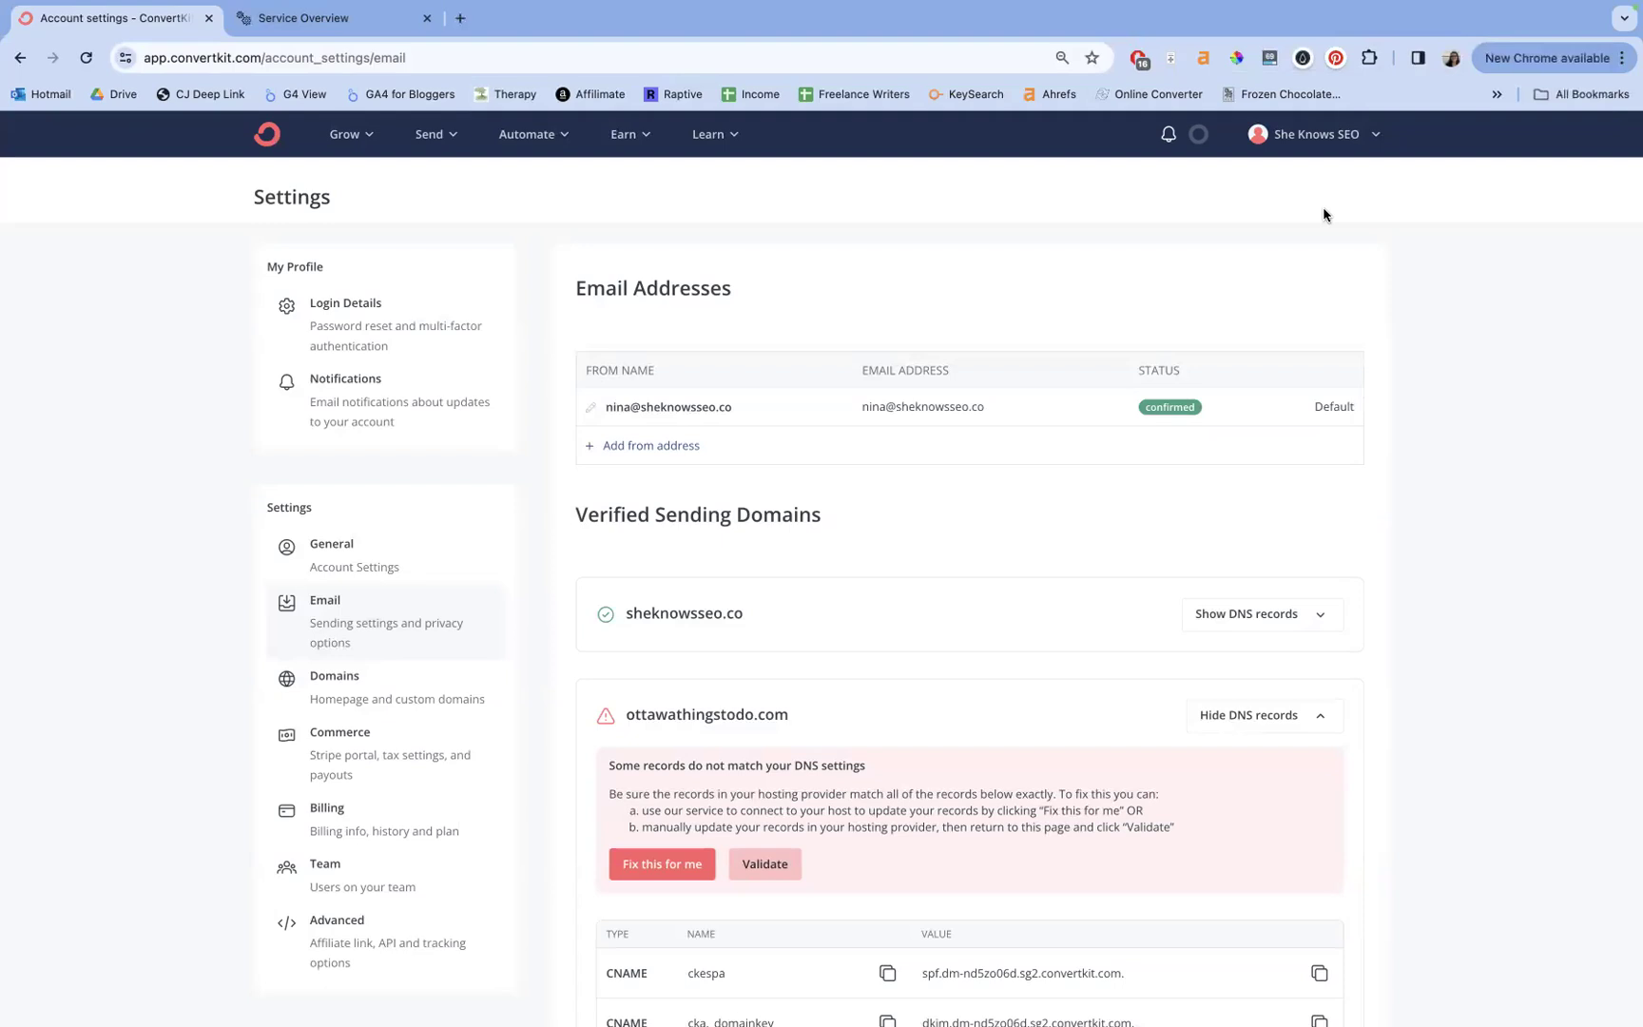
# - Try ConvertKit's automatic domain setup with Bluehost as provider, then back out of its login
pyautogui.scroll(-2, 1321, 206)
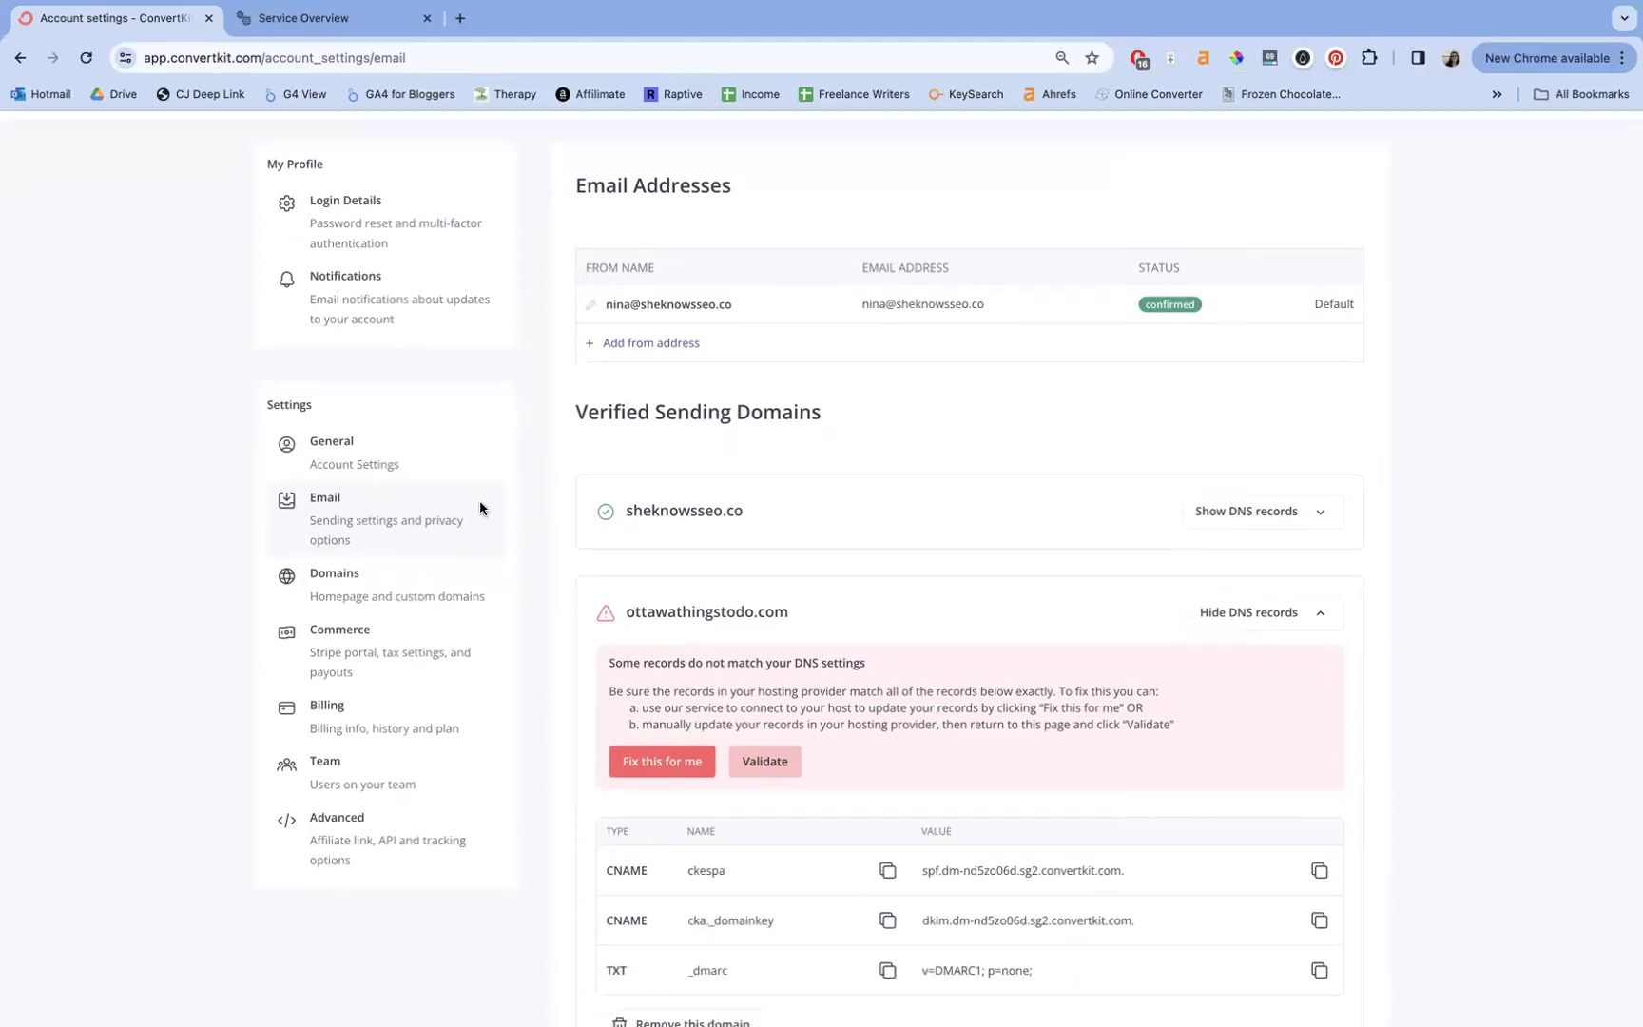
pyautogui.scroll(2, 795, 477)
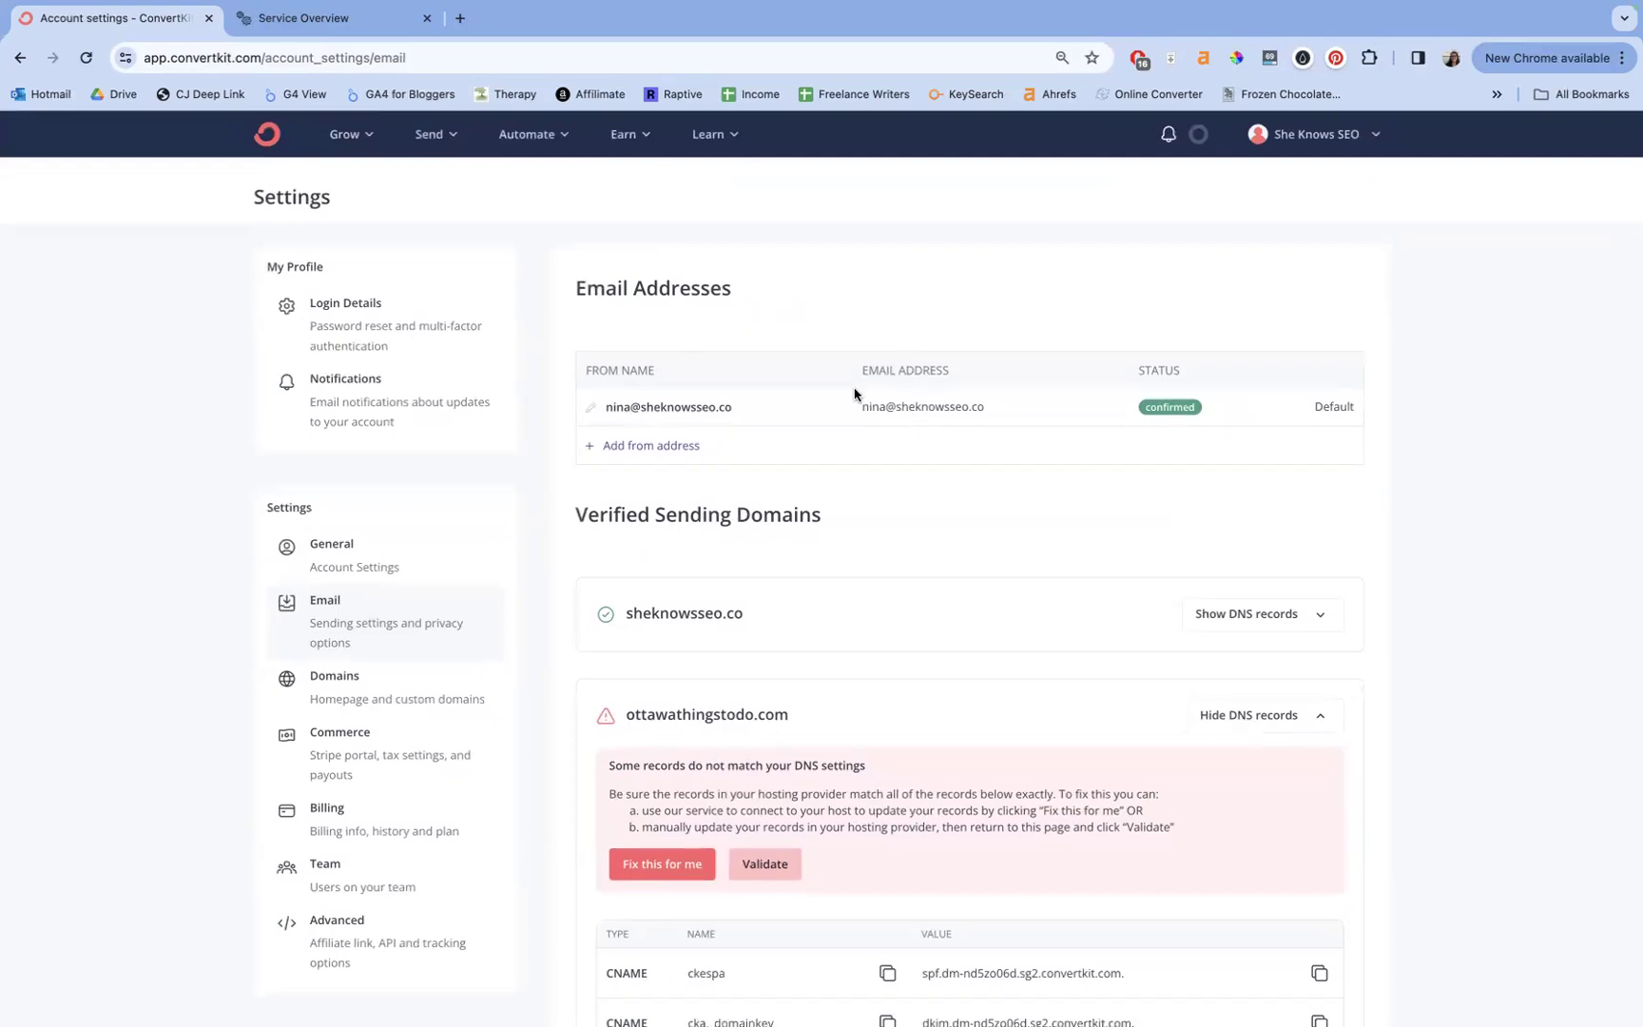
pyautogui.scroll(-5, 853, 393)
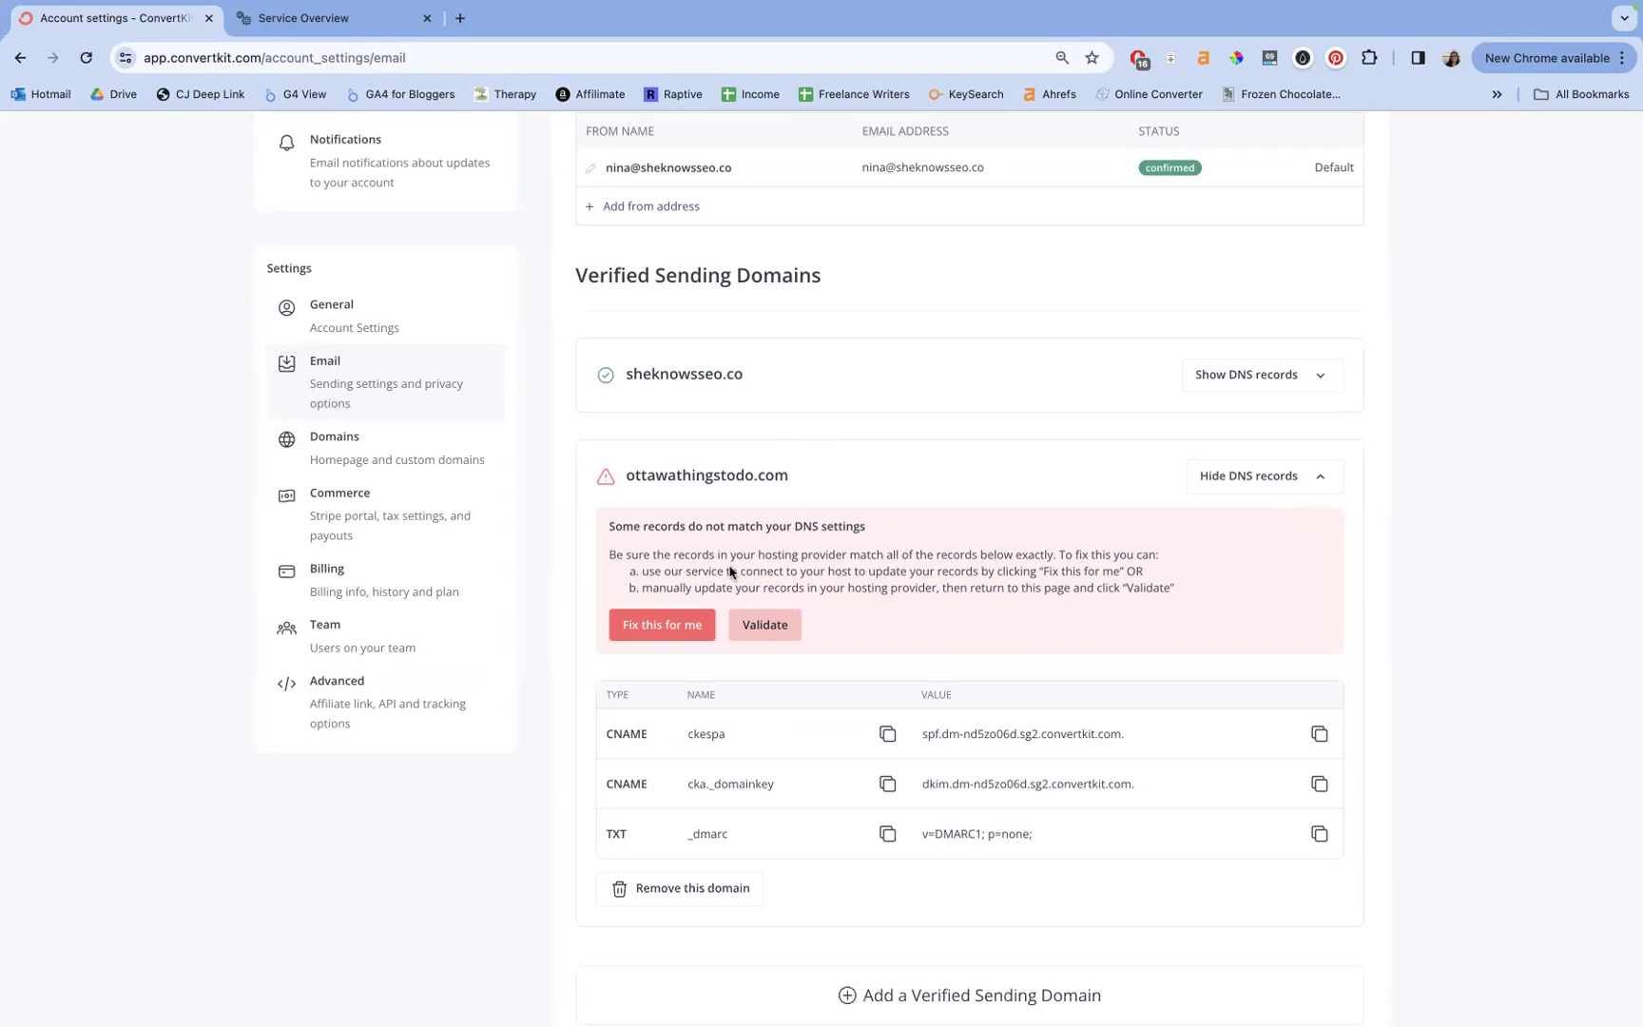
pyautogui.click(686, 623)
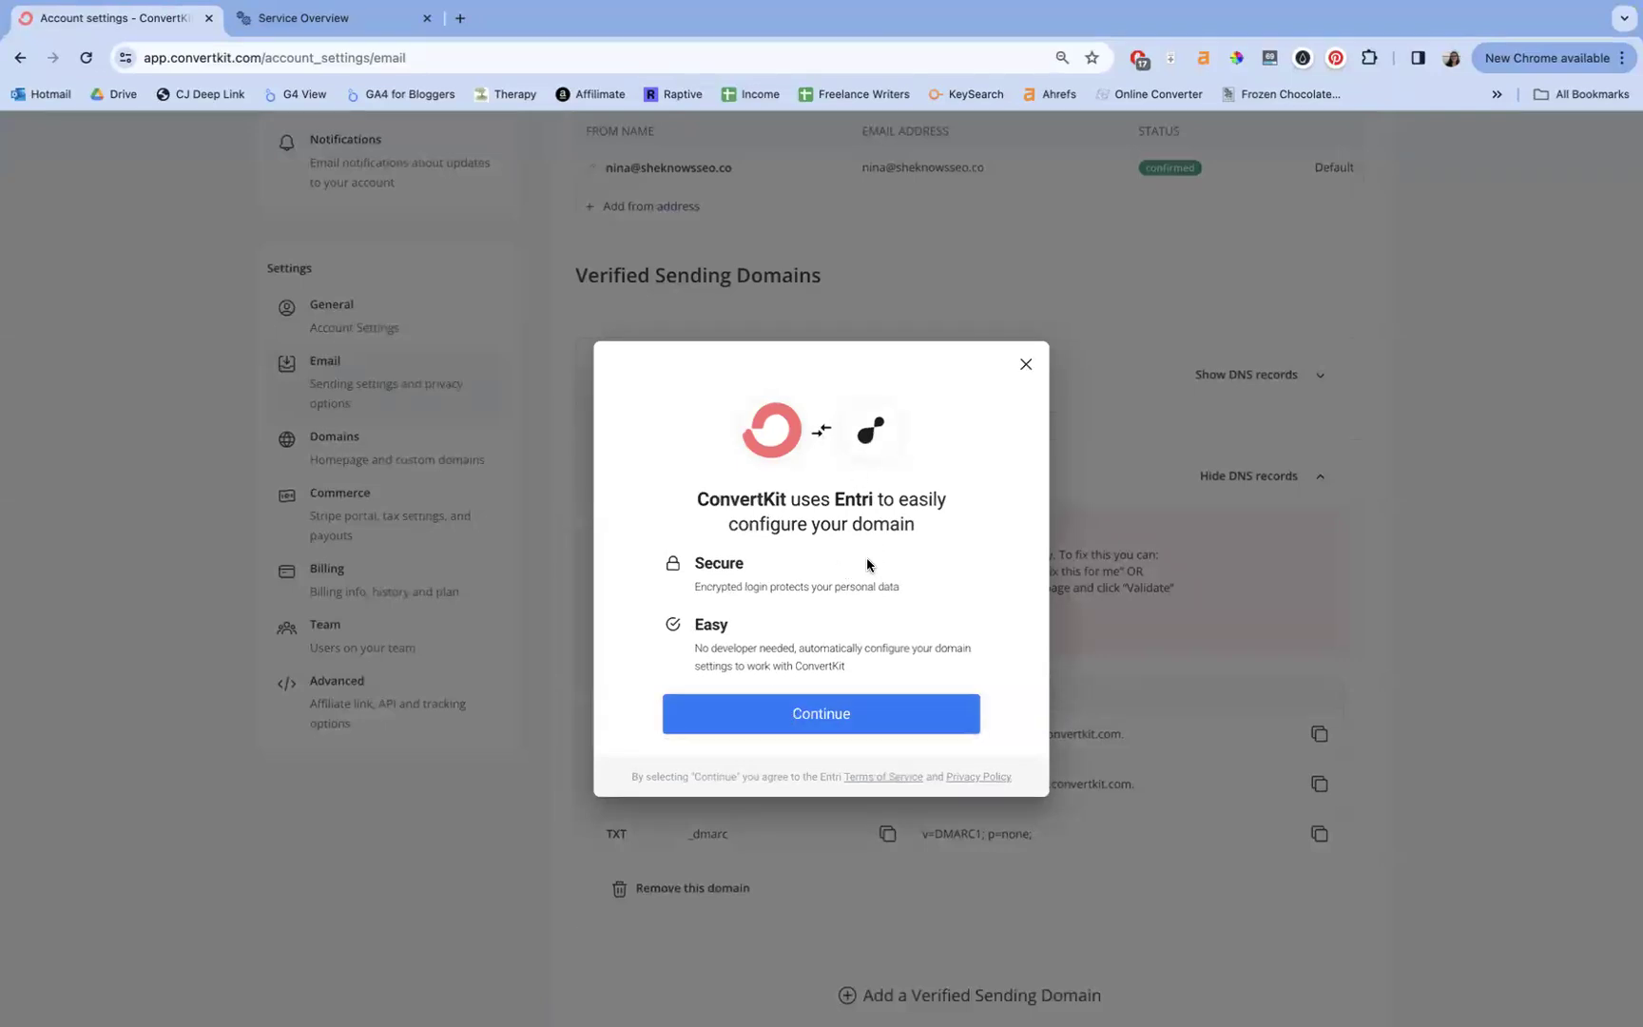
pyautogui.click(850, 717)
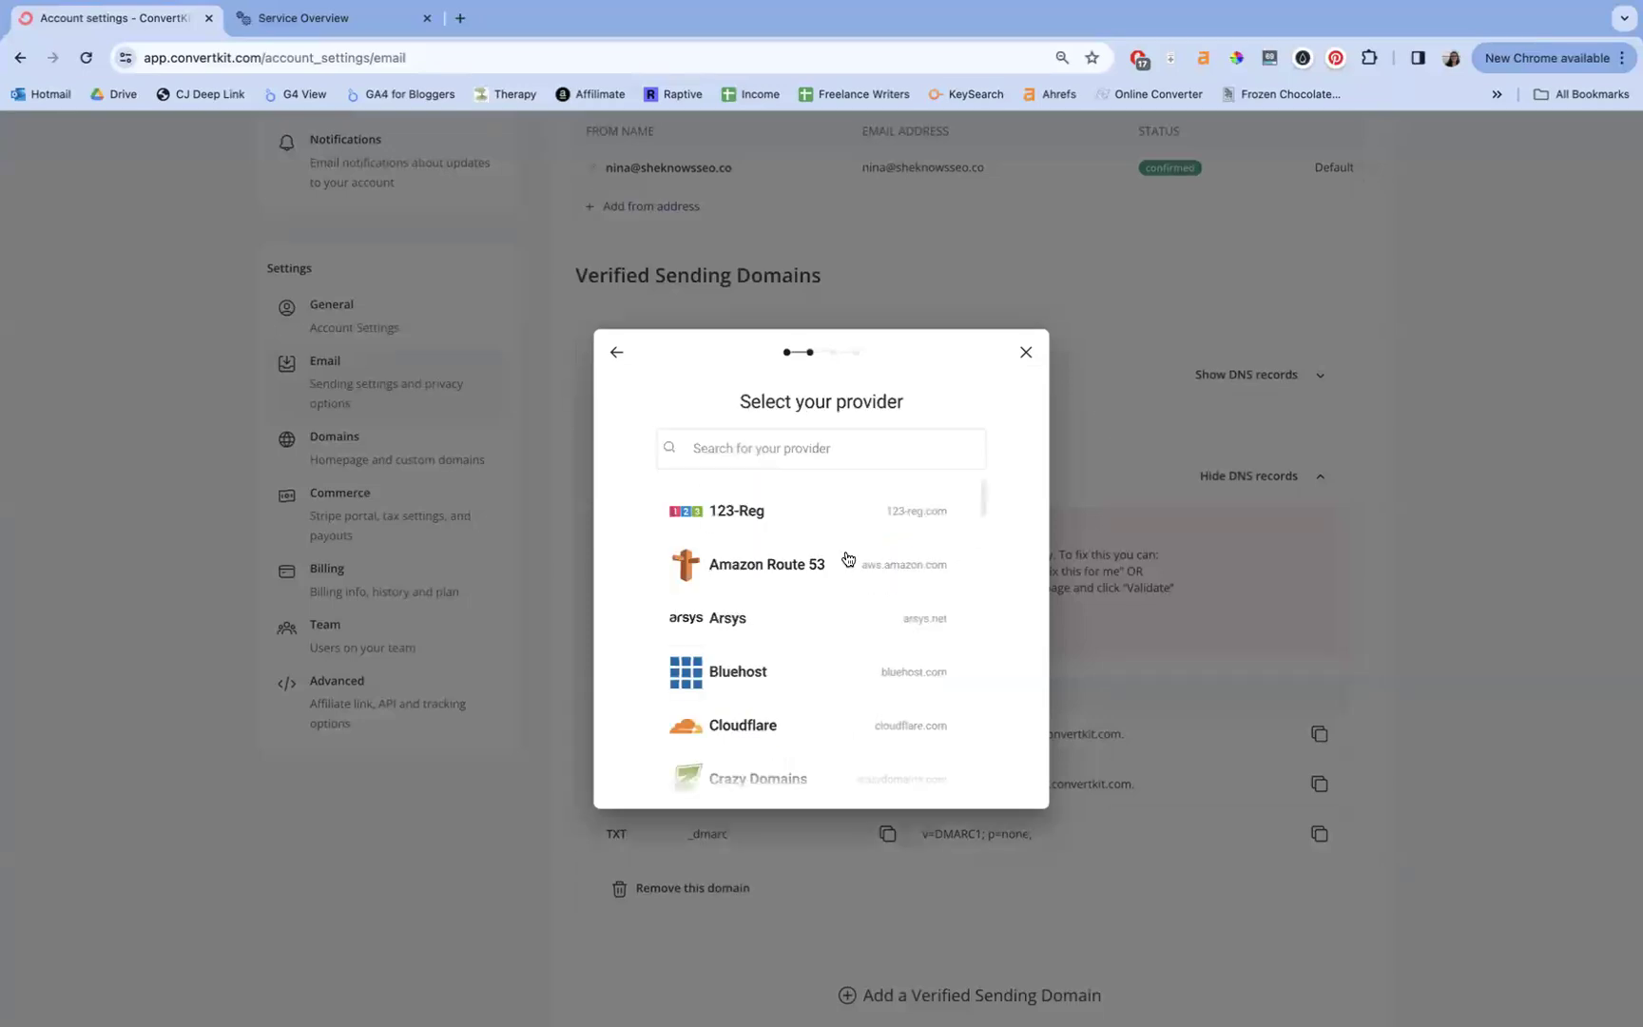
pyautogui.click(780, 673)
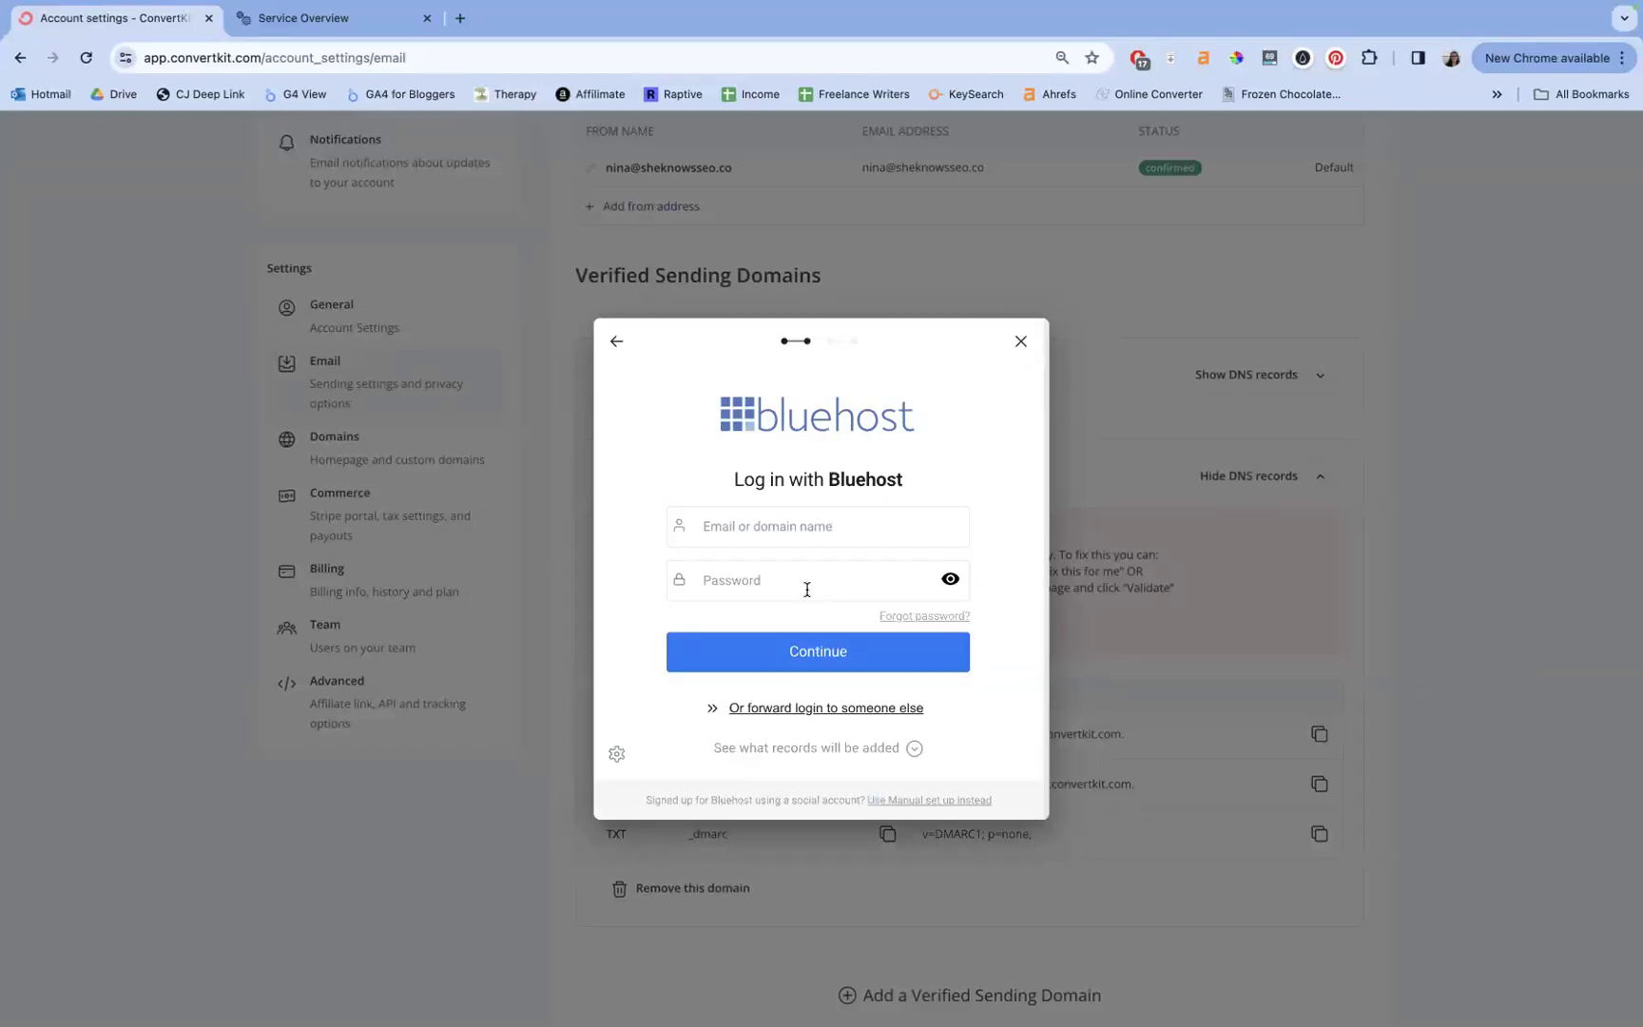
pyautogui.click(618, 344)
pyautogui.click(815, 709)
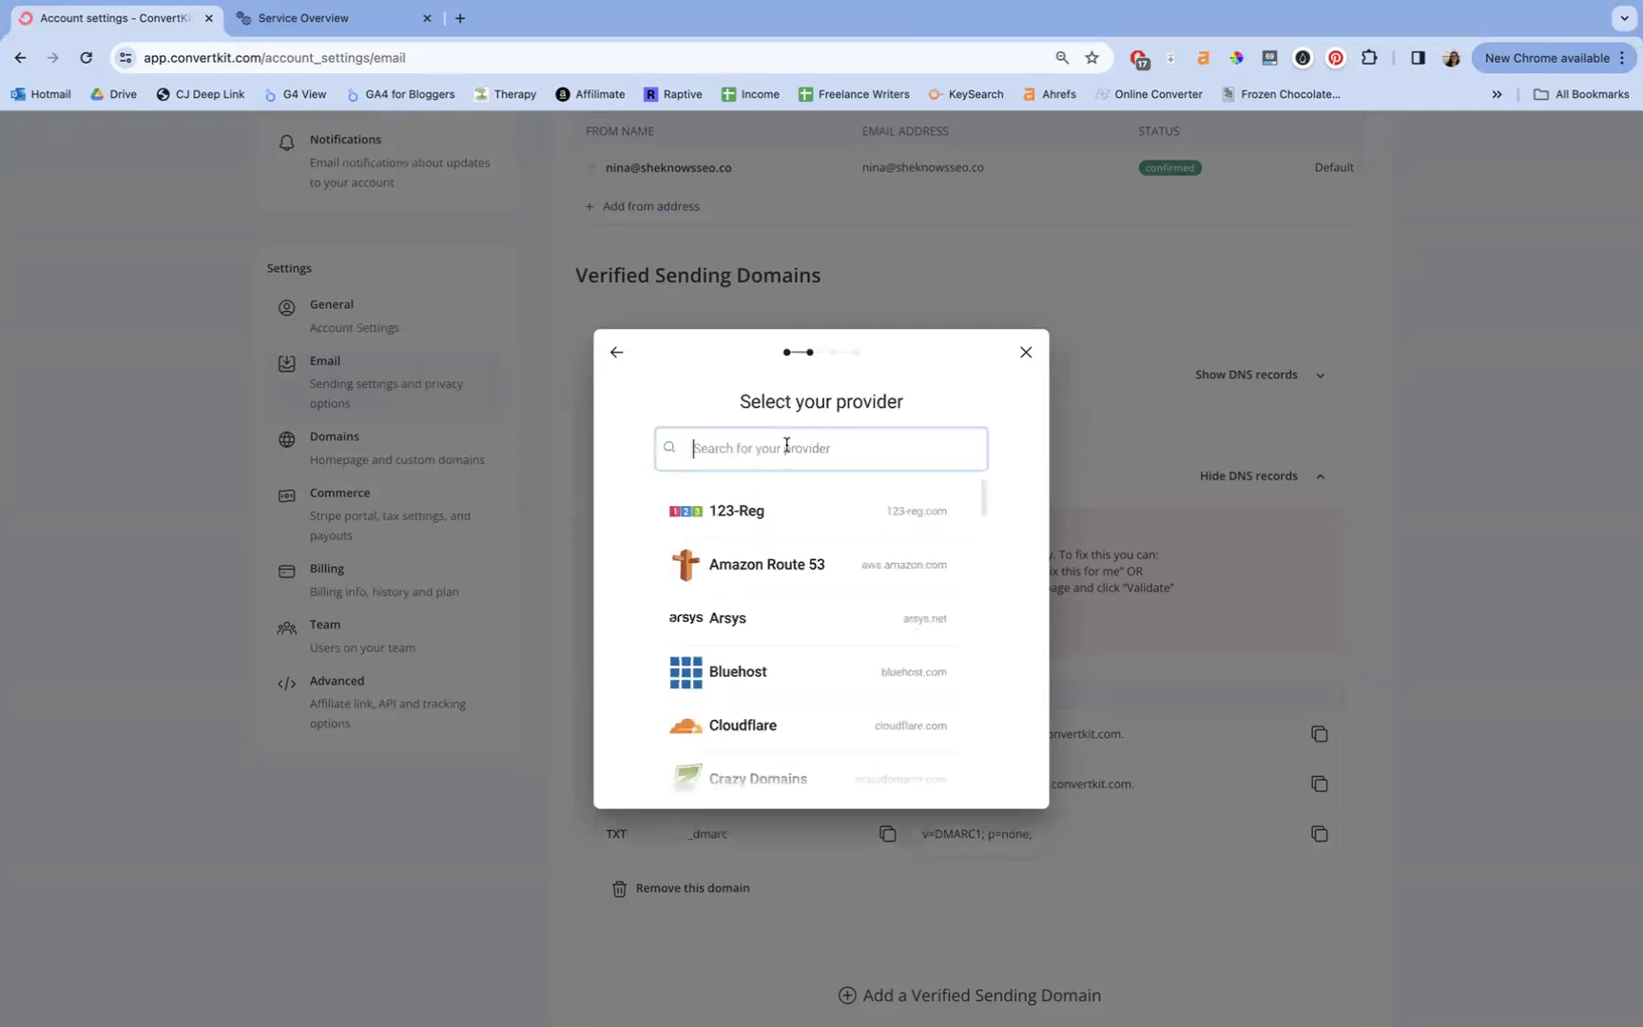
# - Search the setup's provider list for Lyrical, then close the automatic setup dialog
pyautogui.write('lyric')
pyautogui.press('BackSpace')
pyautogui.press('BackSpace')
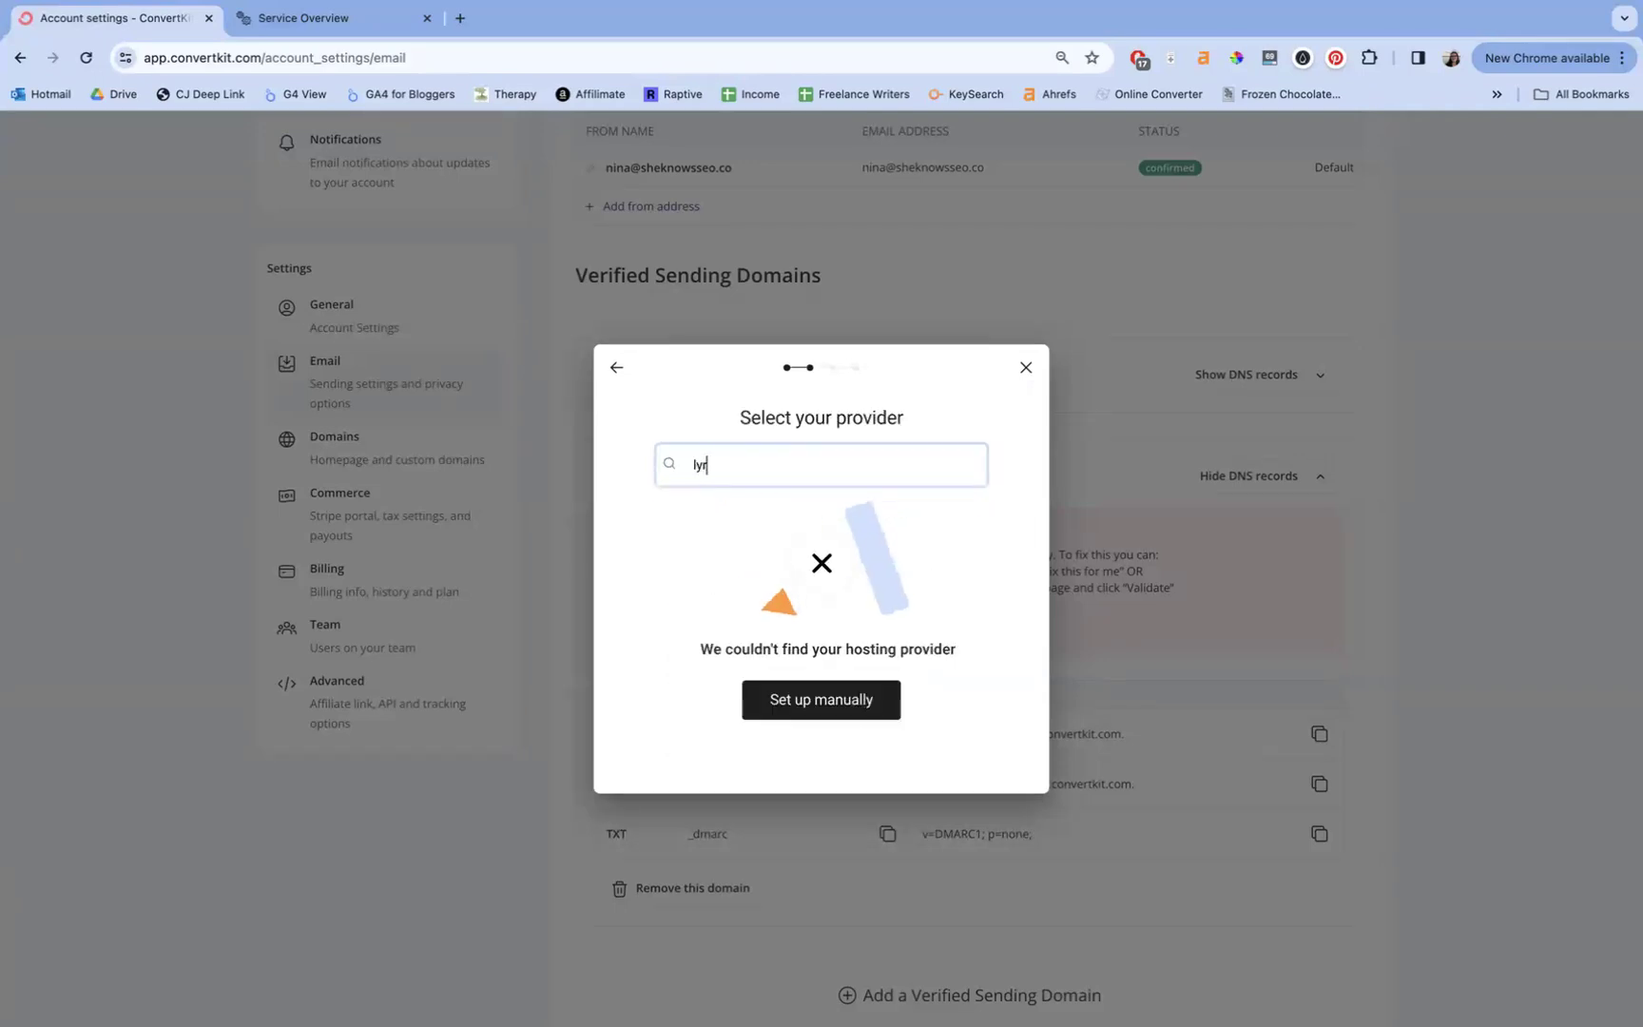
pyautogui.write('ical')
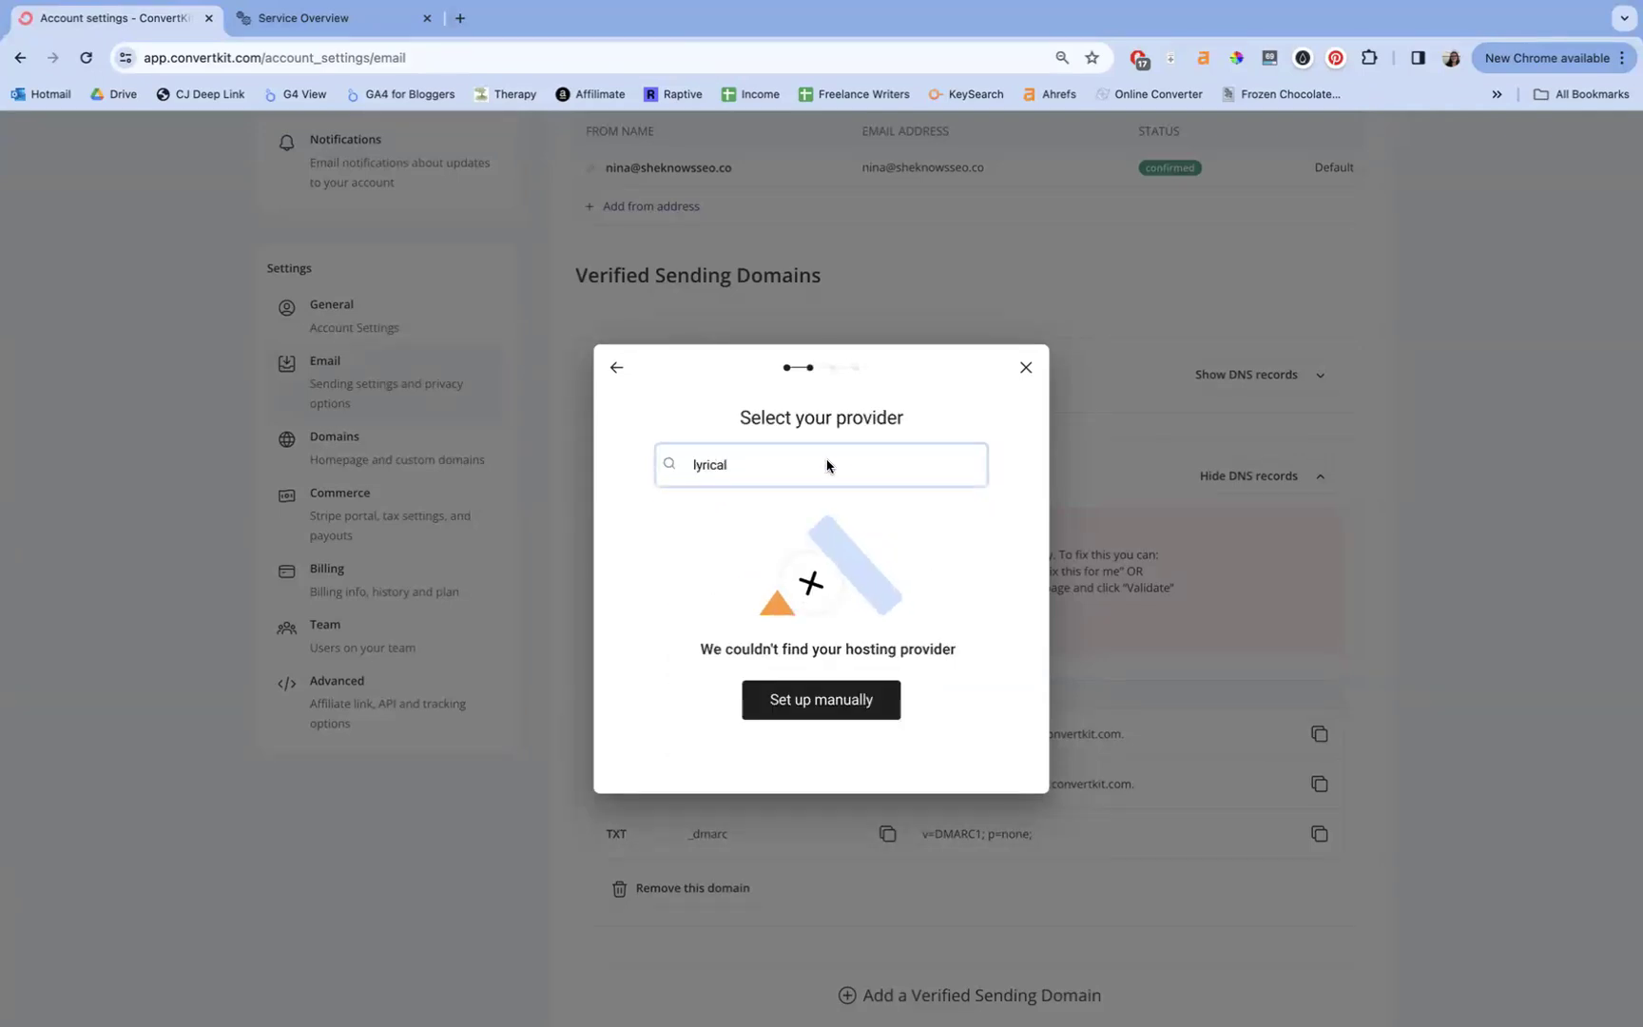
pyautogui.click(616, 368)
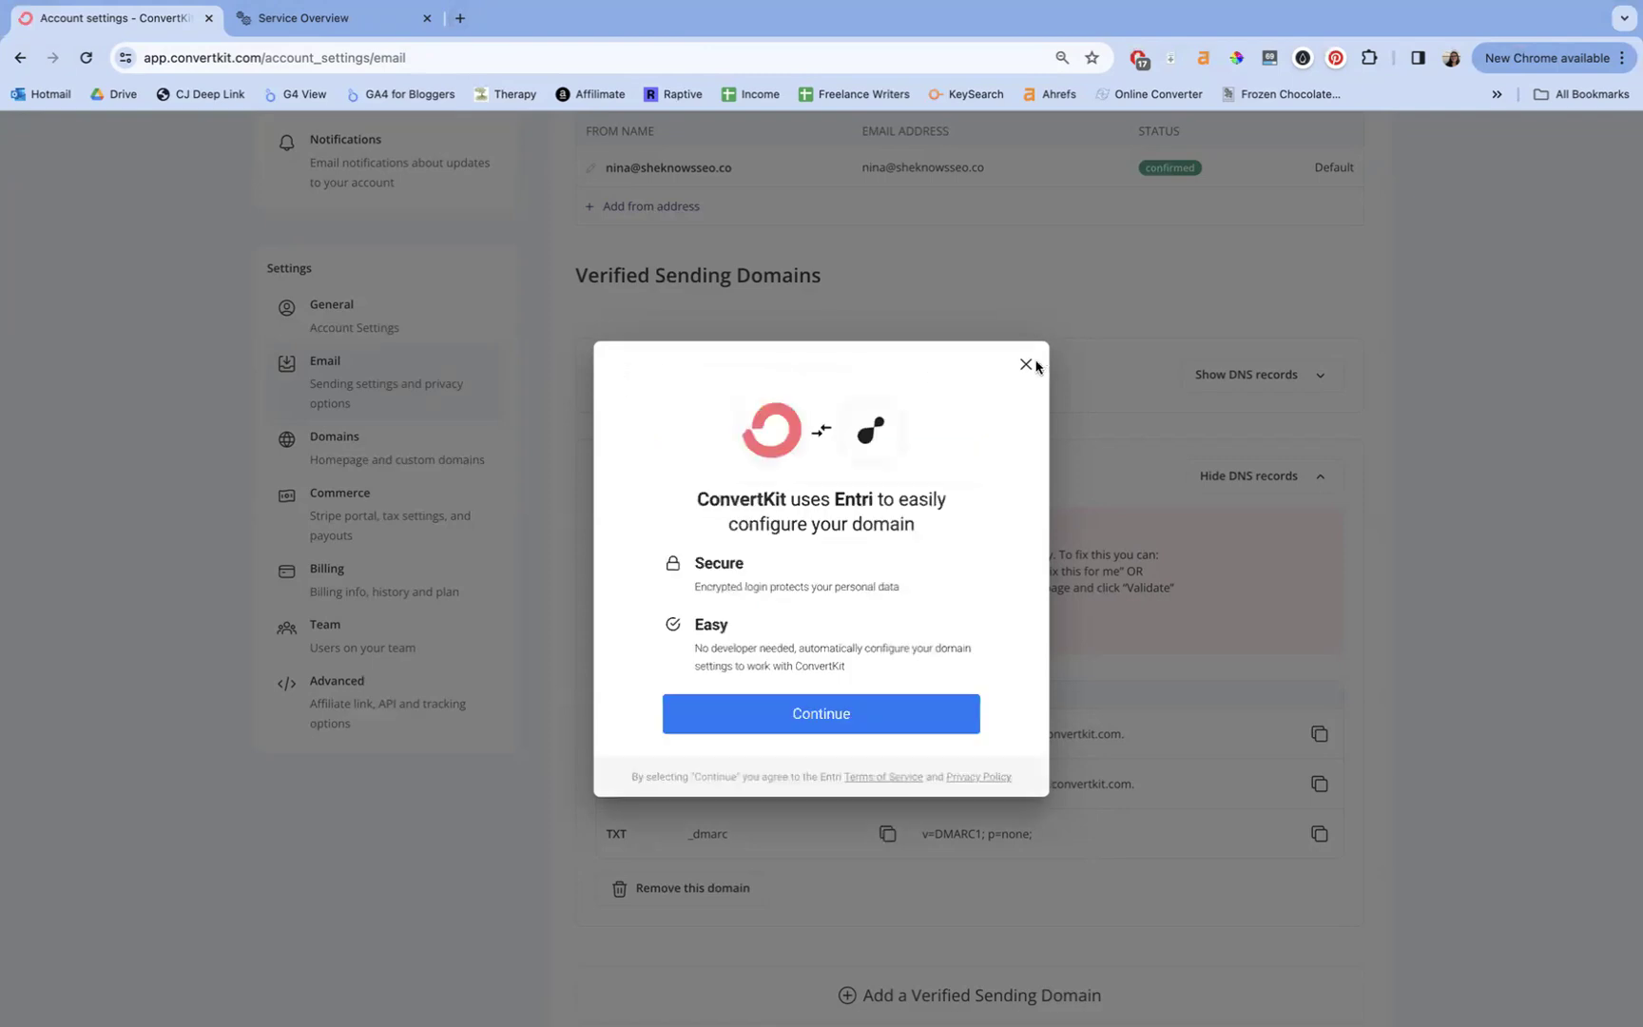
pyautogui.click(1025, 365)
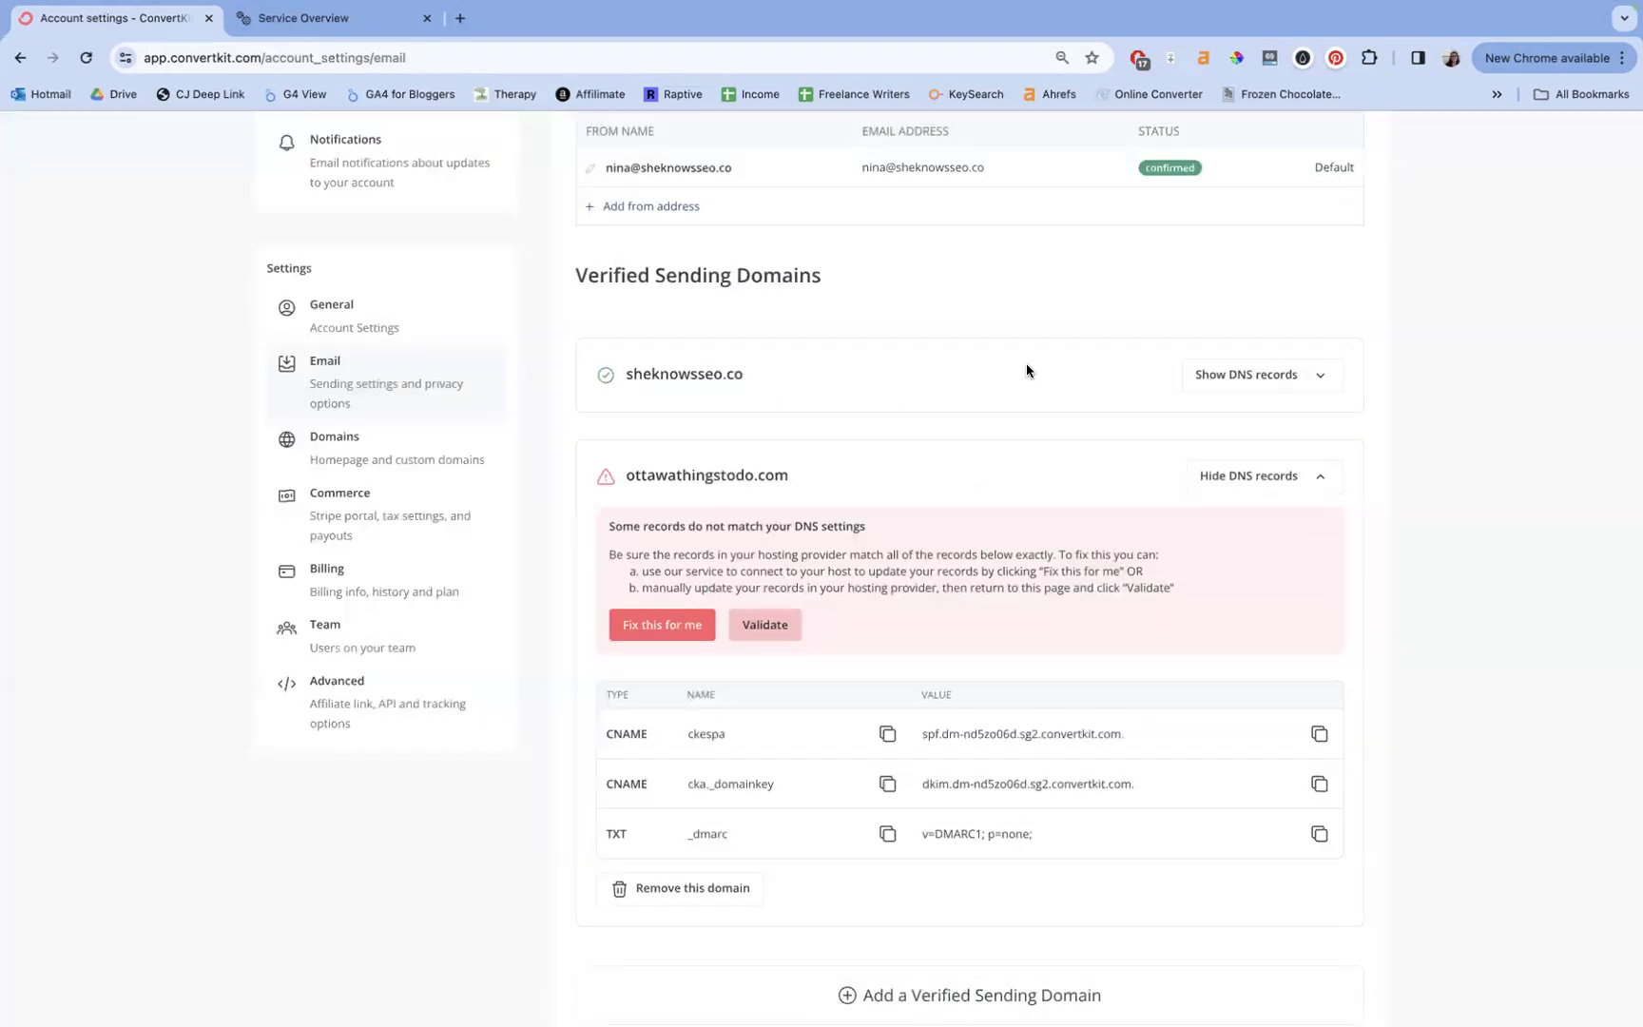
# - Review the CNAME and DMARC1 TXT values, then bring up the Lyrical Host service overview
pyautogui.scroll(-3, 1027, 369)
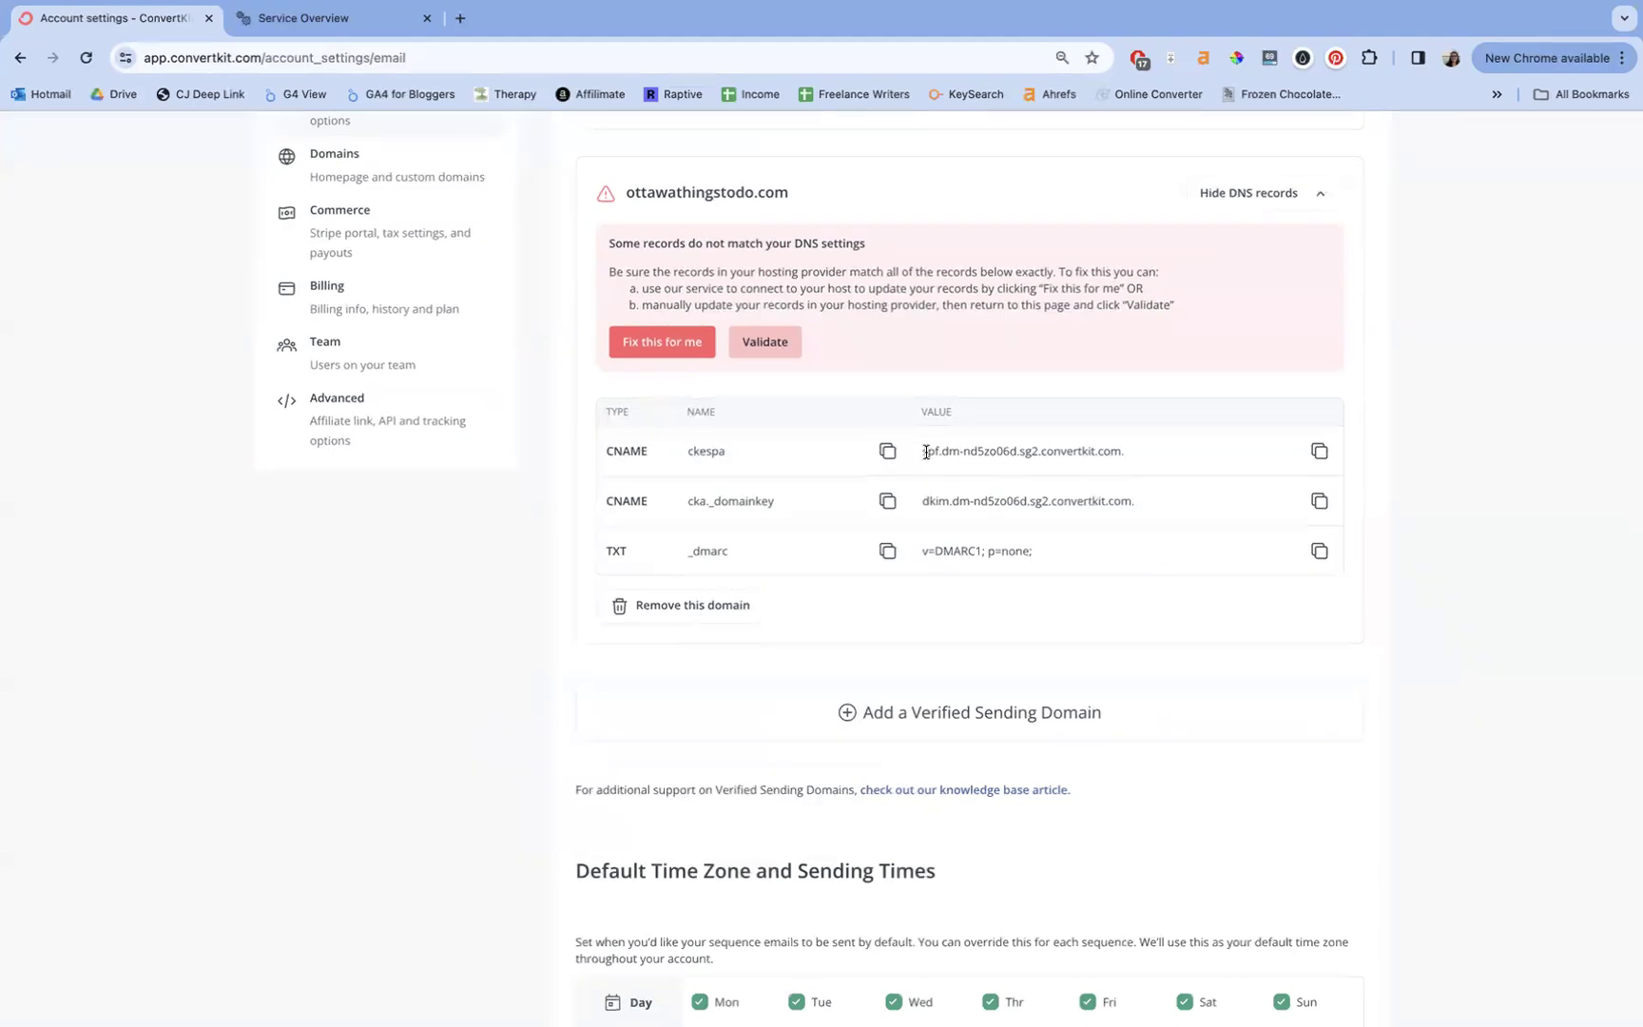
pyautogui.moveTo(920, 451); pyautogui.dragTo(938, 523)
pyautogui.doubleClick(953, 551)
pyautogui.click(299, 26)
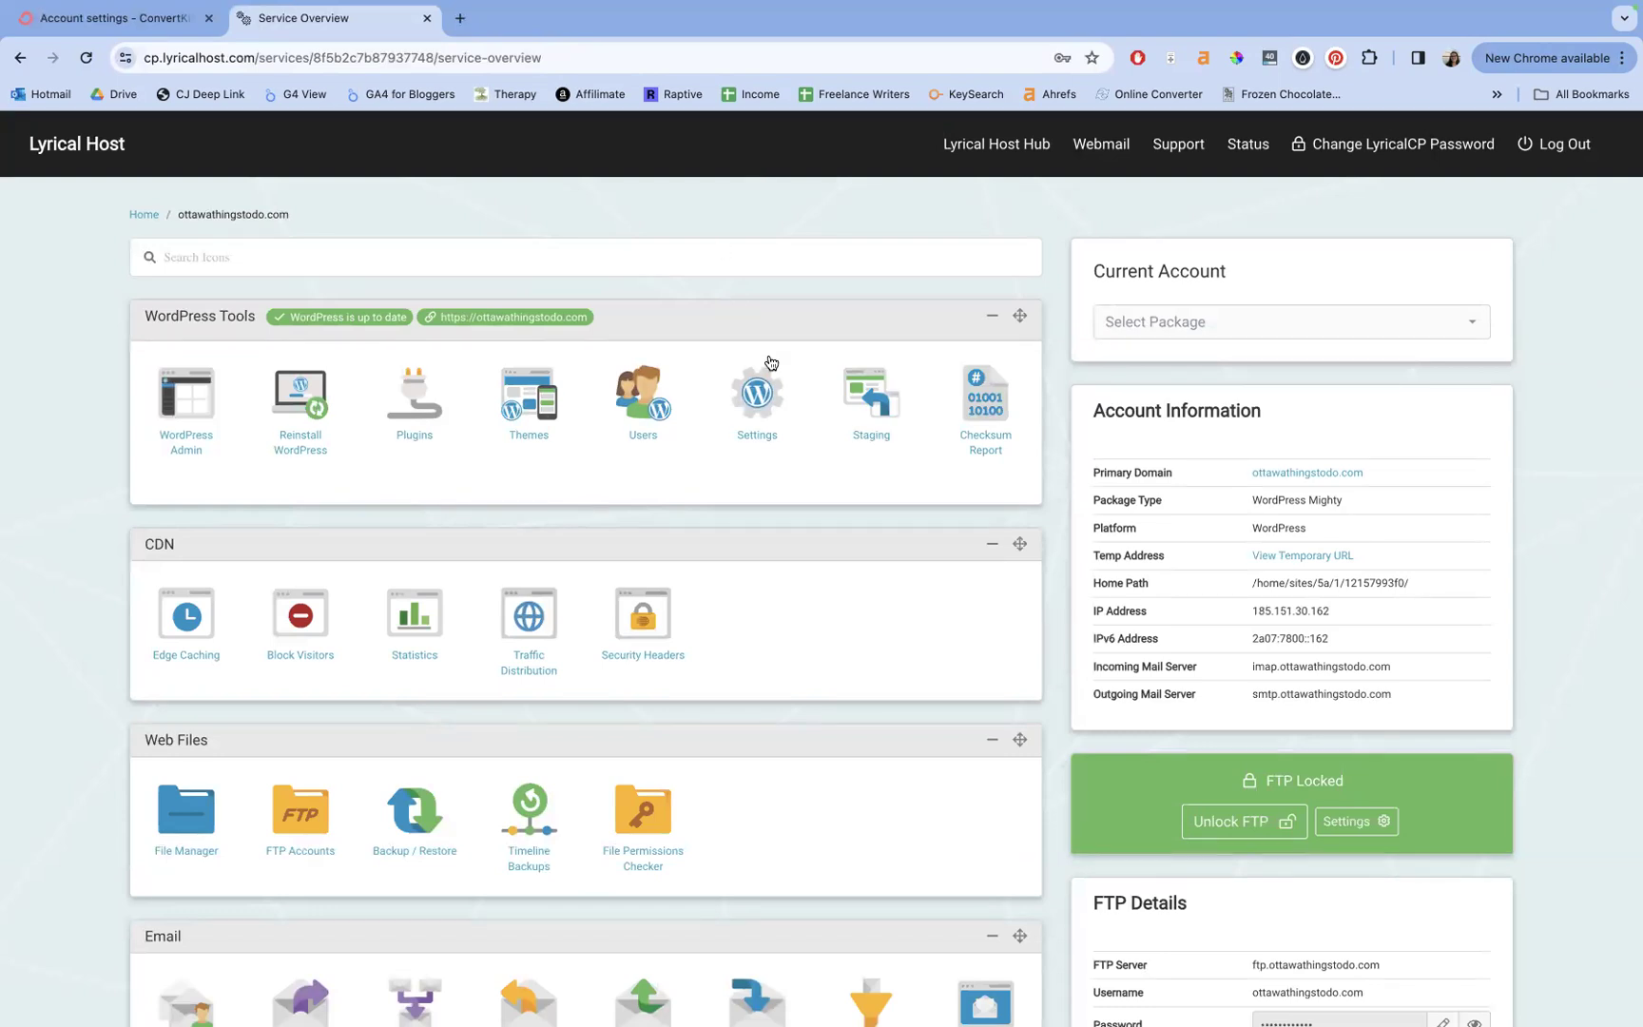
# - Scroll the service overview to Domain Names and open Manage DNS for ottawathingstodo.com
pyautogui.scroll(-3, 714, 502)
pyautogui.scroll(-9, 714, 495)
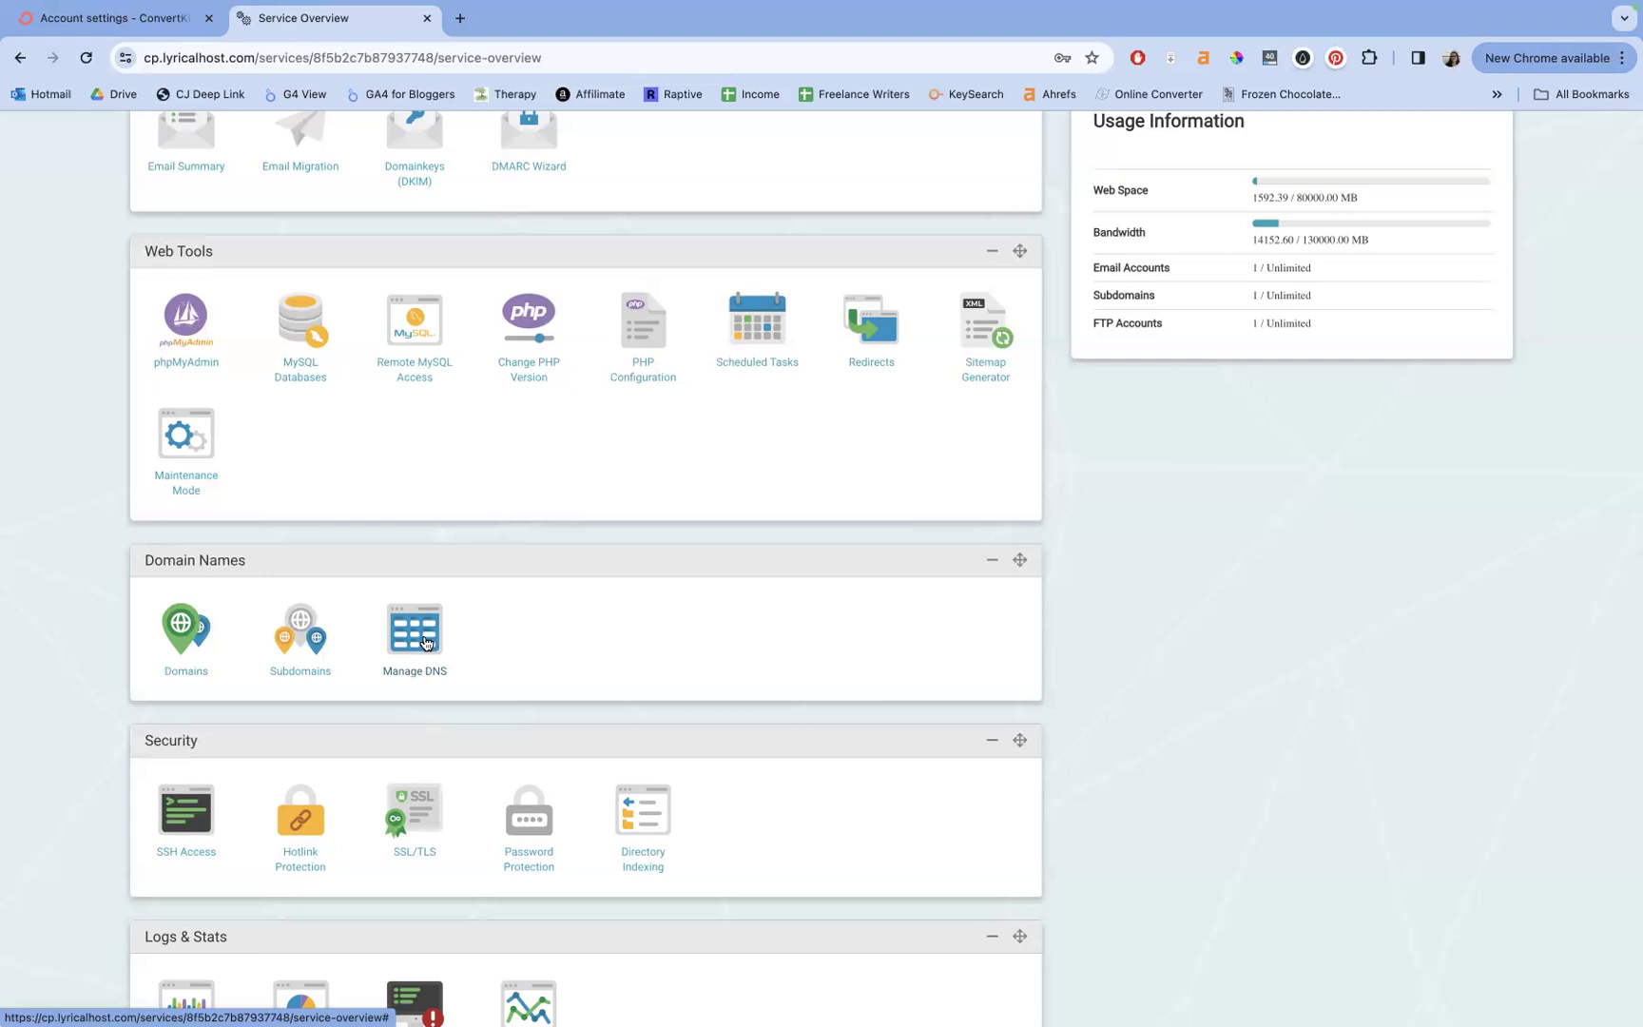
pyautogui.click(425, 643)
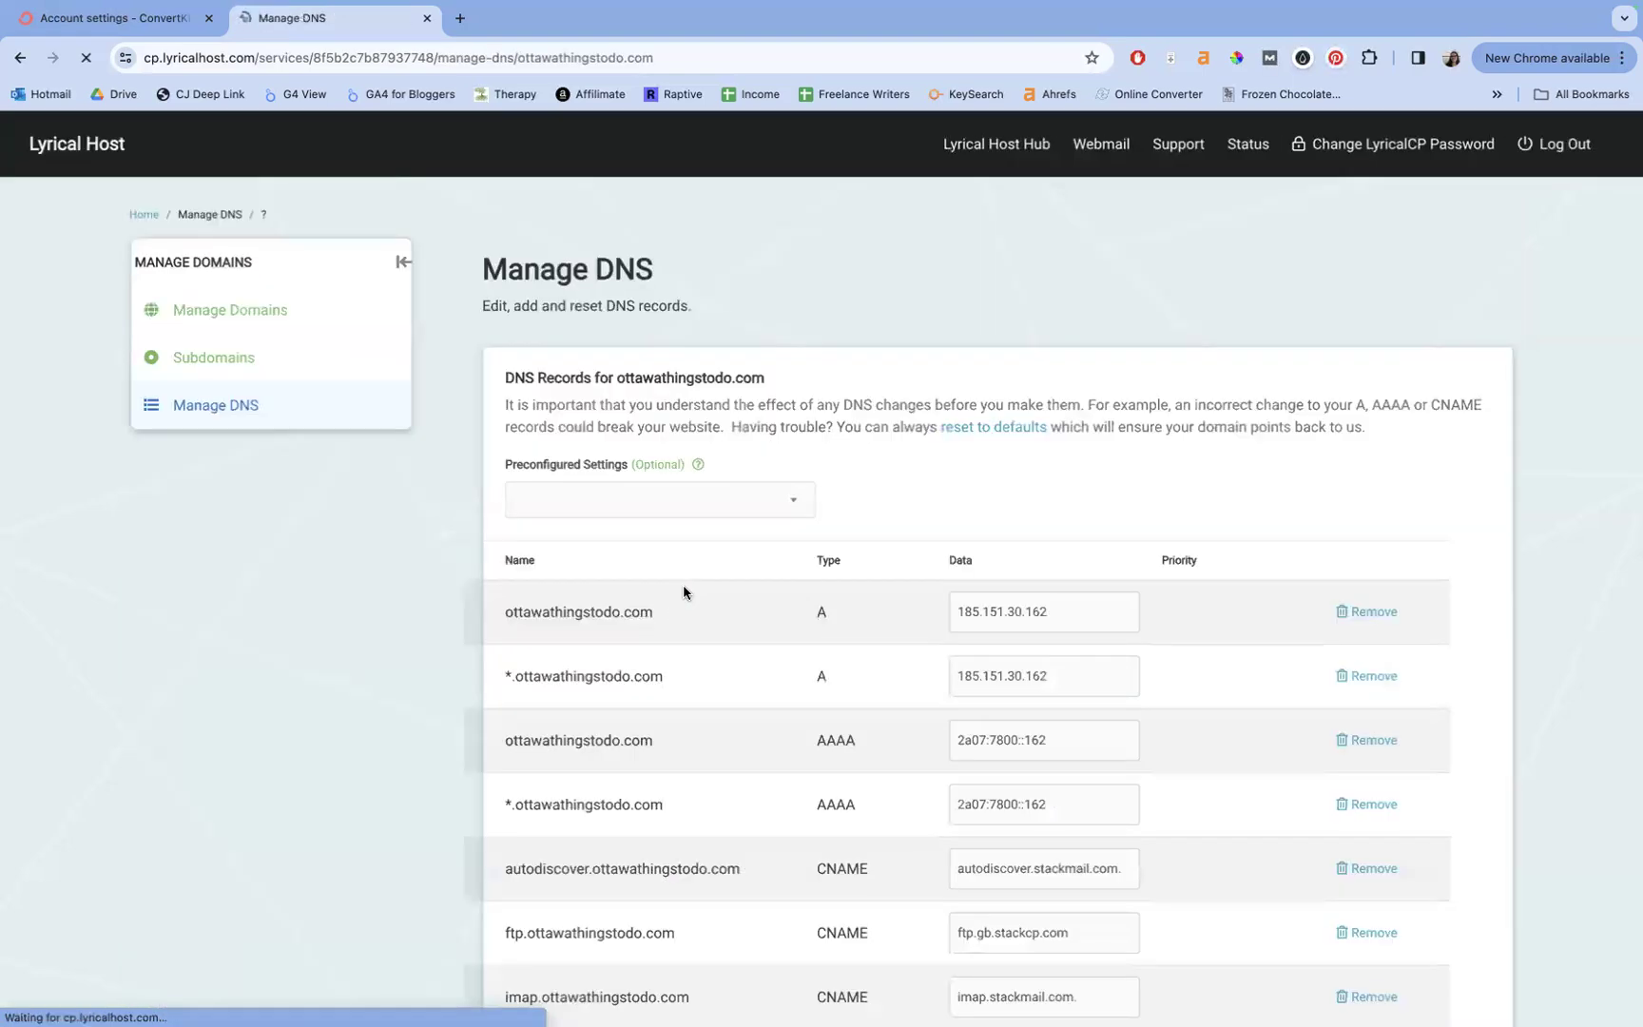
# - Scroll to the empty new-record row and copy the ckespa record name from ConvertKit
pyautogui.scroll(-5, 794, 313)
pyautogui.scroll(-6, 793, 312)
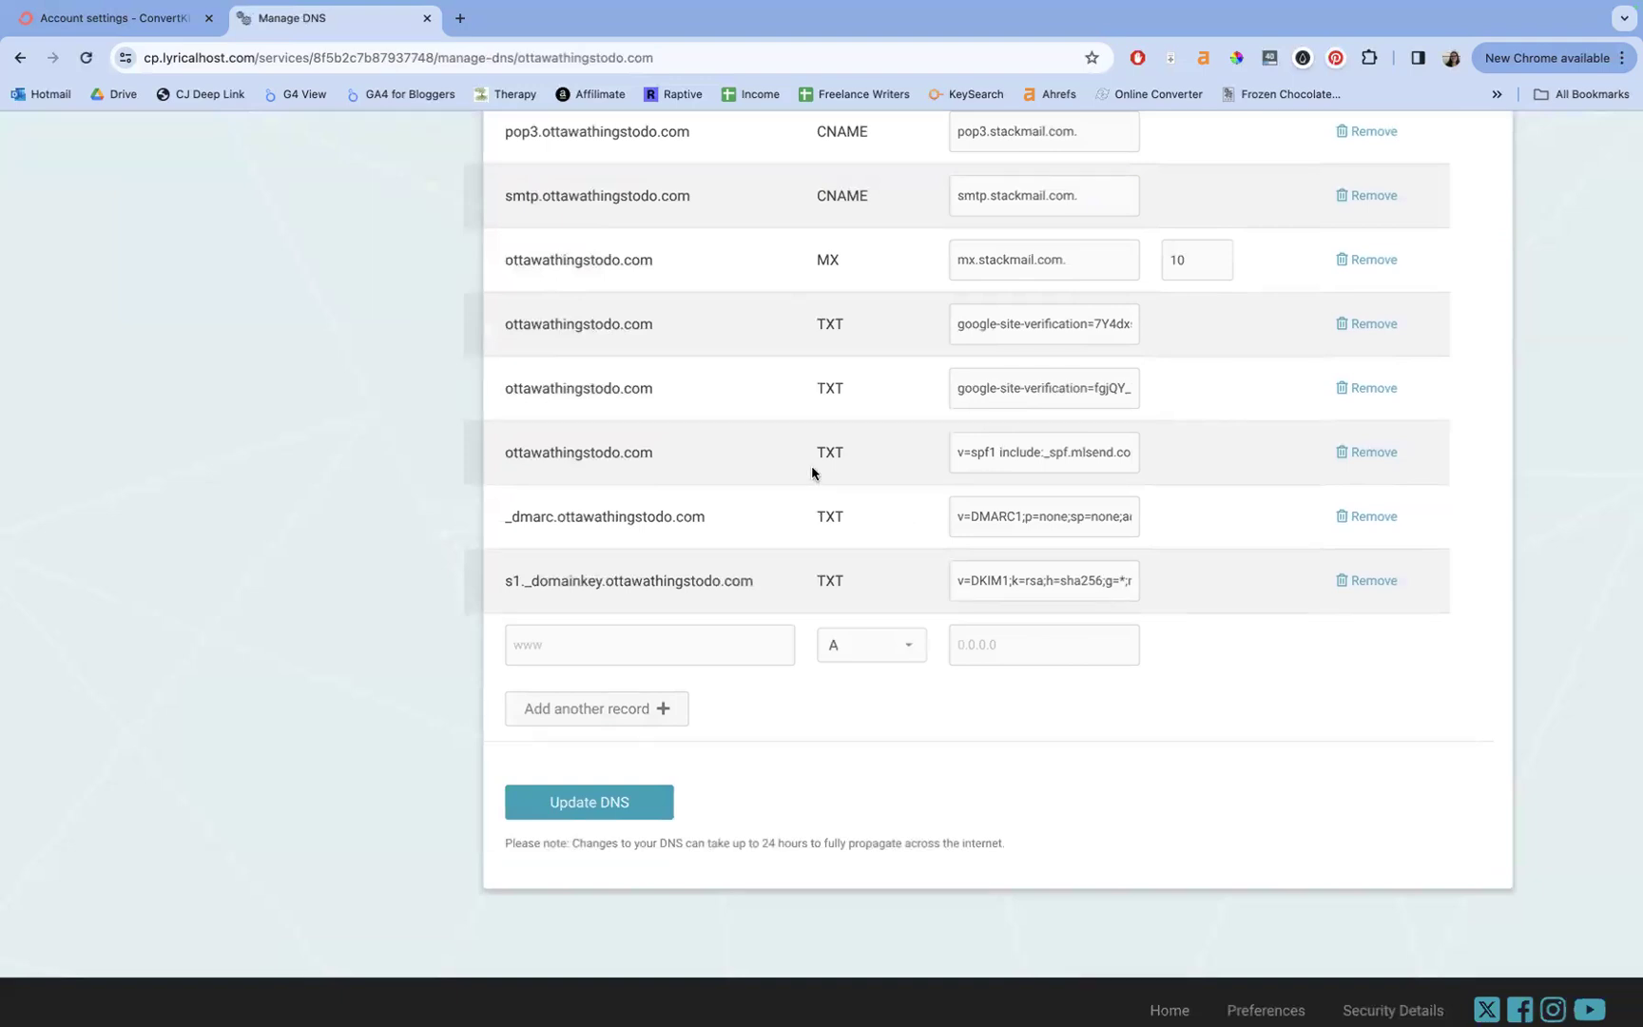
pyautogui.click(150, 28)
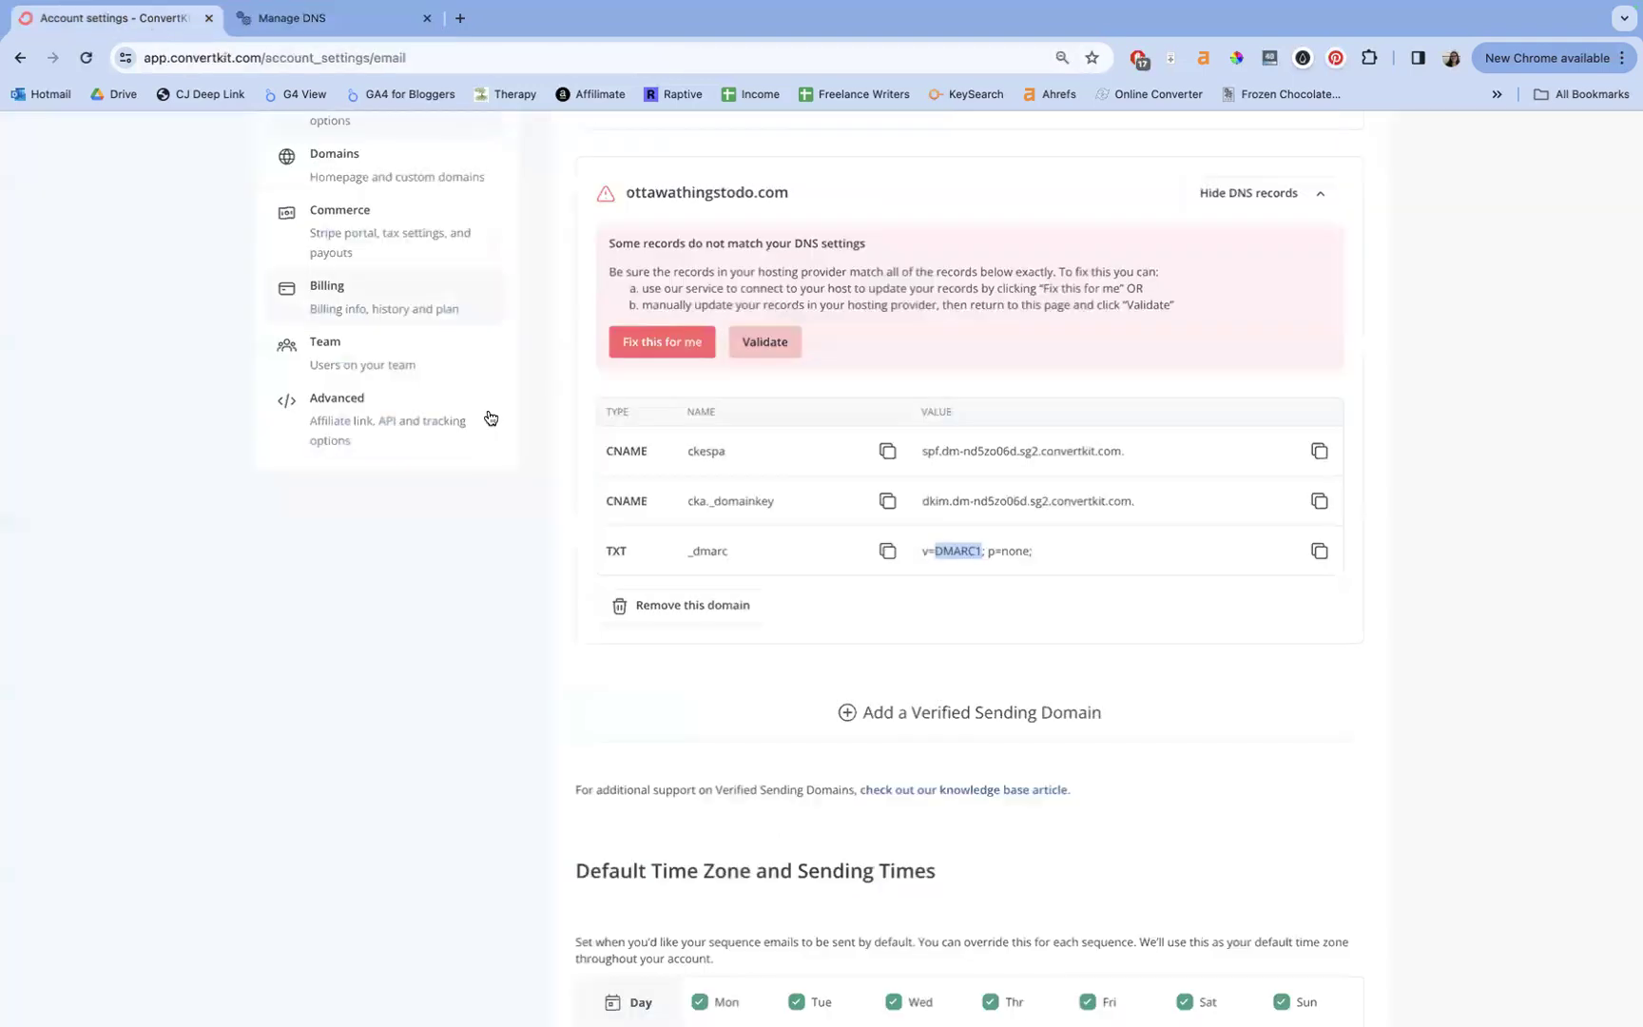
pyautogui.doubleClick(706, 452)
pyautogui.hotkey('ctrl', 'c')
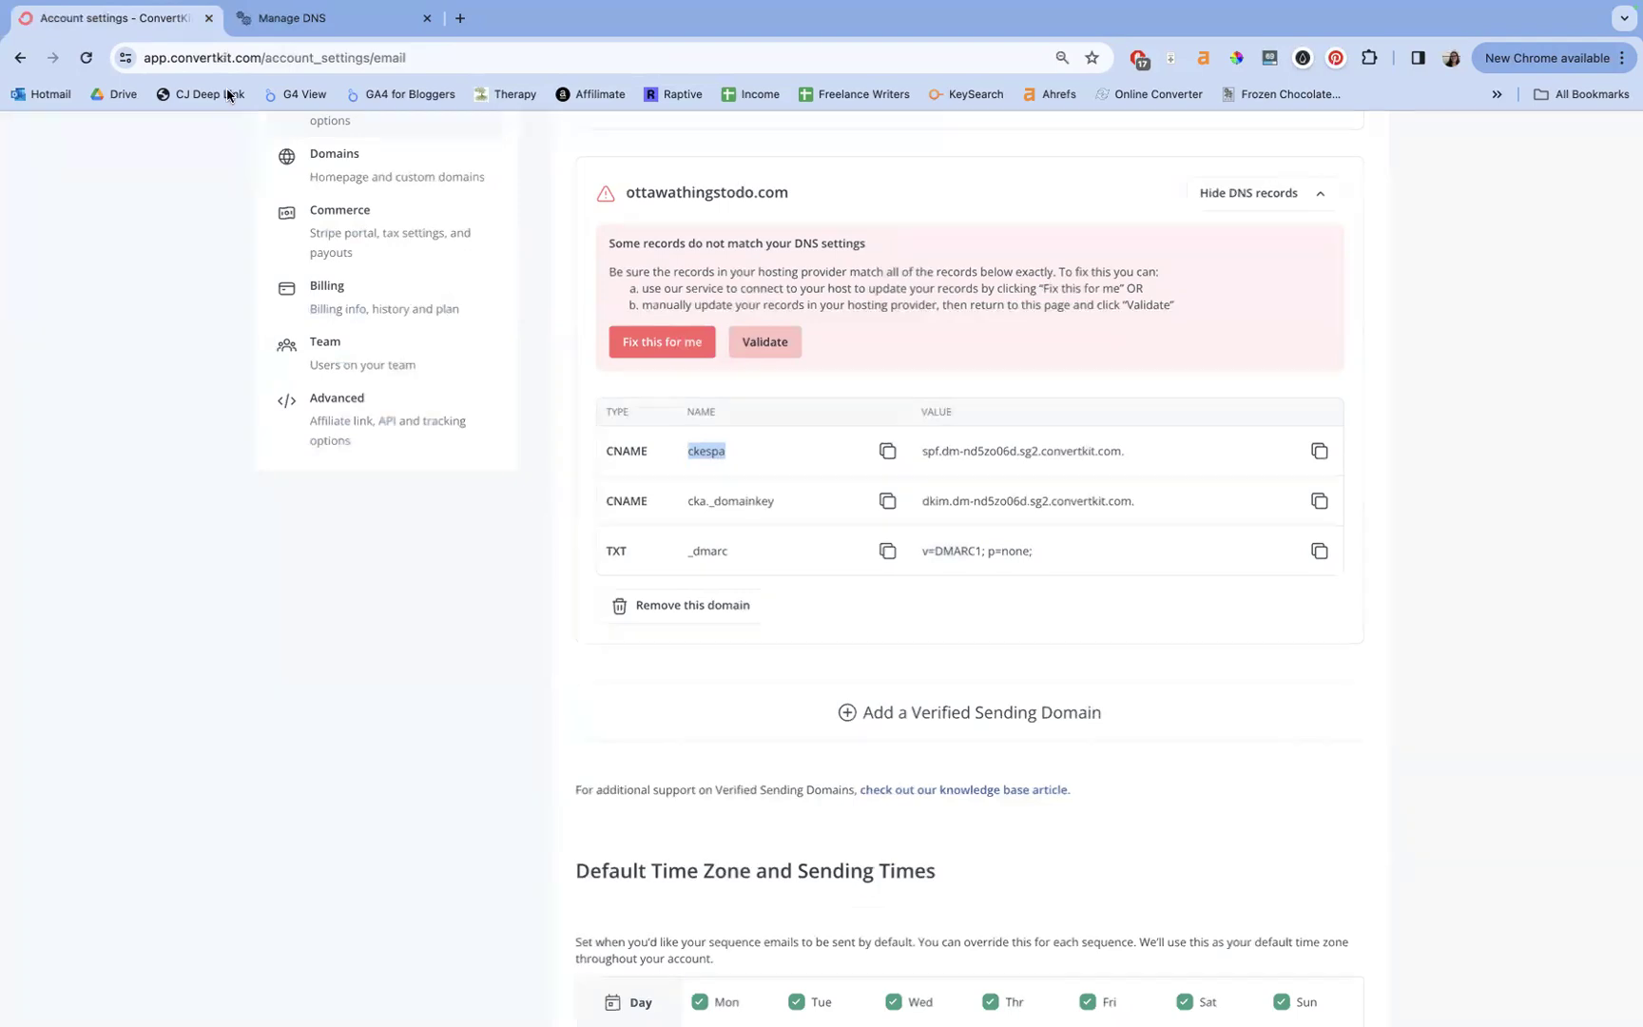
pyautogui.click(267, 33)
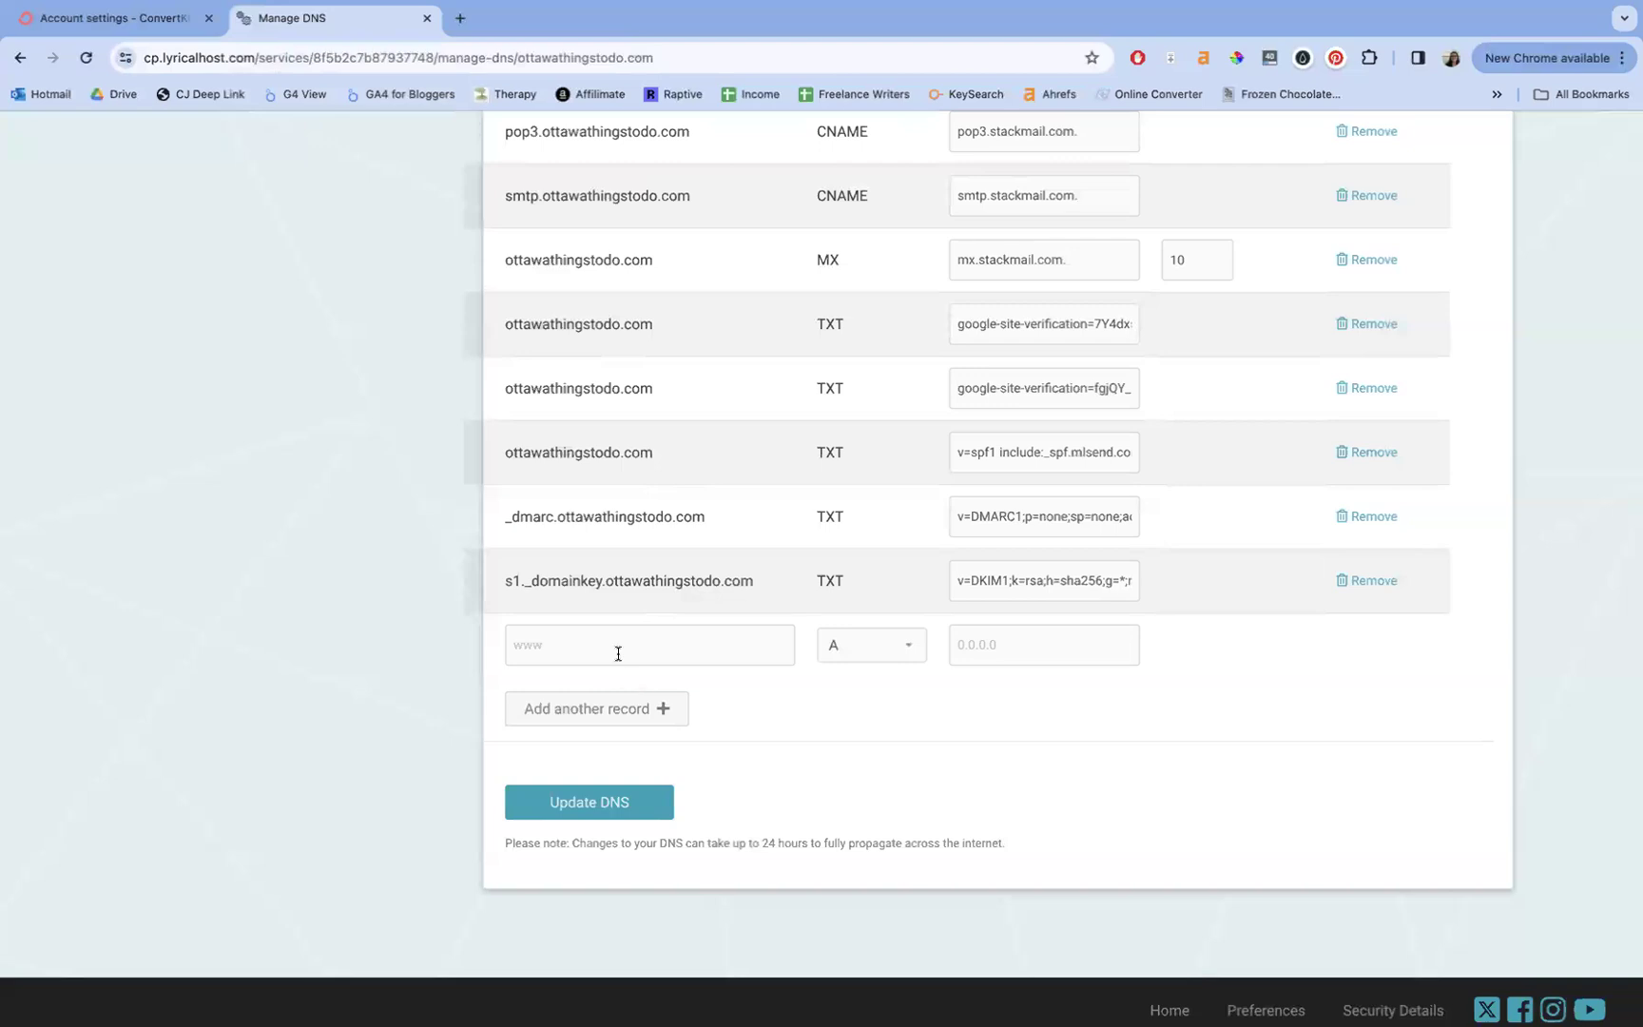
# - Make the new row a CNAME named ckespa pointing to spf.dm-nd5zo06d.sg2.convertkit.com
pyautogui.click(870, 654)
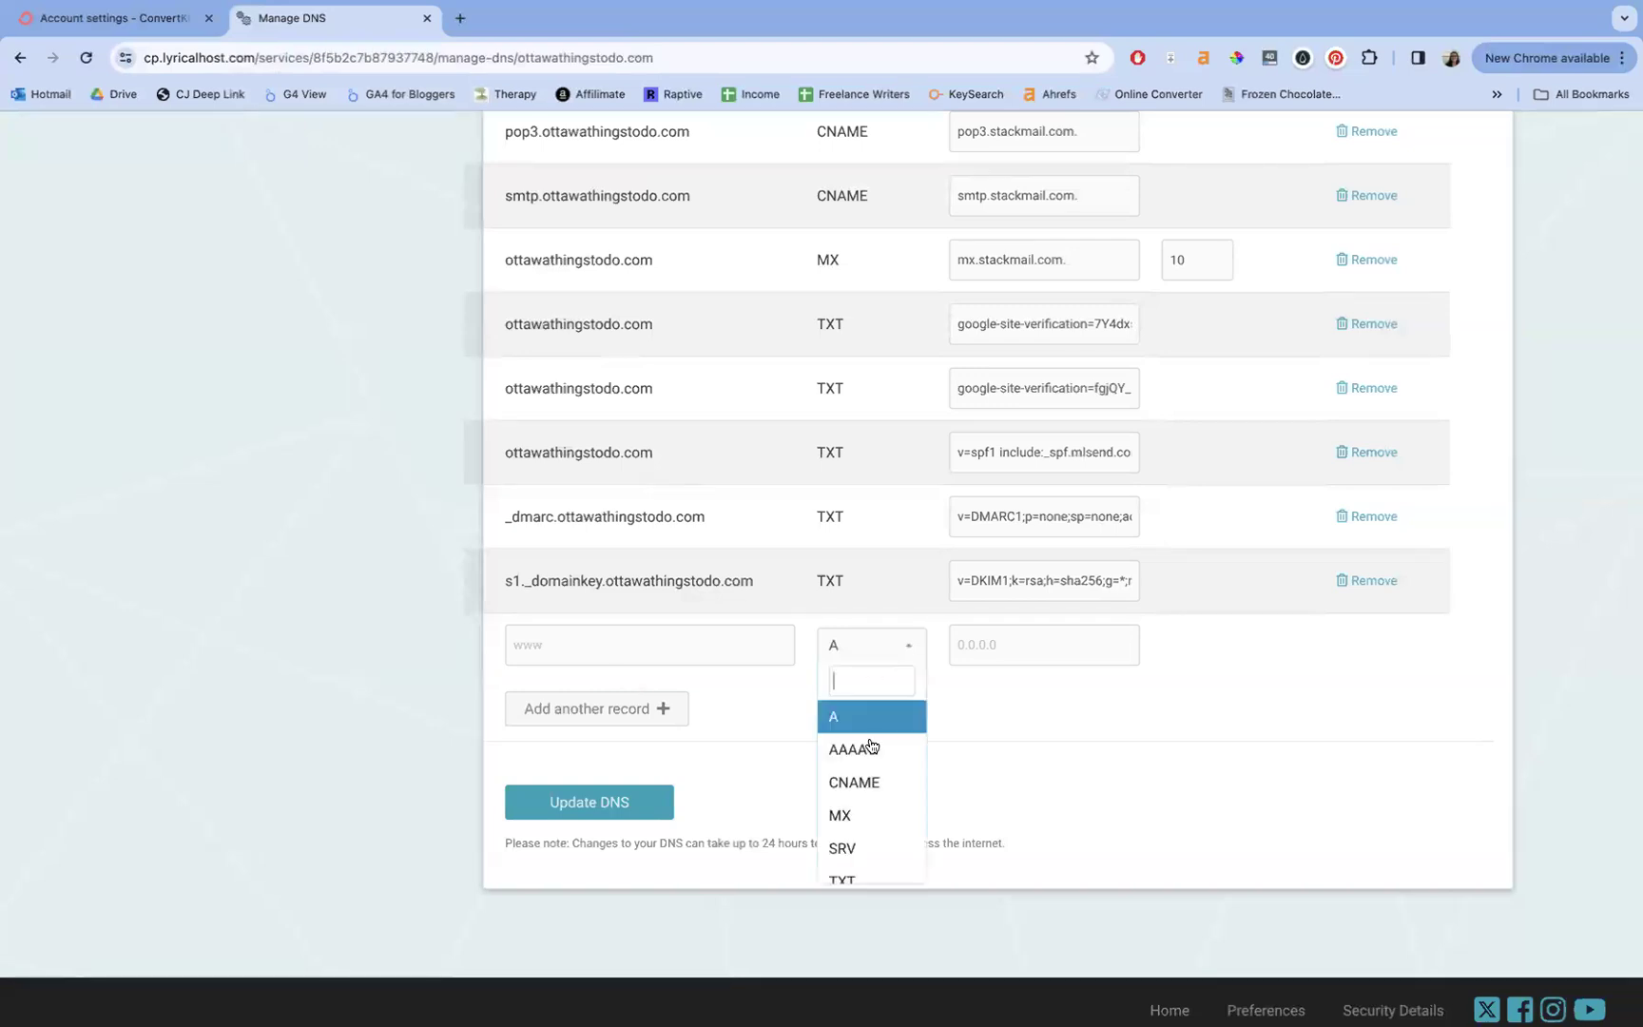
pyautogui.click(867, 783)
pyautogui.scroll(9, 841, 588)
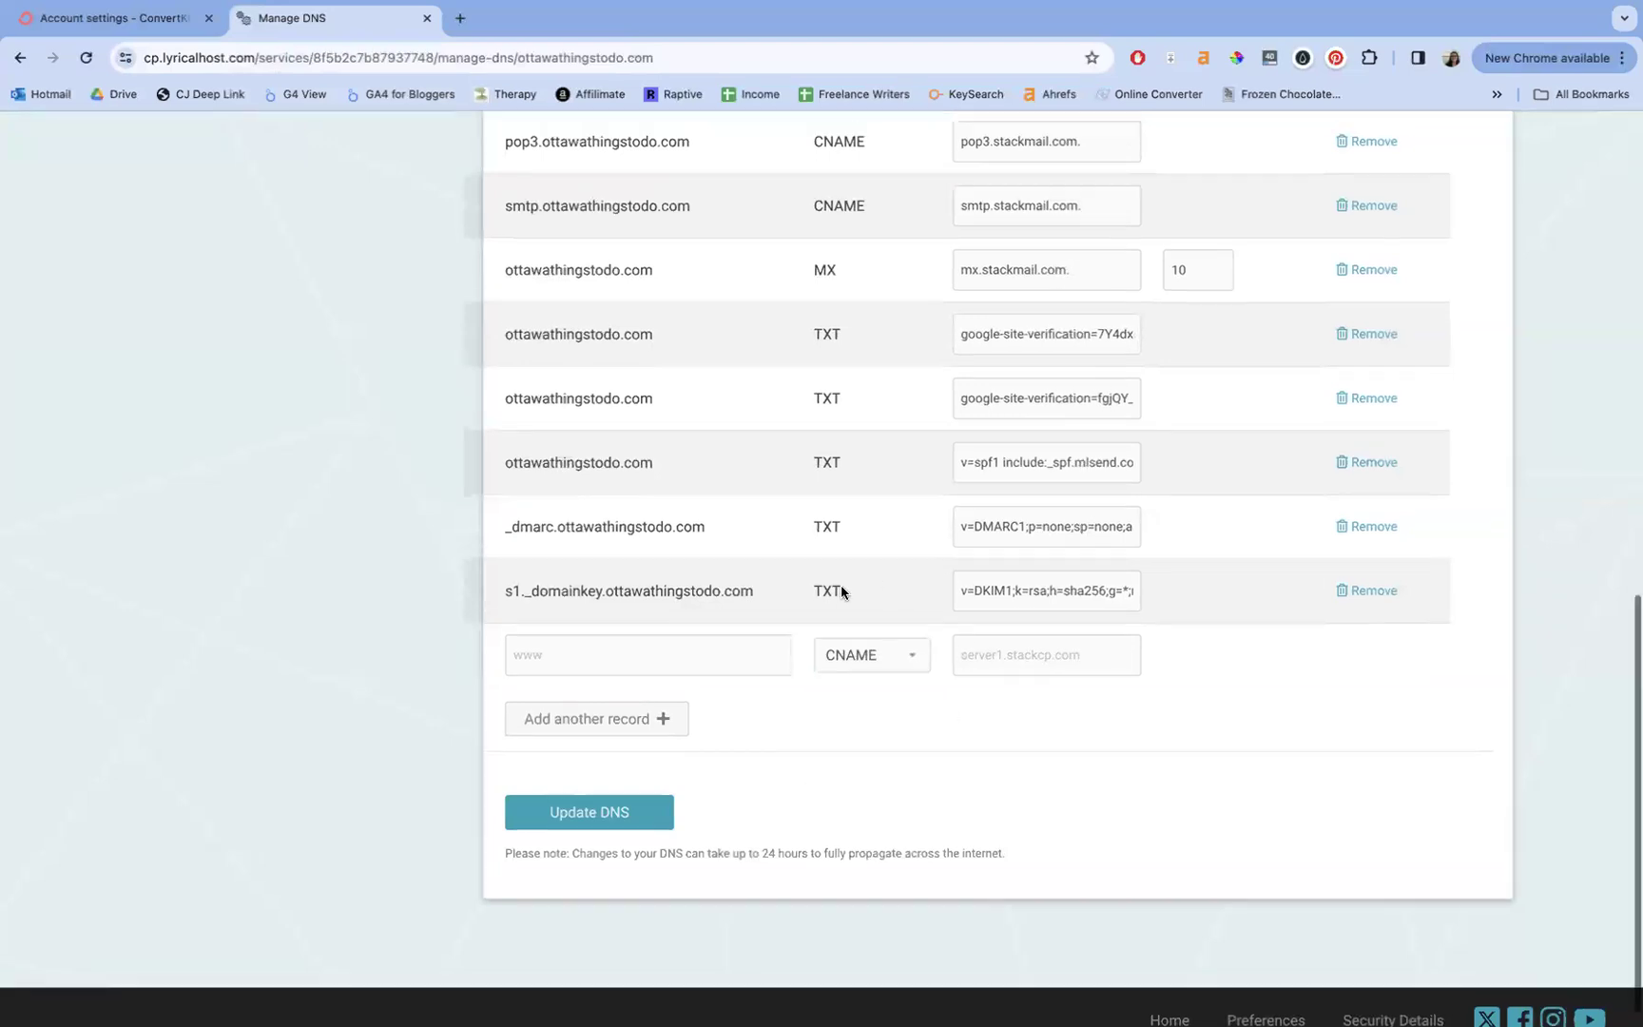
pyautogui.scroll(-9, 841, 588)
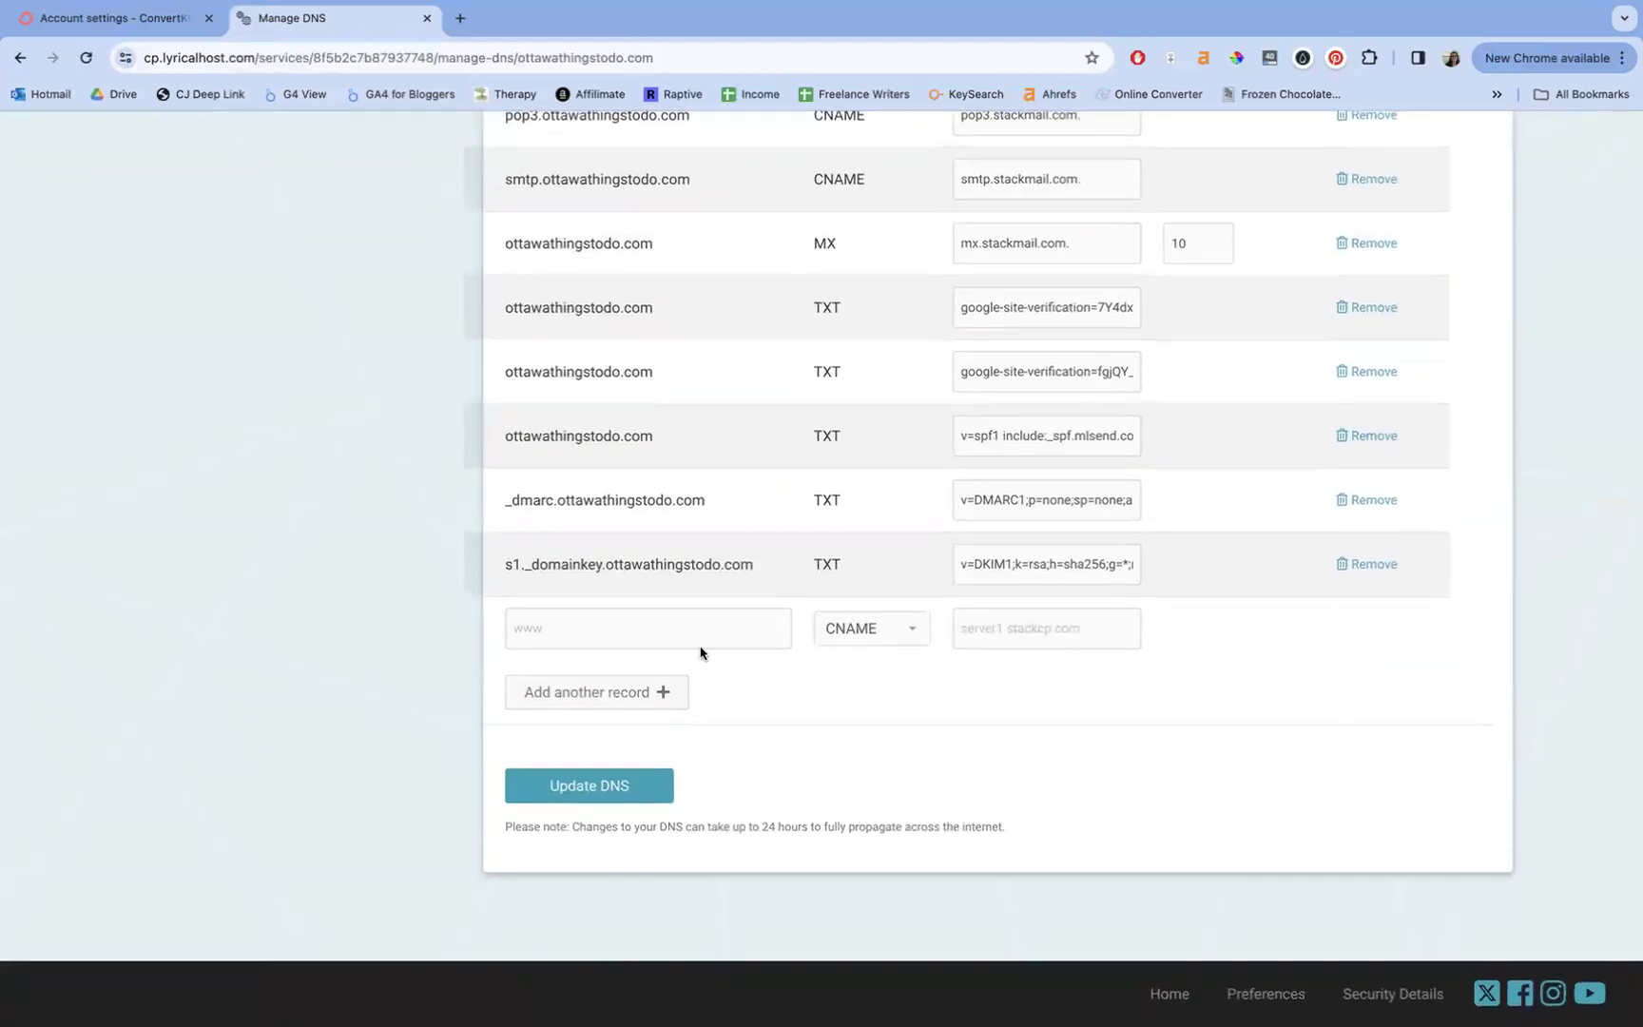
pyautogui.click(697, 643)
pyautogui.hotkey('ctrl', 'v')
pyautogui.click(1014, 631)
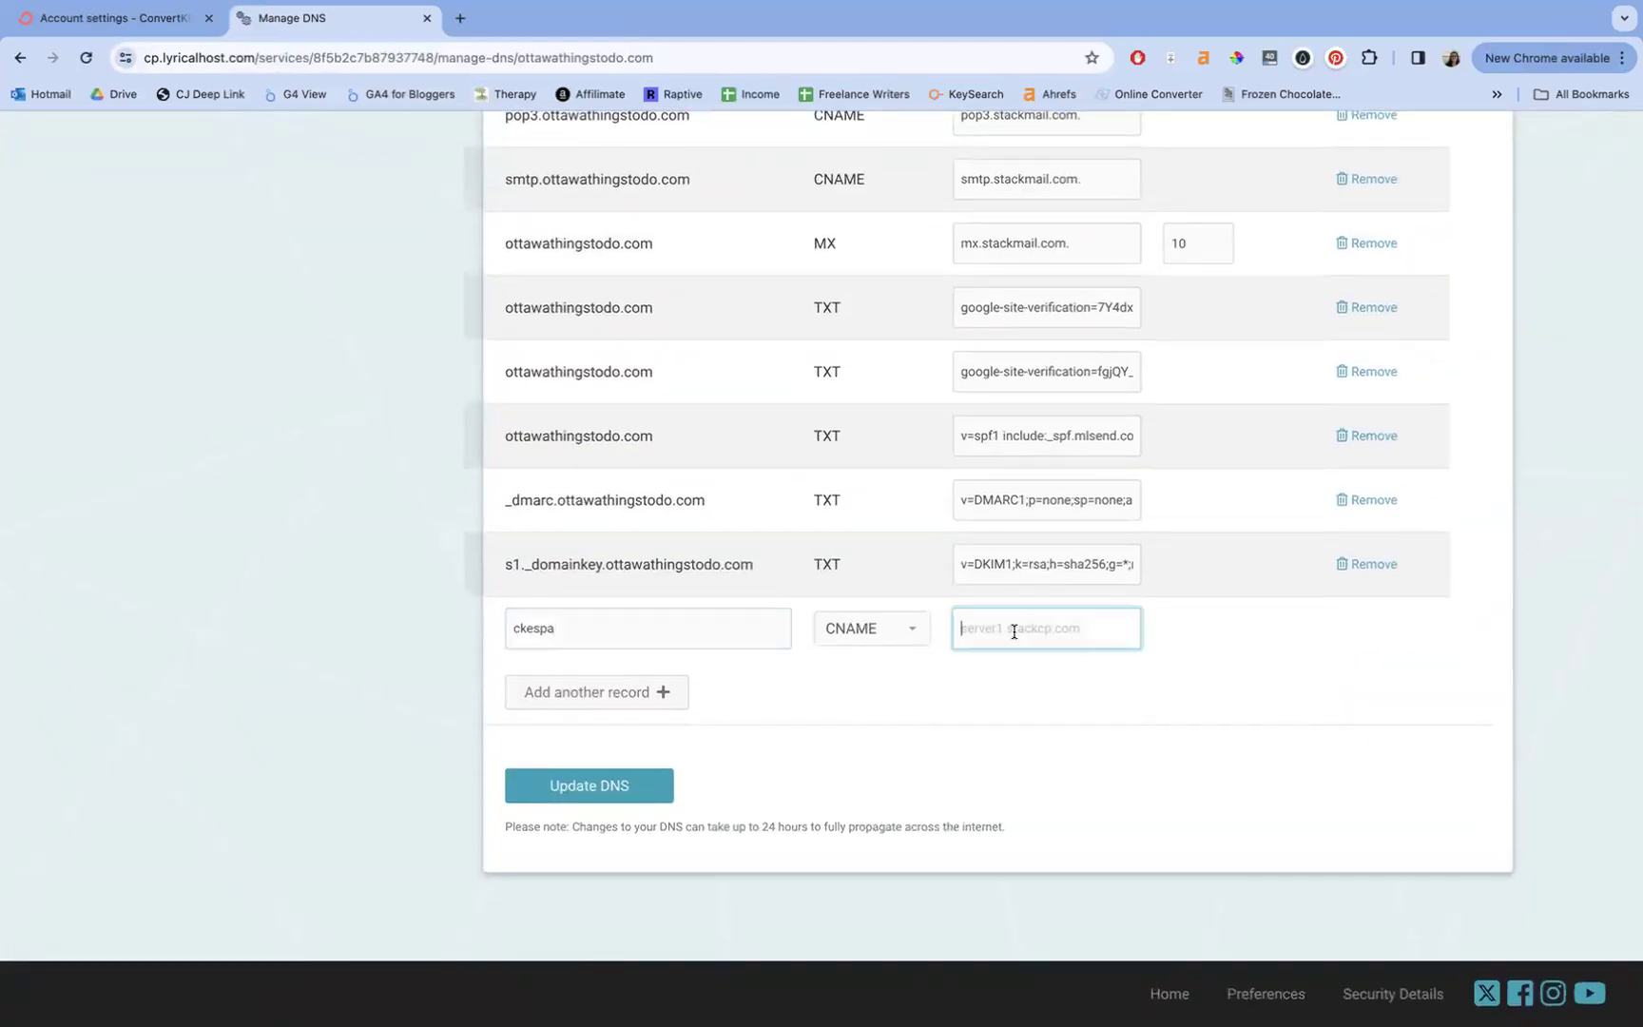
pyautogui.click(166, 28)
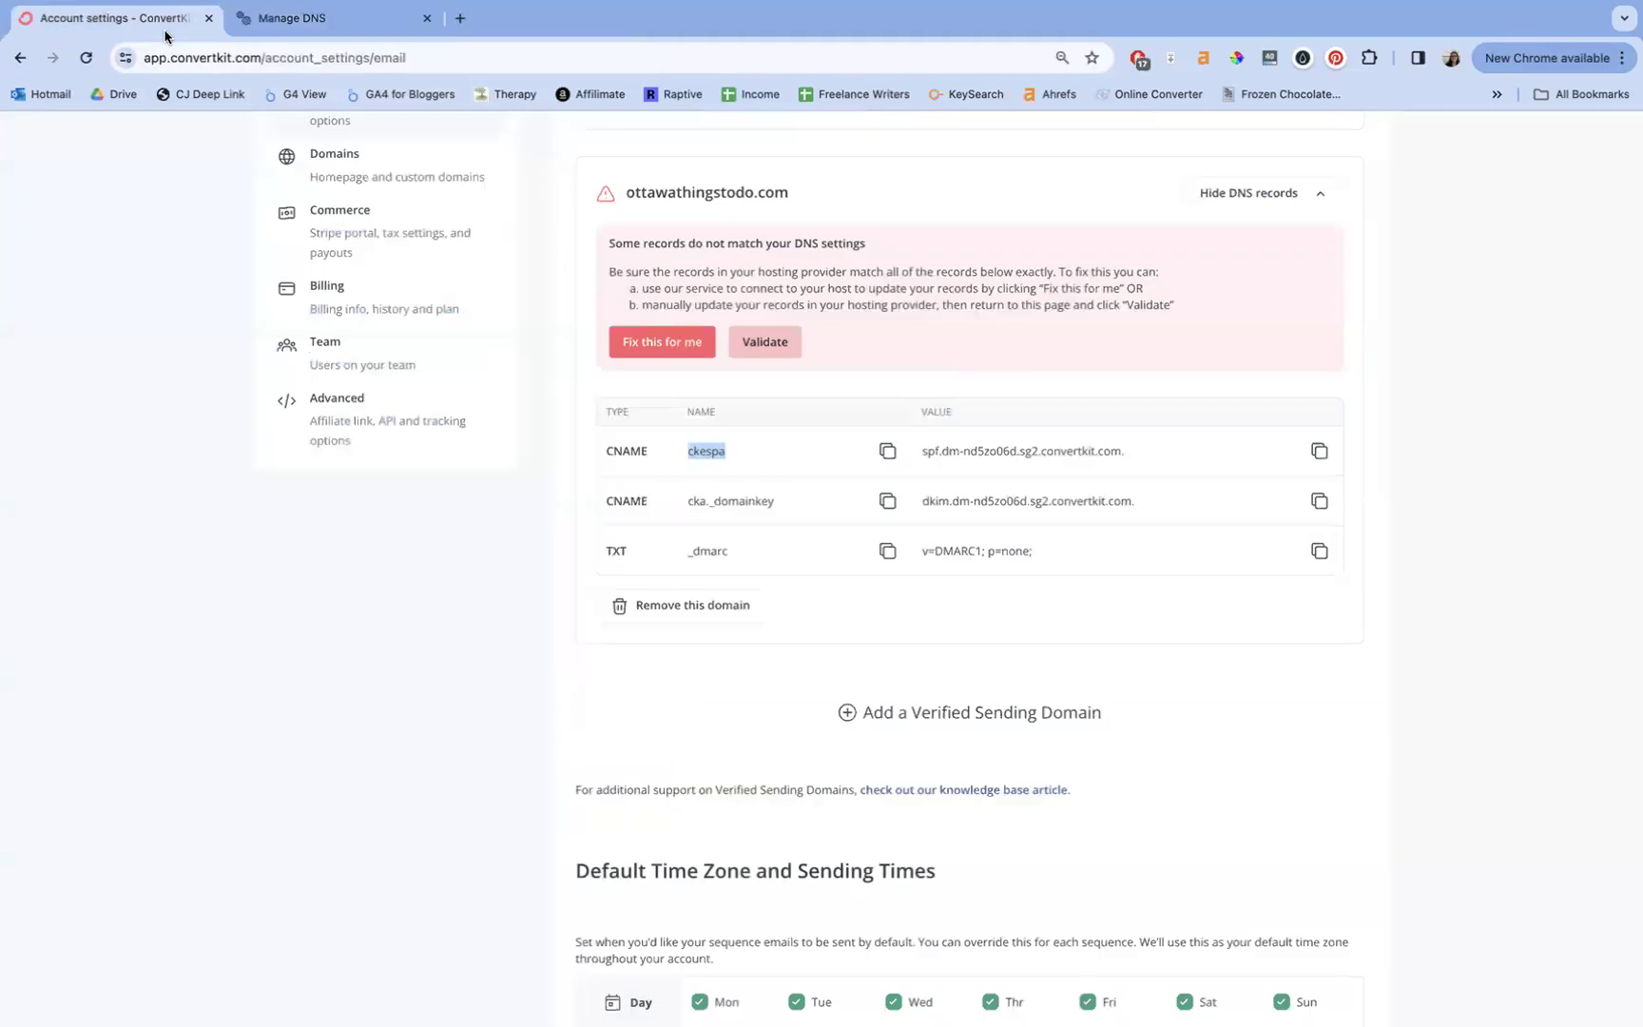
pyautogui.tripleClick(940, 453)
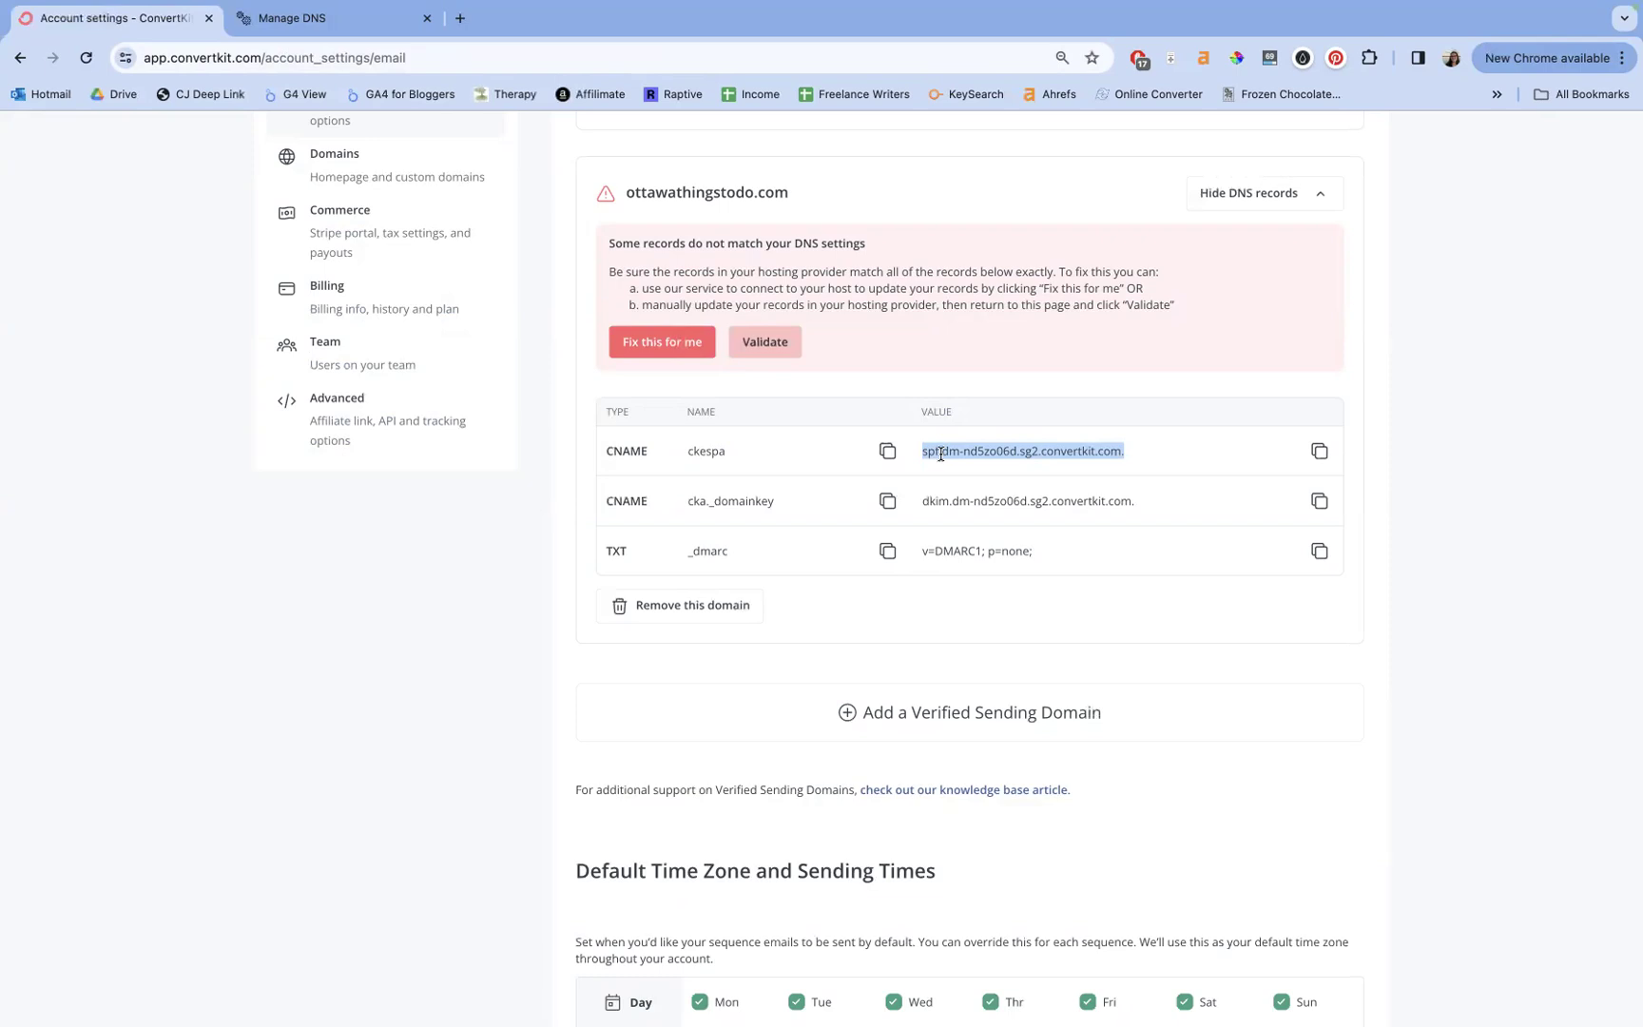
pyautogui.click(281, 21)
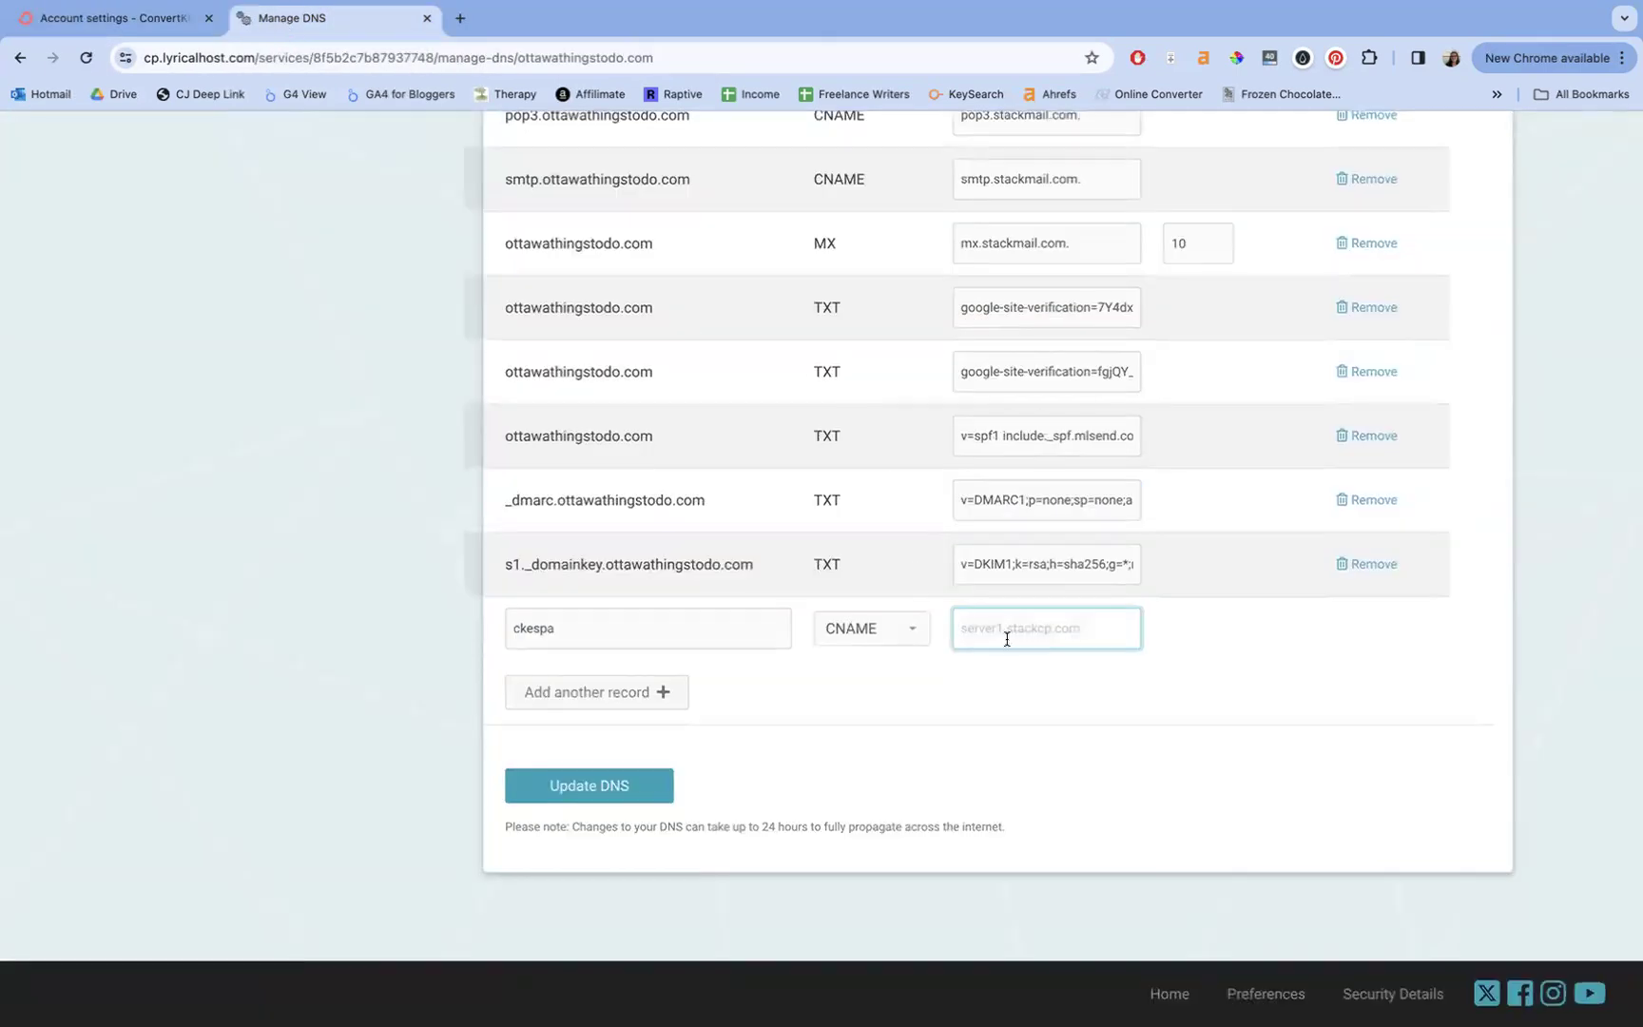
pyautogui.press('super+v')
# - Add a second record row named cka._domainkey with type CNAME
pyautogui.click(623, 692)
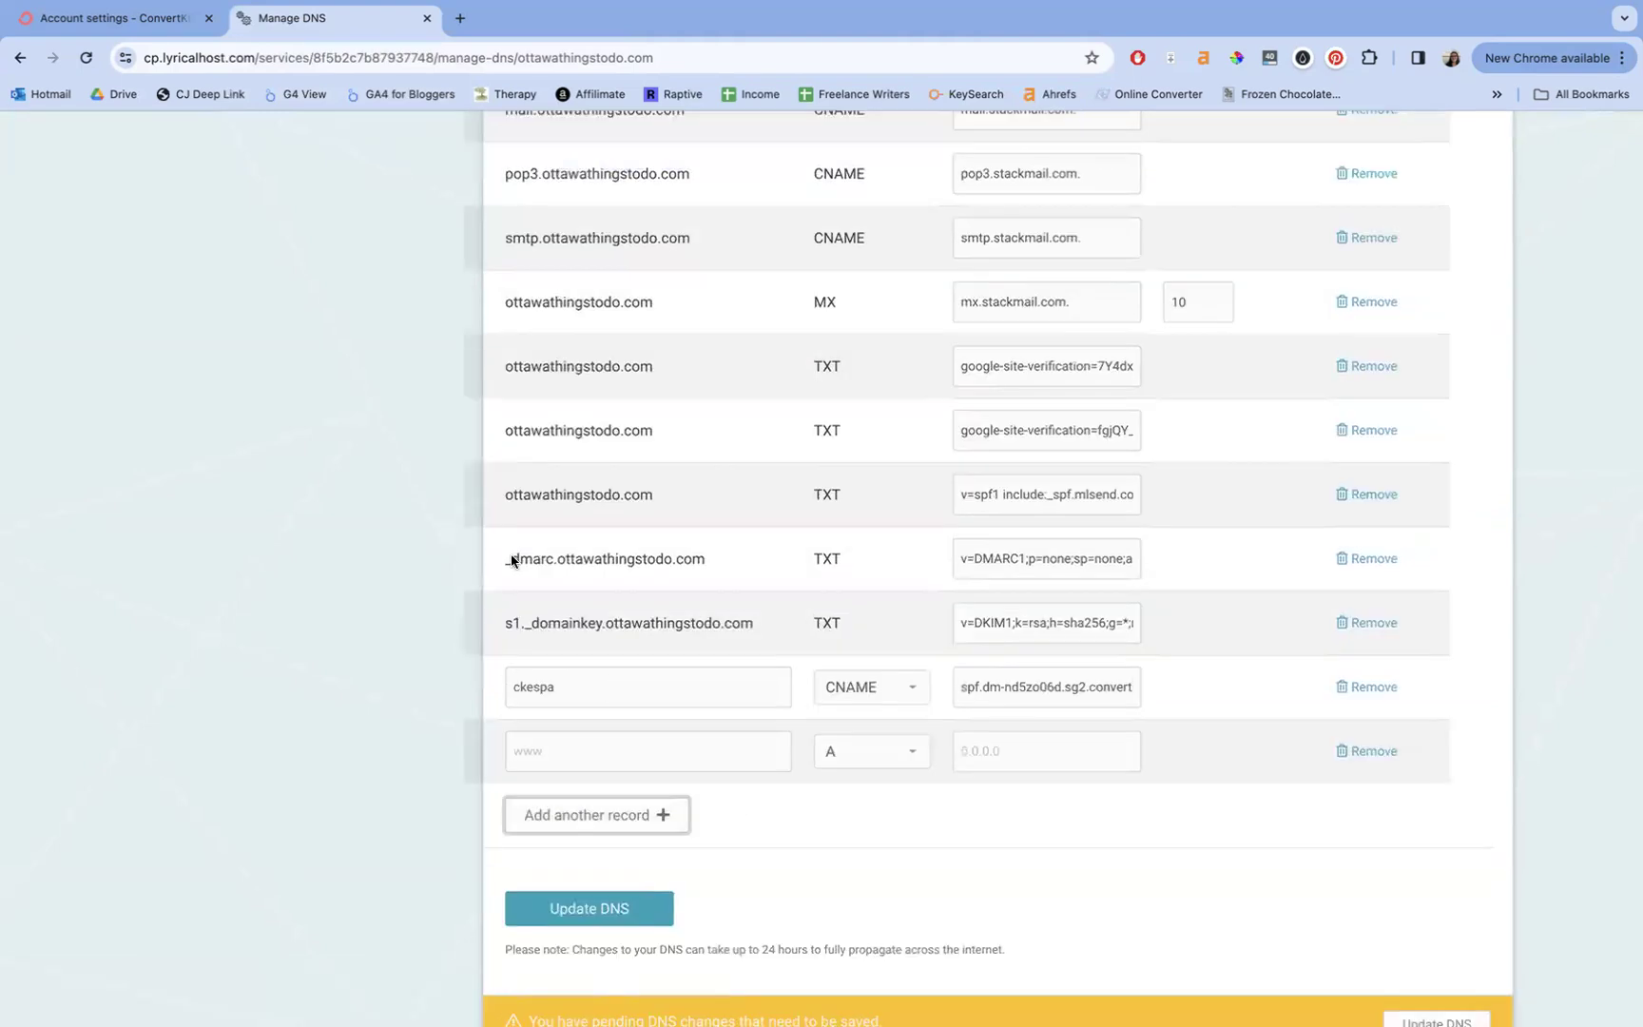
pyautogui.click(185, 24)
pyautogui.moveTo(775, 501); pyautogui.dragTo(689, 501)
pyautogui.press('super+c')
pyautogui.click(285, 18)
pyautogui.click(685, 755)
pyautogui.press('super+v')
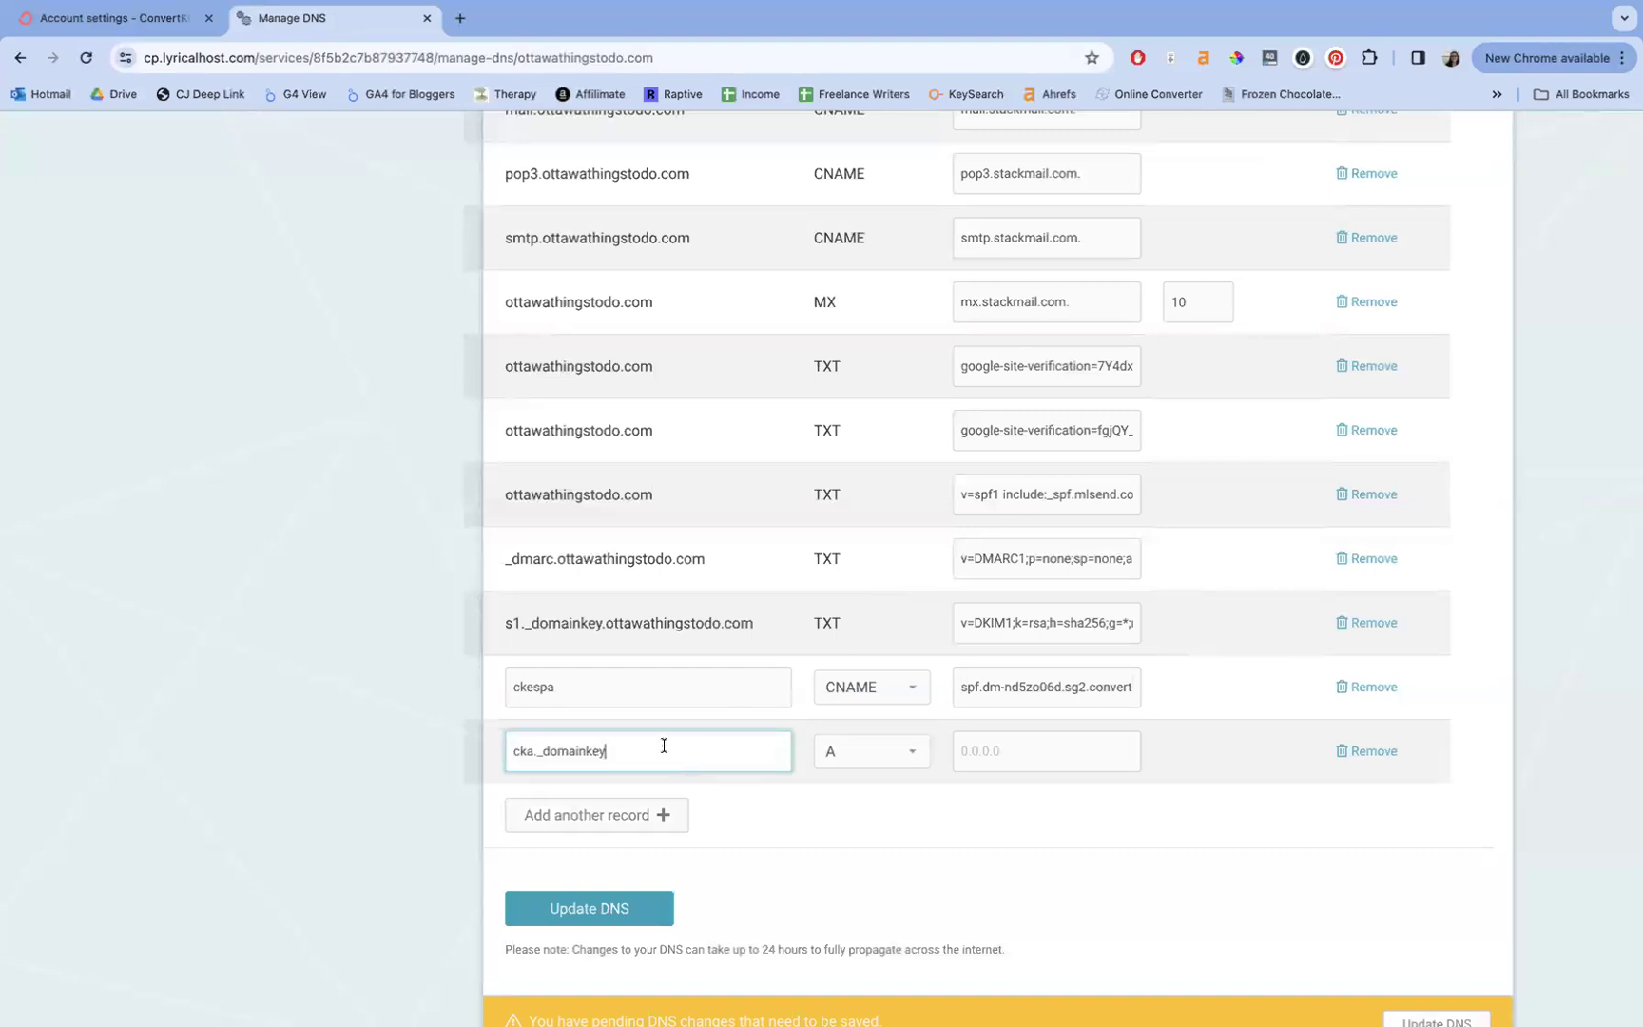
pyautogui.click(872, 750)
pyautogui.click(865, 781)
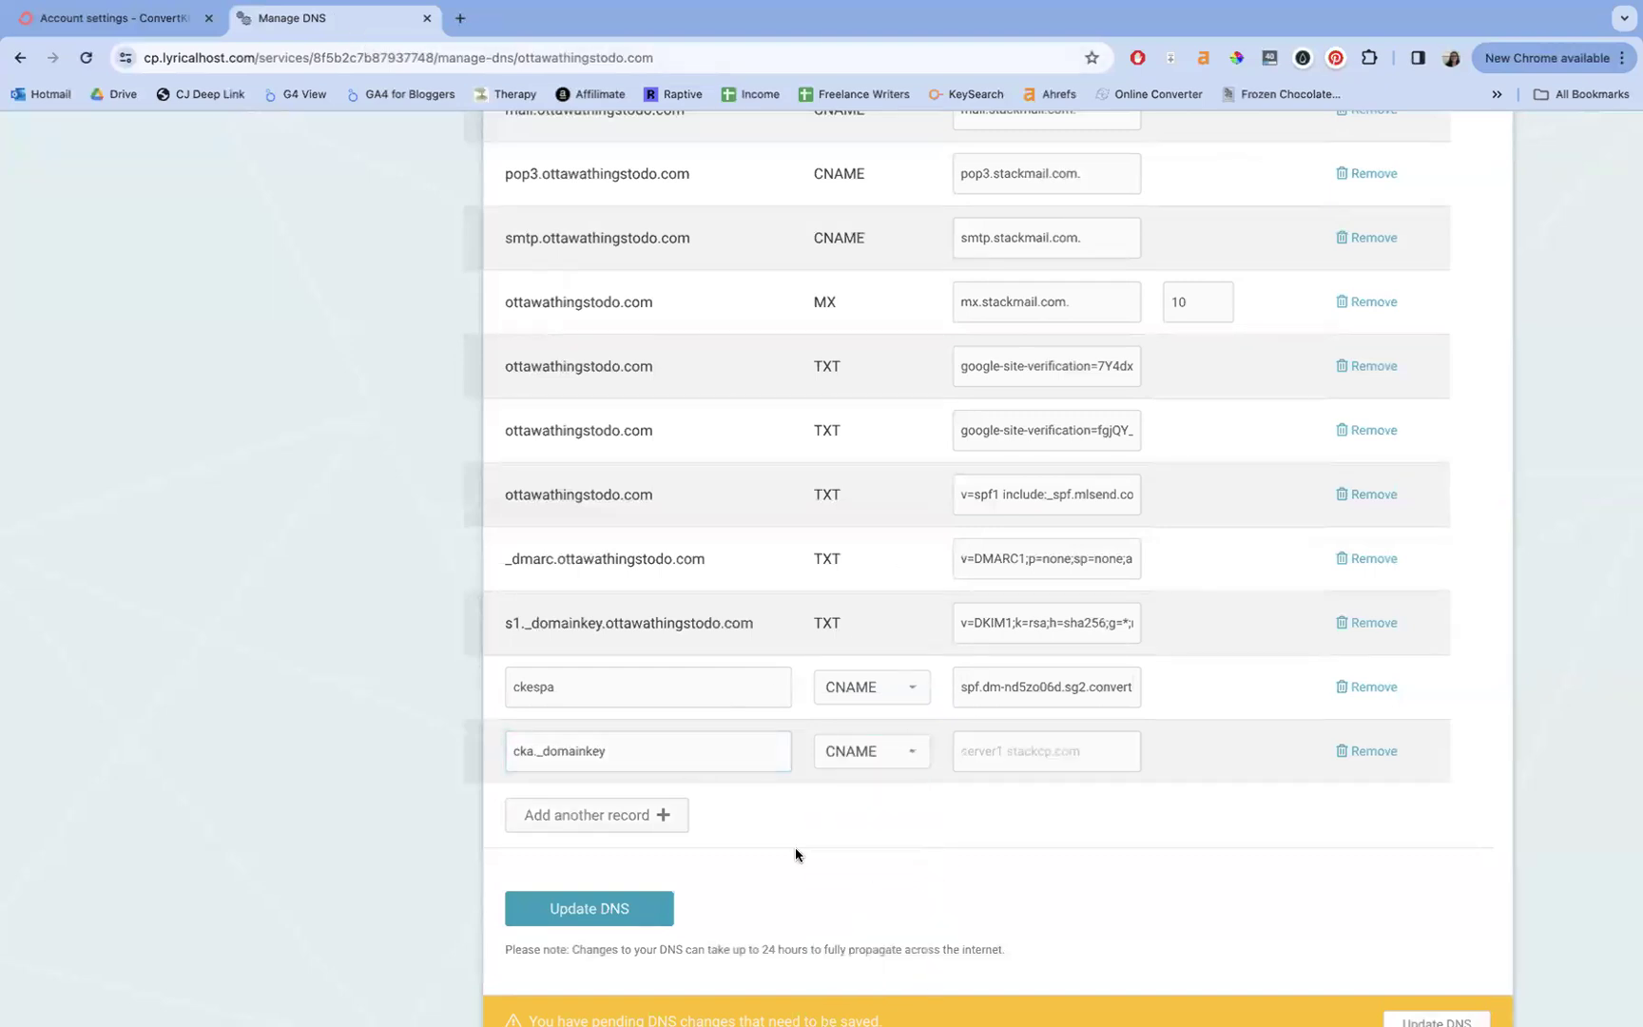
# - Copy ConvertKit's dkim value into the cka._domainkey record's value
pyautogui.click(142, 24)
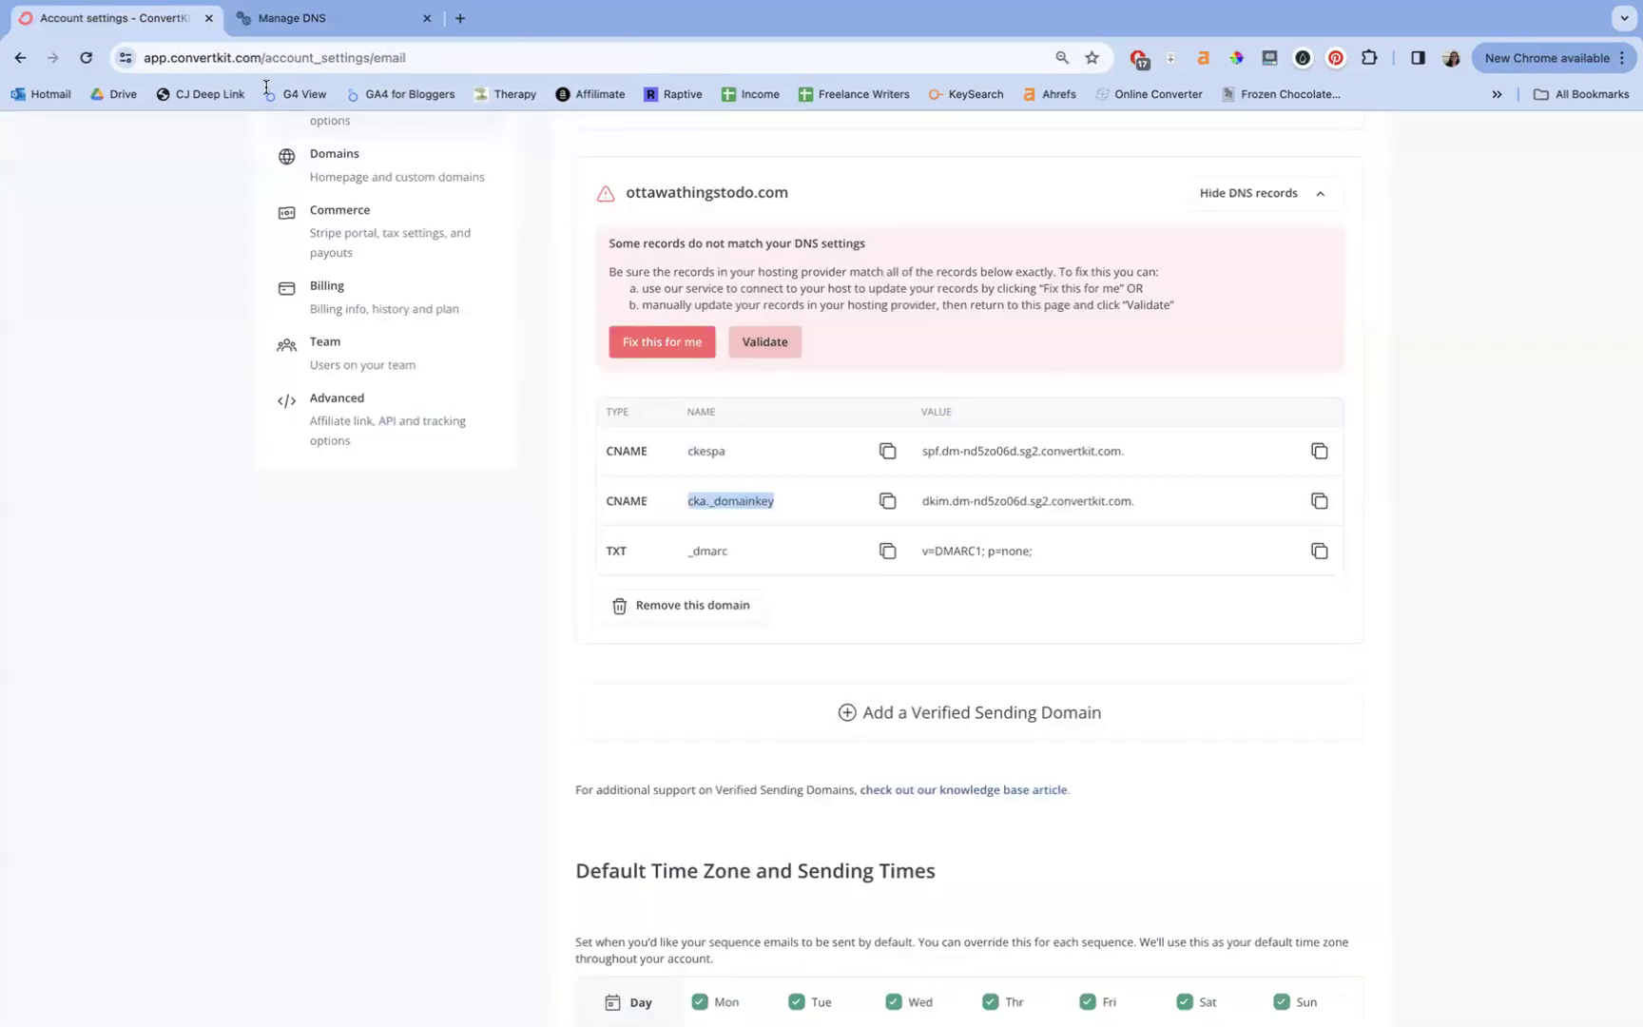
pyautogui.click(984, 498)
pyautogui.tripleClick(984, 498)
pyautogui.press('super+c')
pyautogui.click(346, 23)
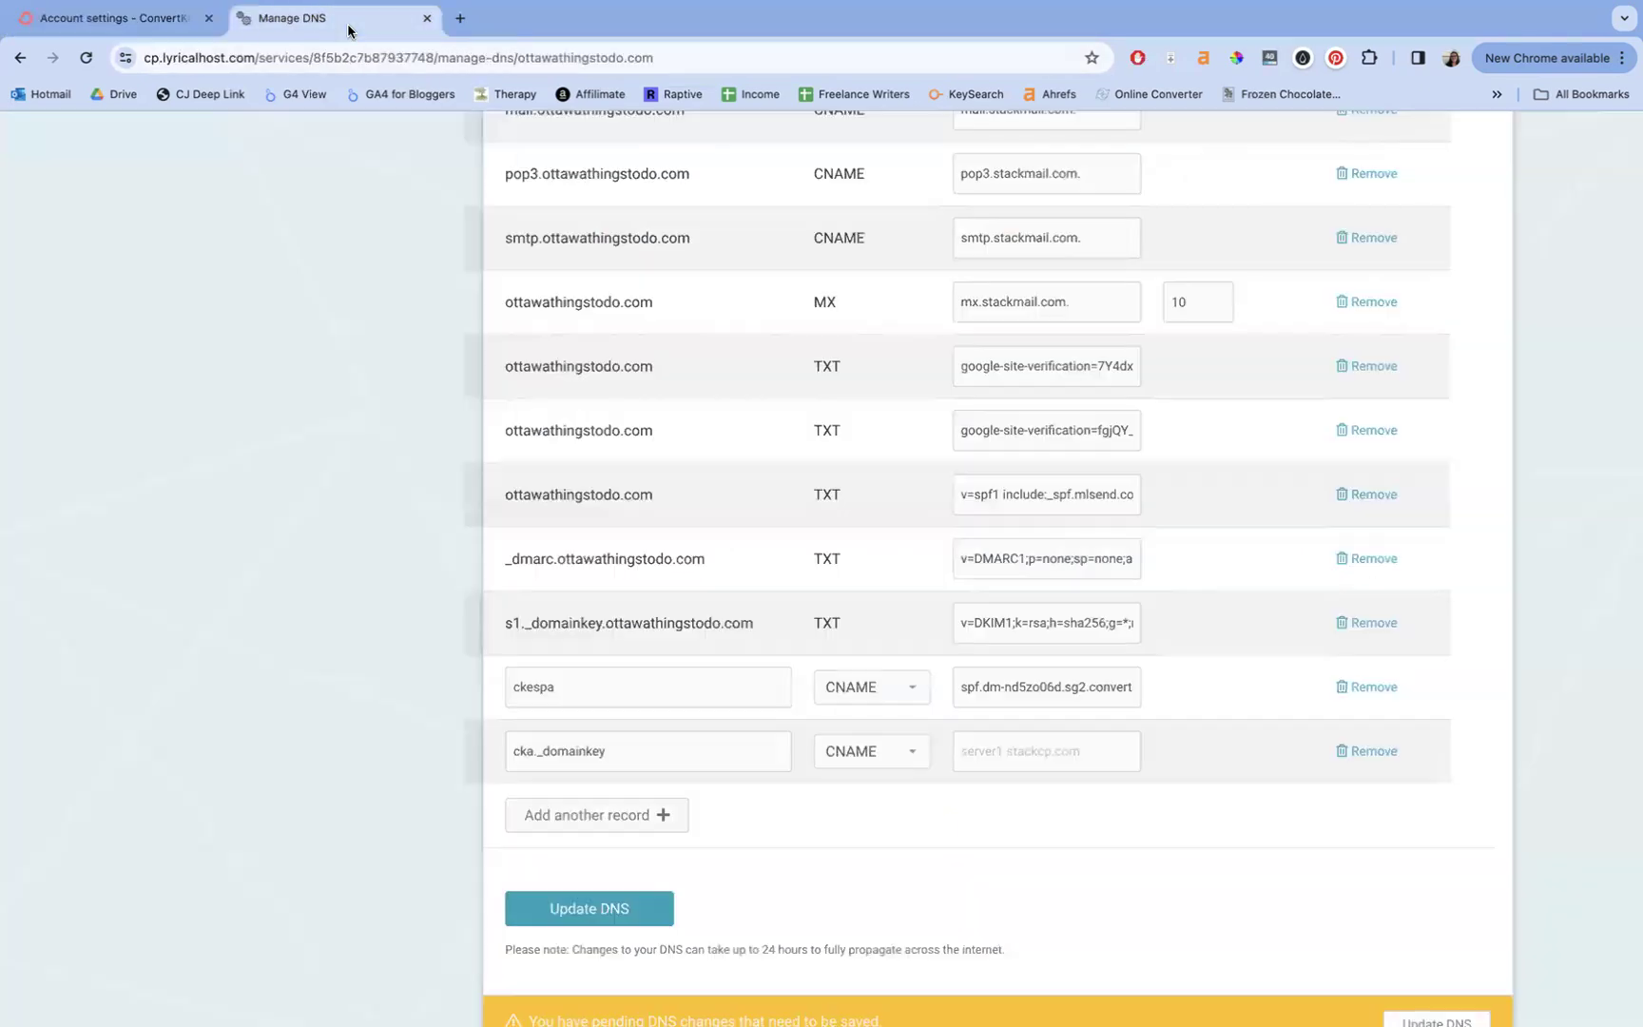
pyautogui.click(1020, 742)
pyautogui.press('super+v')
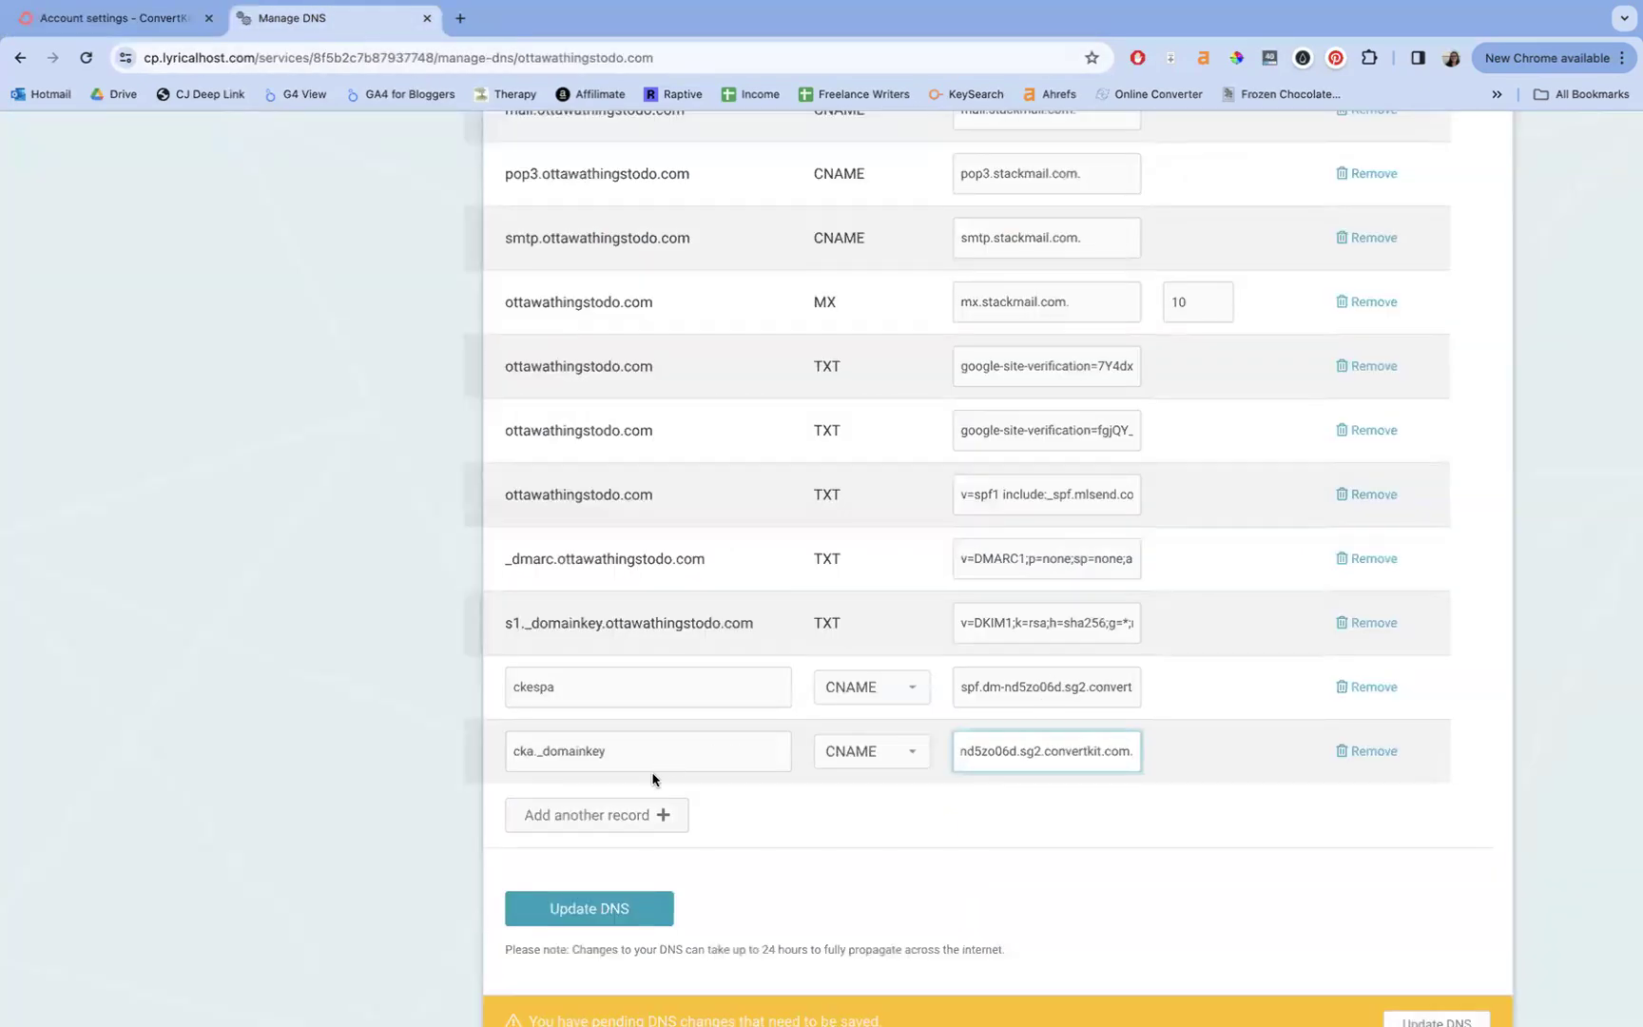
# - Add a third blank record row and select the _dmarc name in ConvertKit
pyautogui.click(642, 803)
pyautogui.click(119, 18)
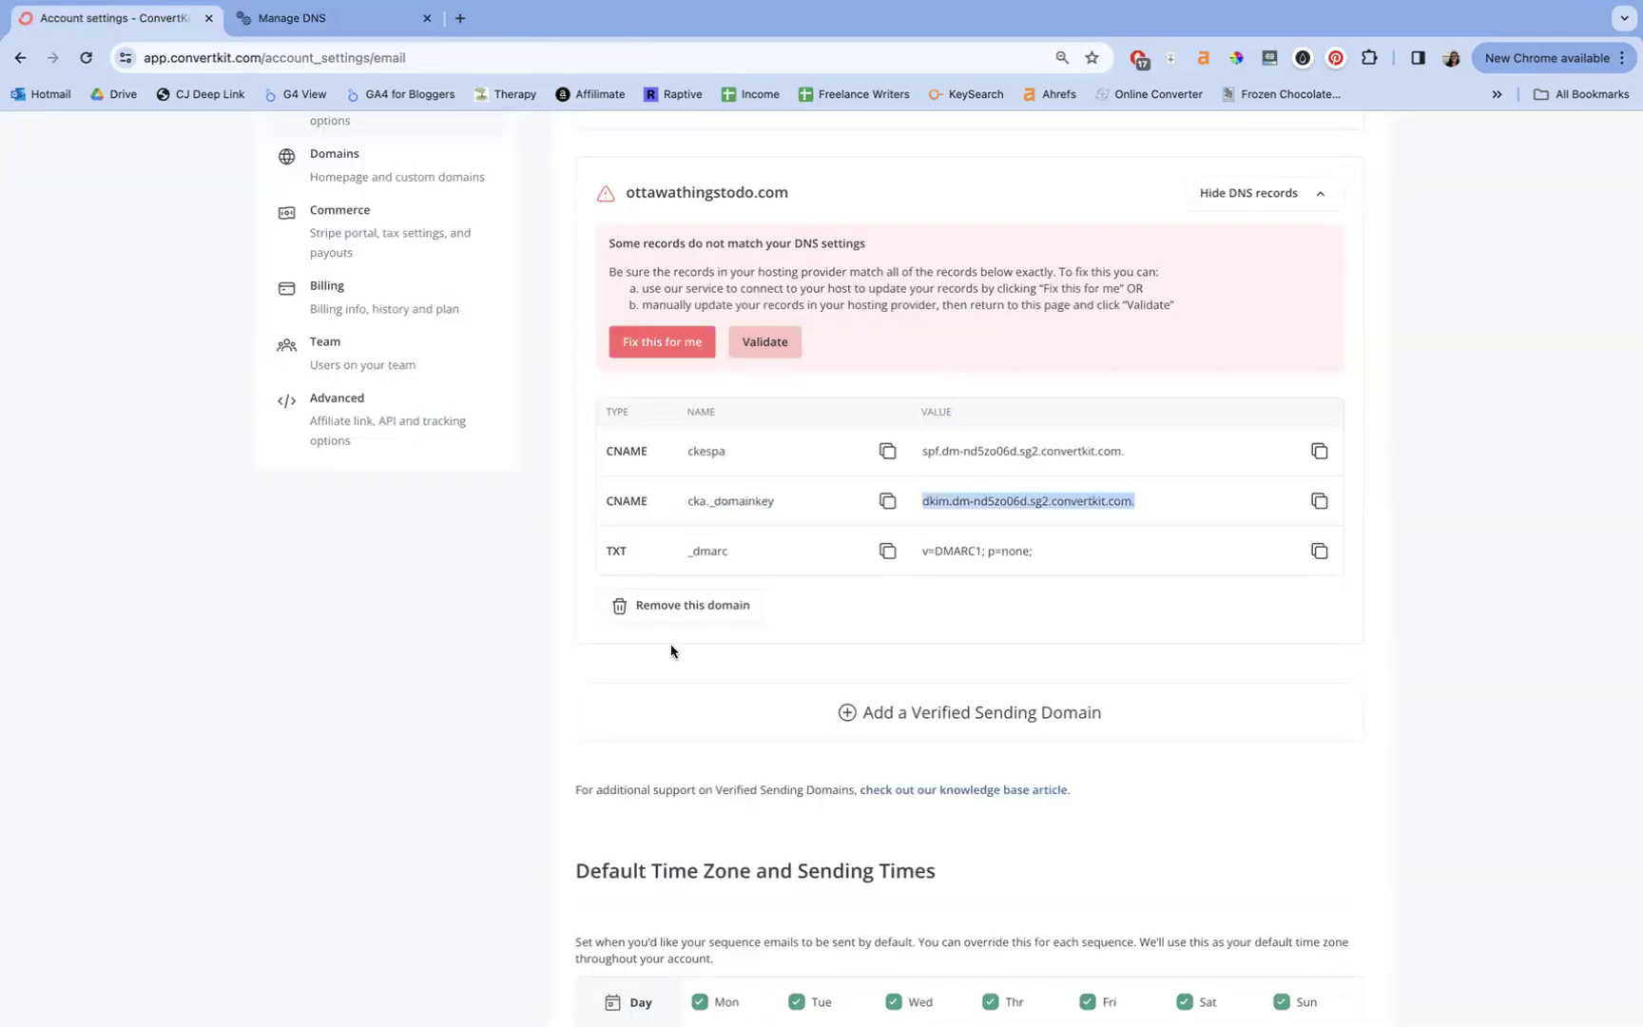
pyautogui.doubleClick(708, 549)
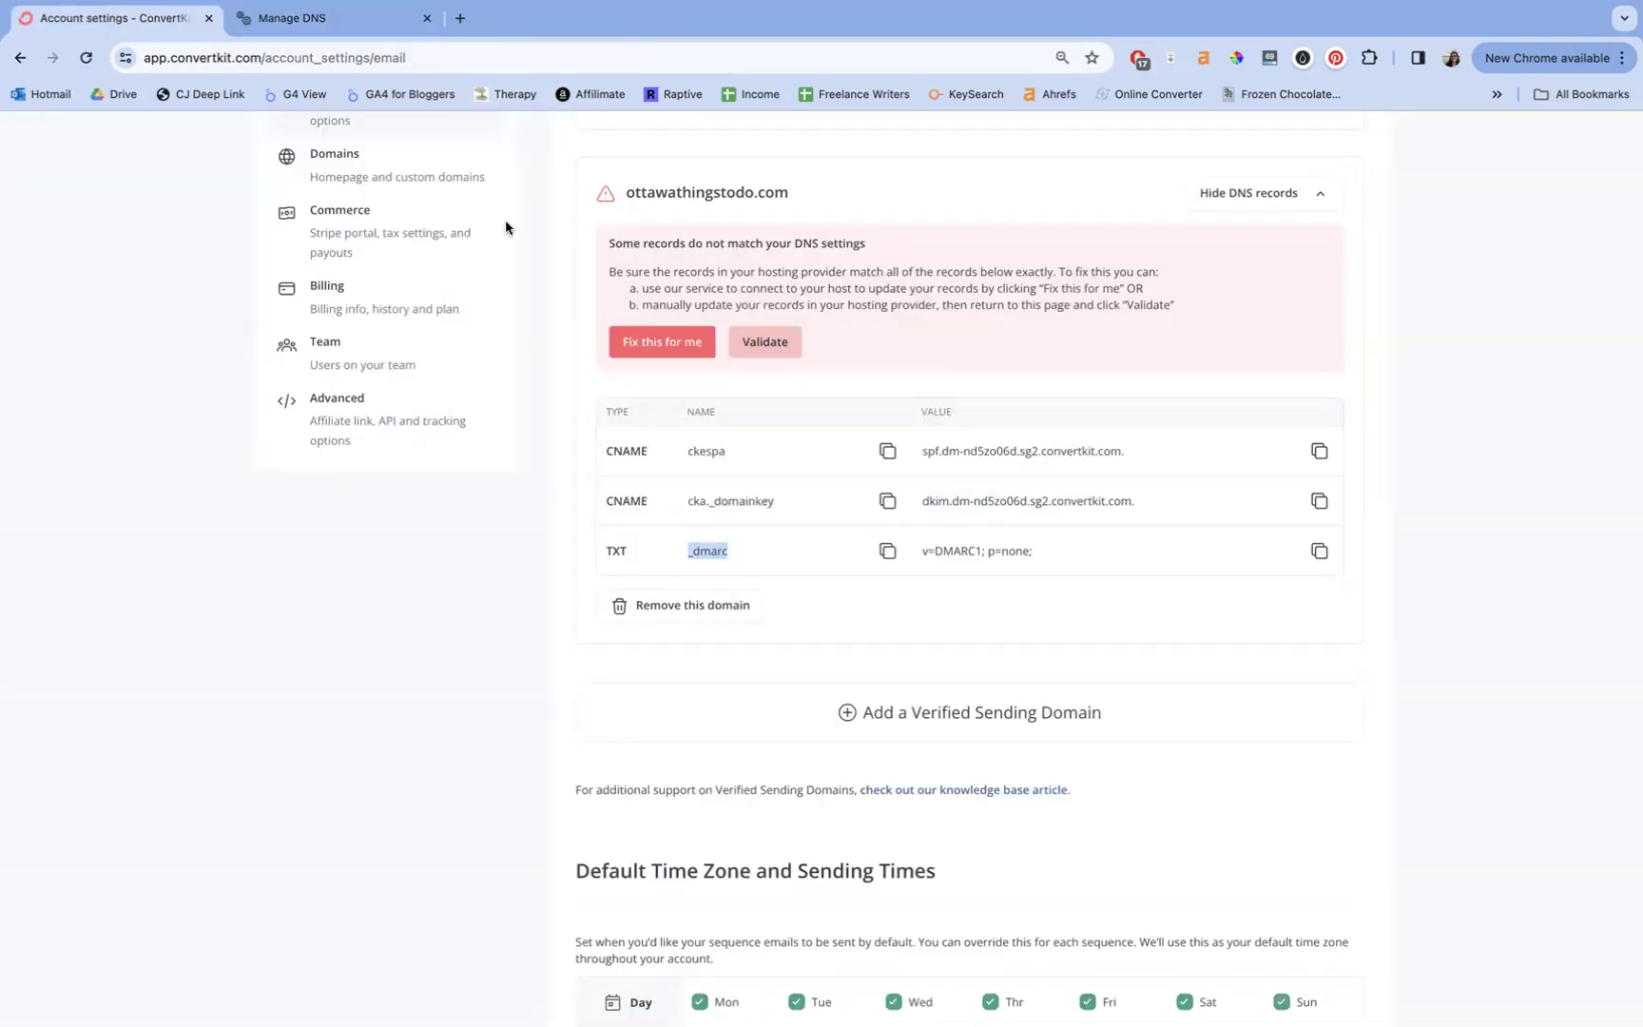
# - Fill the third row as a TXT record named _dmarc with value v=DMARC1; p=none;
pyautogui.click(328, 34)
pyautogui.click(647, 815)
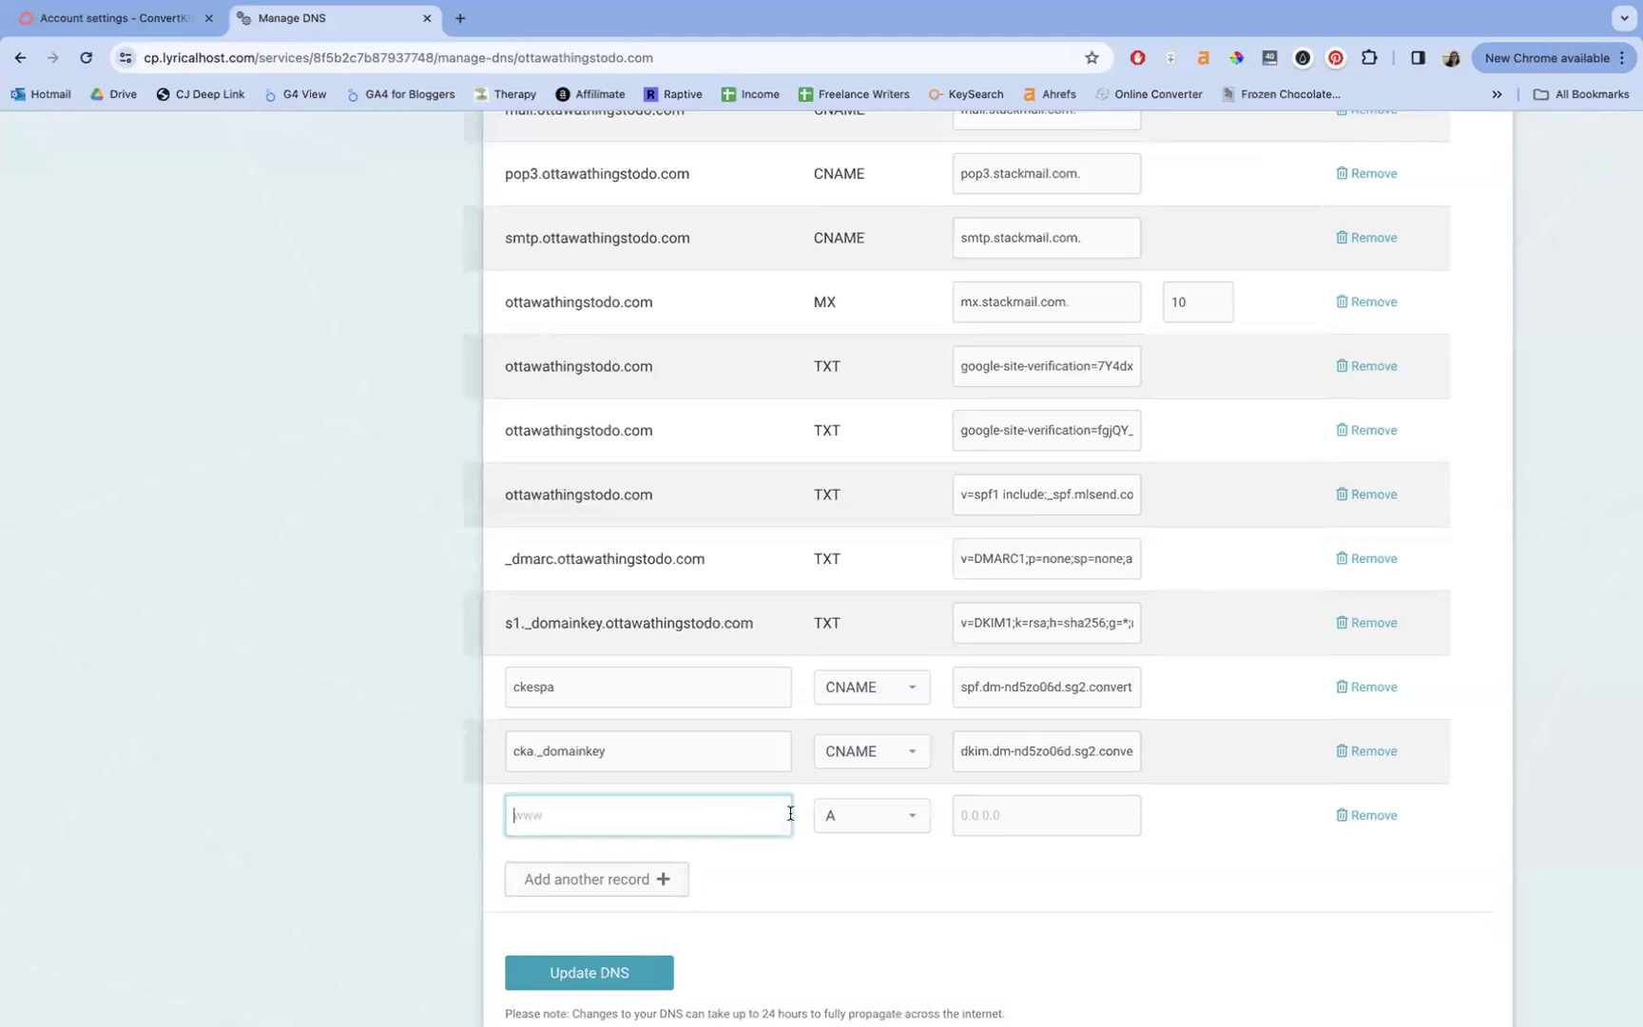
pyautogui.press('super+v')
pyautogui.click(855, 816)
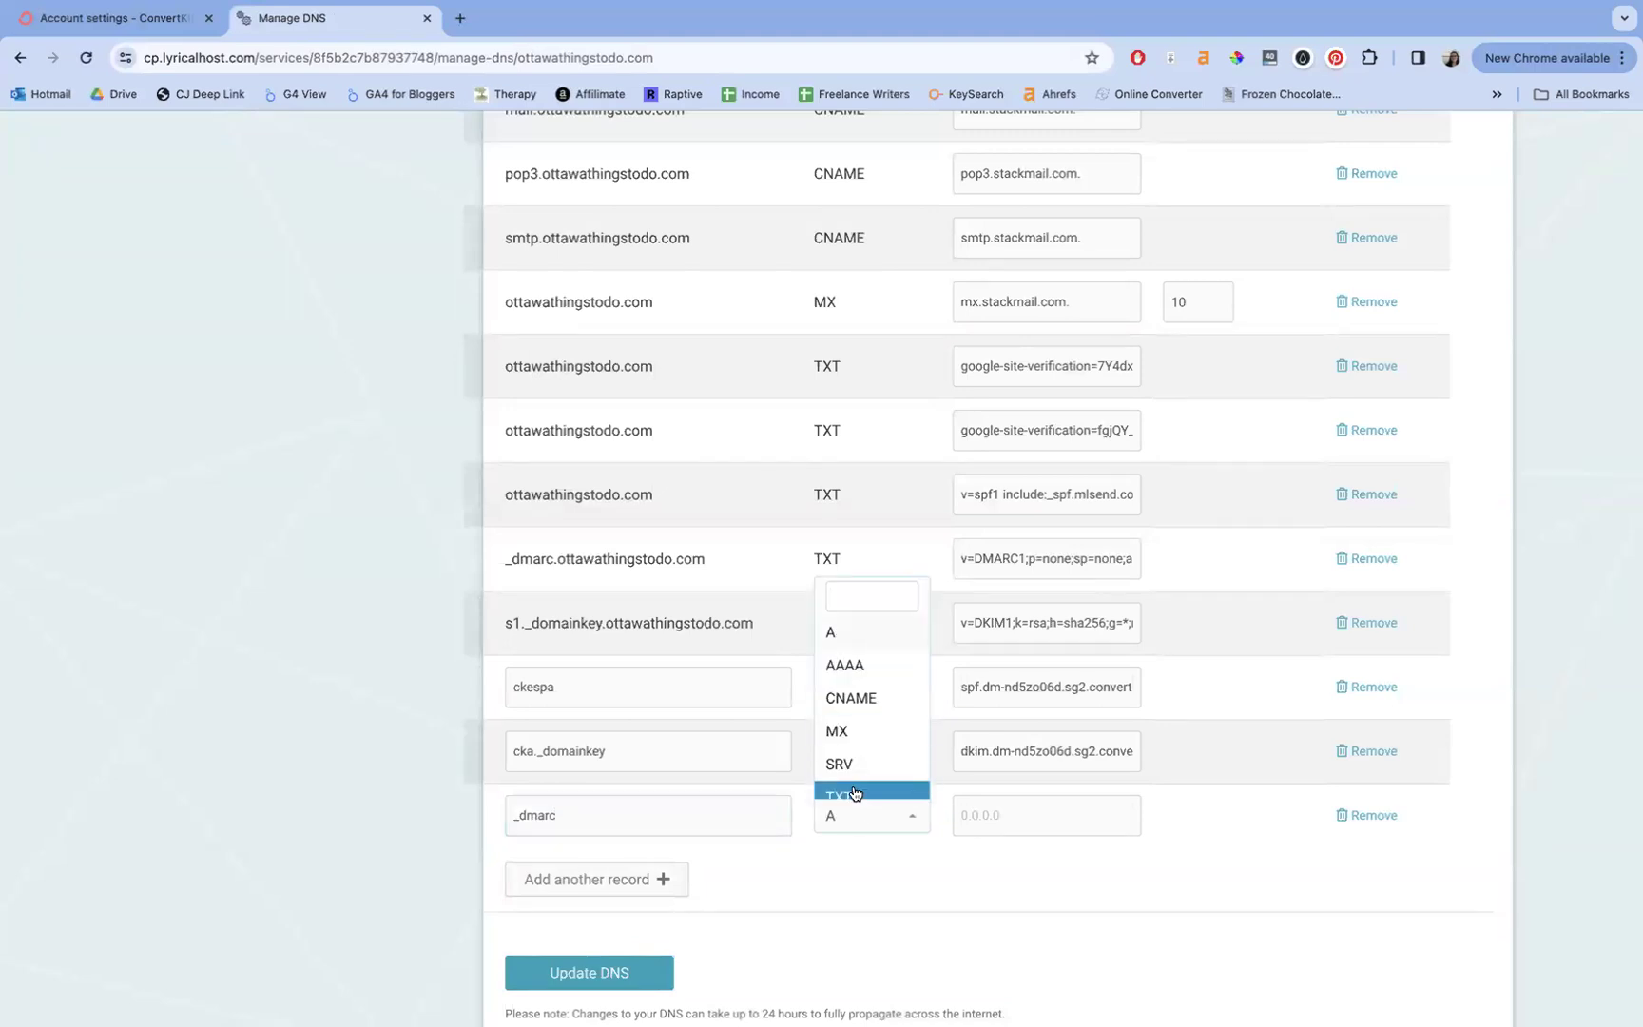
pyautogui.click(863, 782)
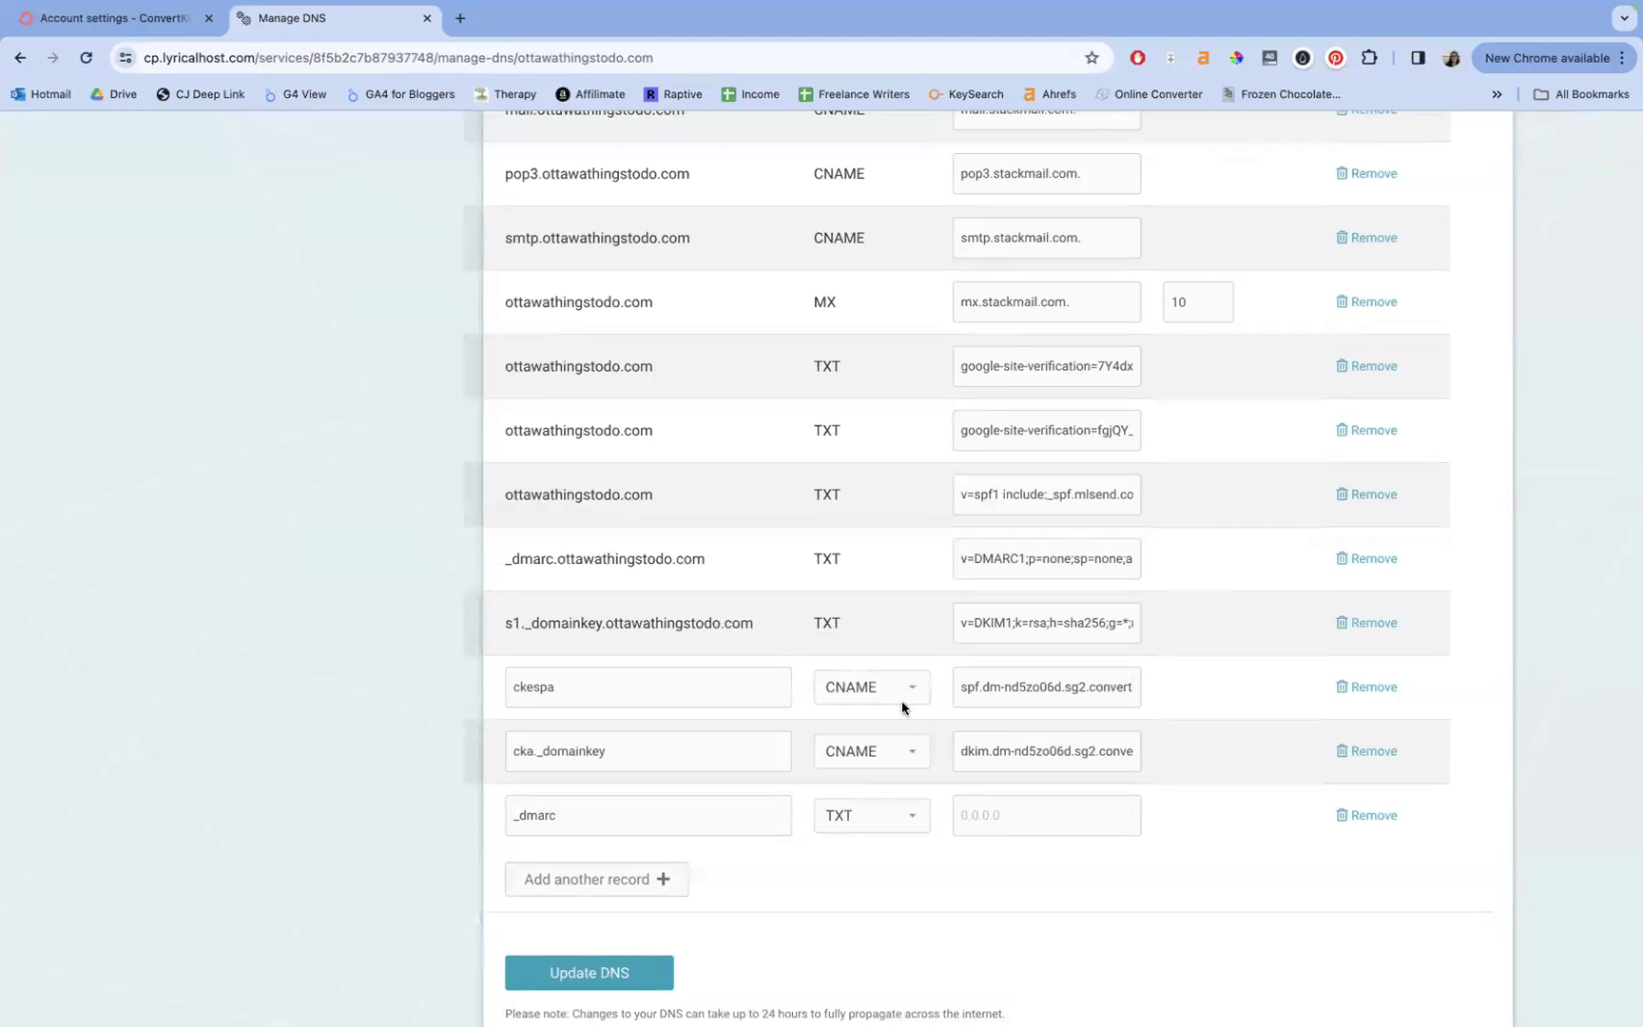
pyautogui.click(57, 25)
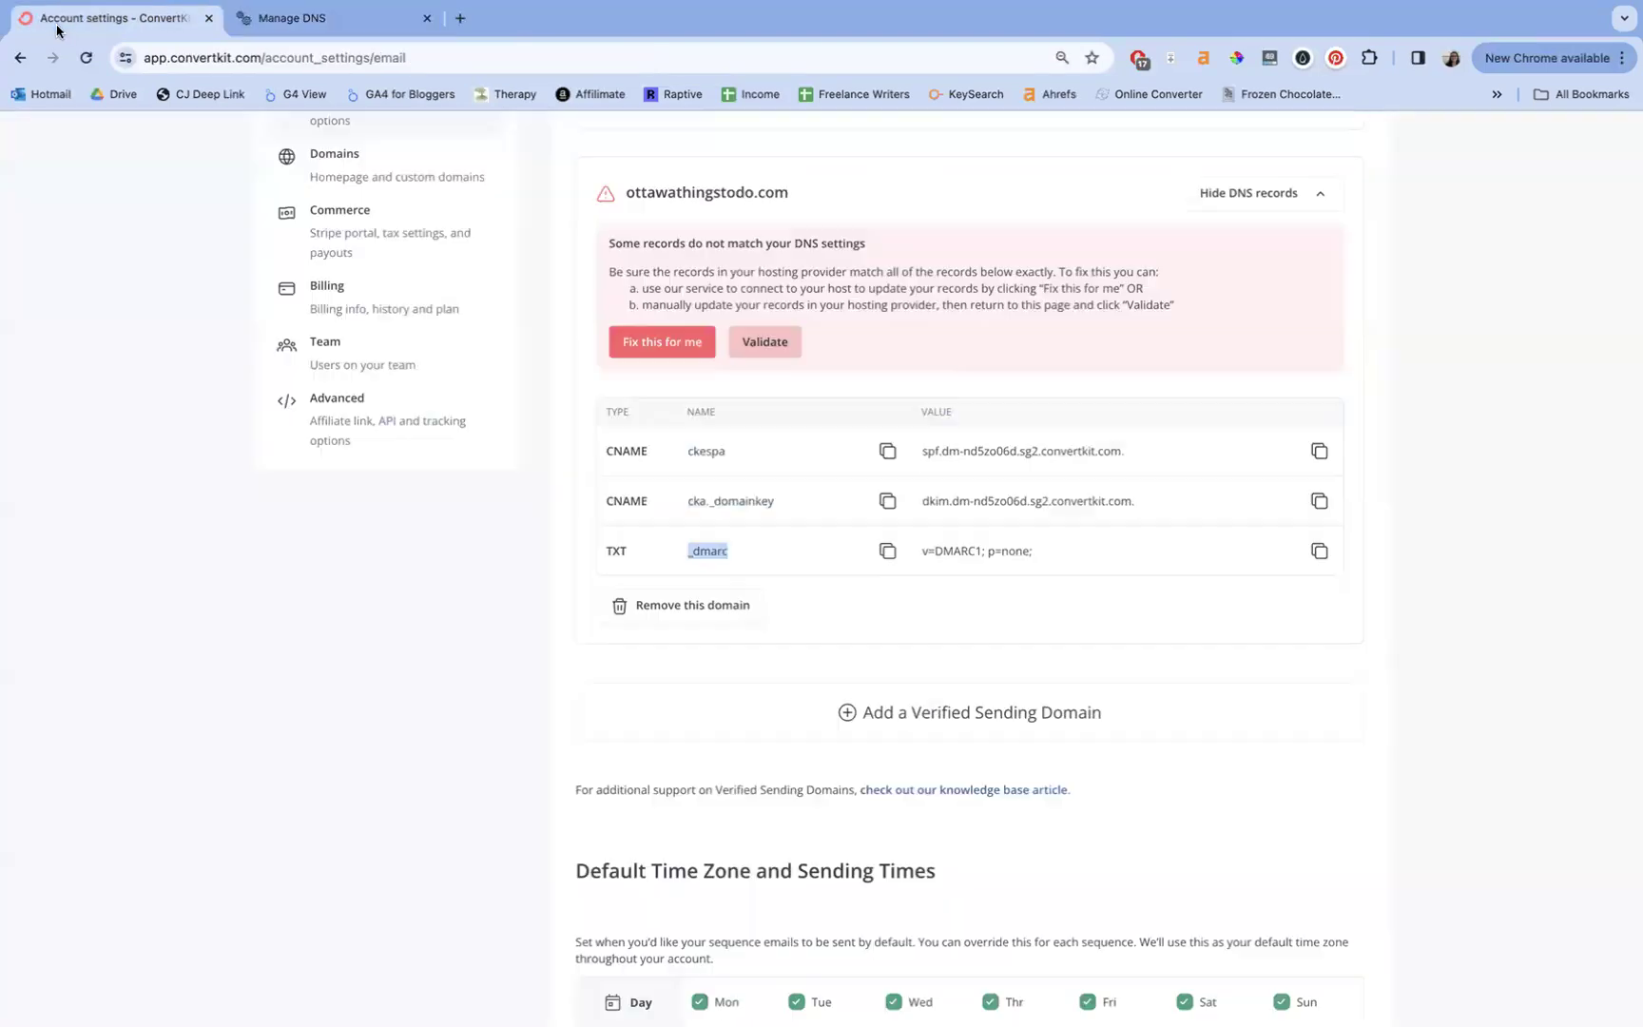
pyautogui.tripleClick(989, 551)
pyautogui.hotkey('ctrl', 'c')
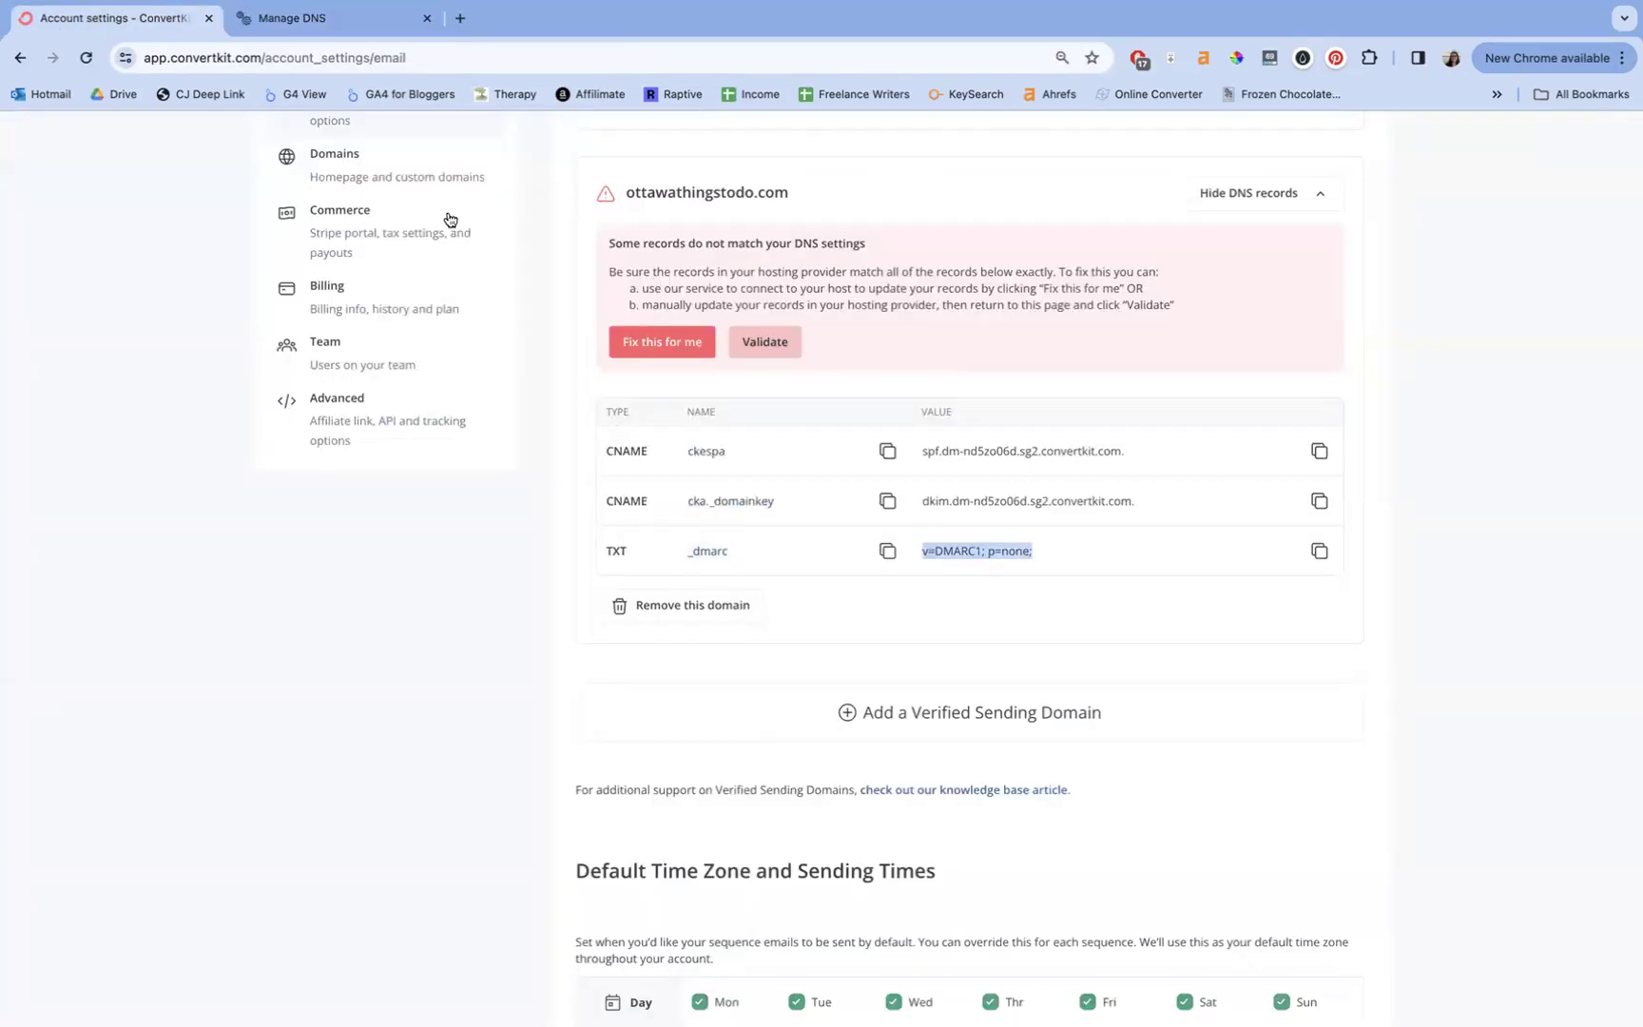
pyautogui.click(327, 20)
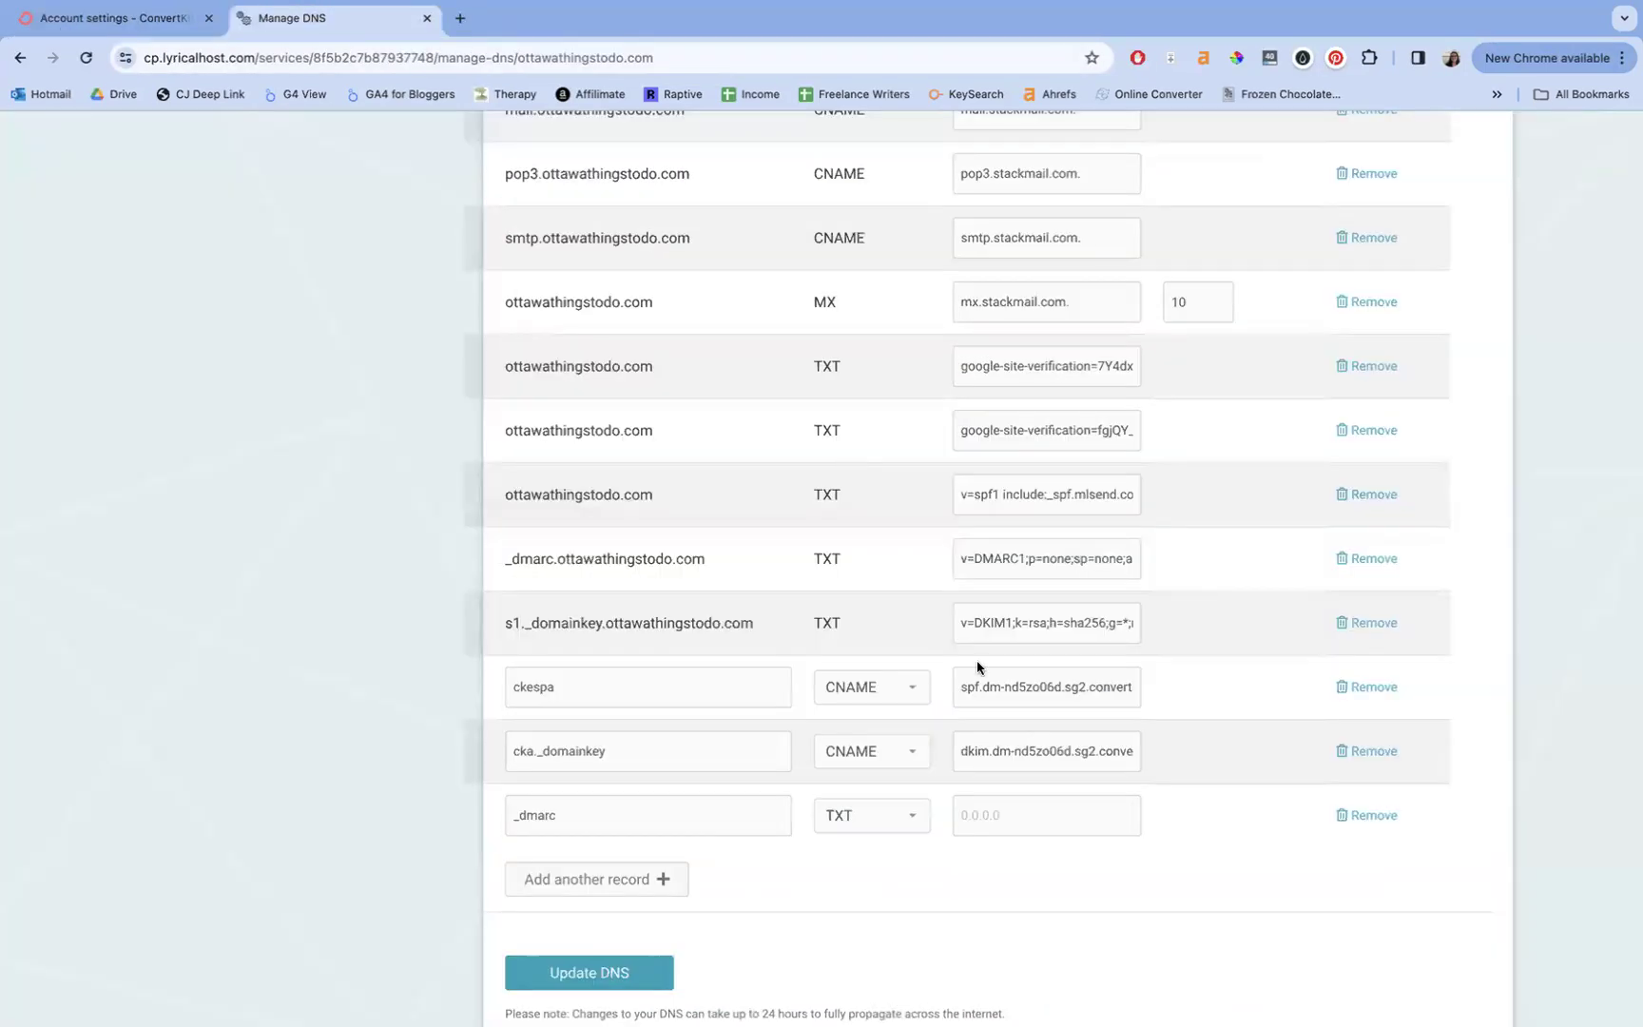
pyautogui.click(1000, 799)
pyautogui.hotkey('ctrl', 'v')
pyautogui.click(446, 701)
pyautogui.scroll(-2, 744, 730)
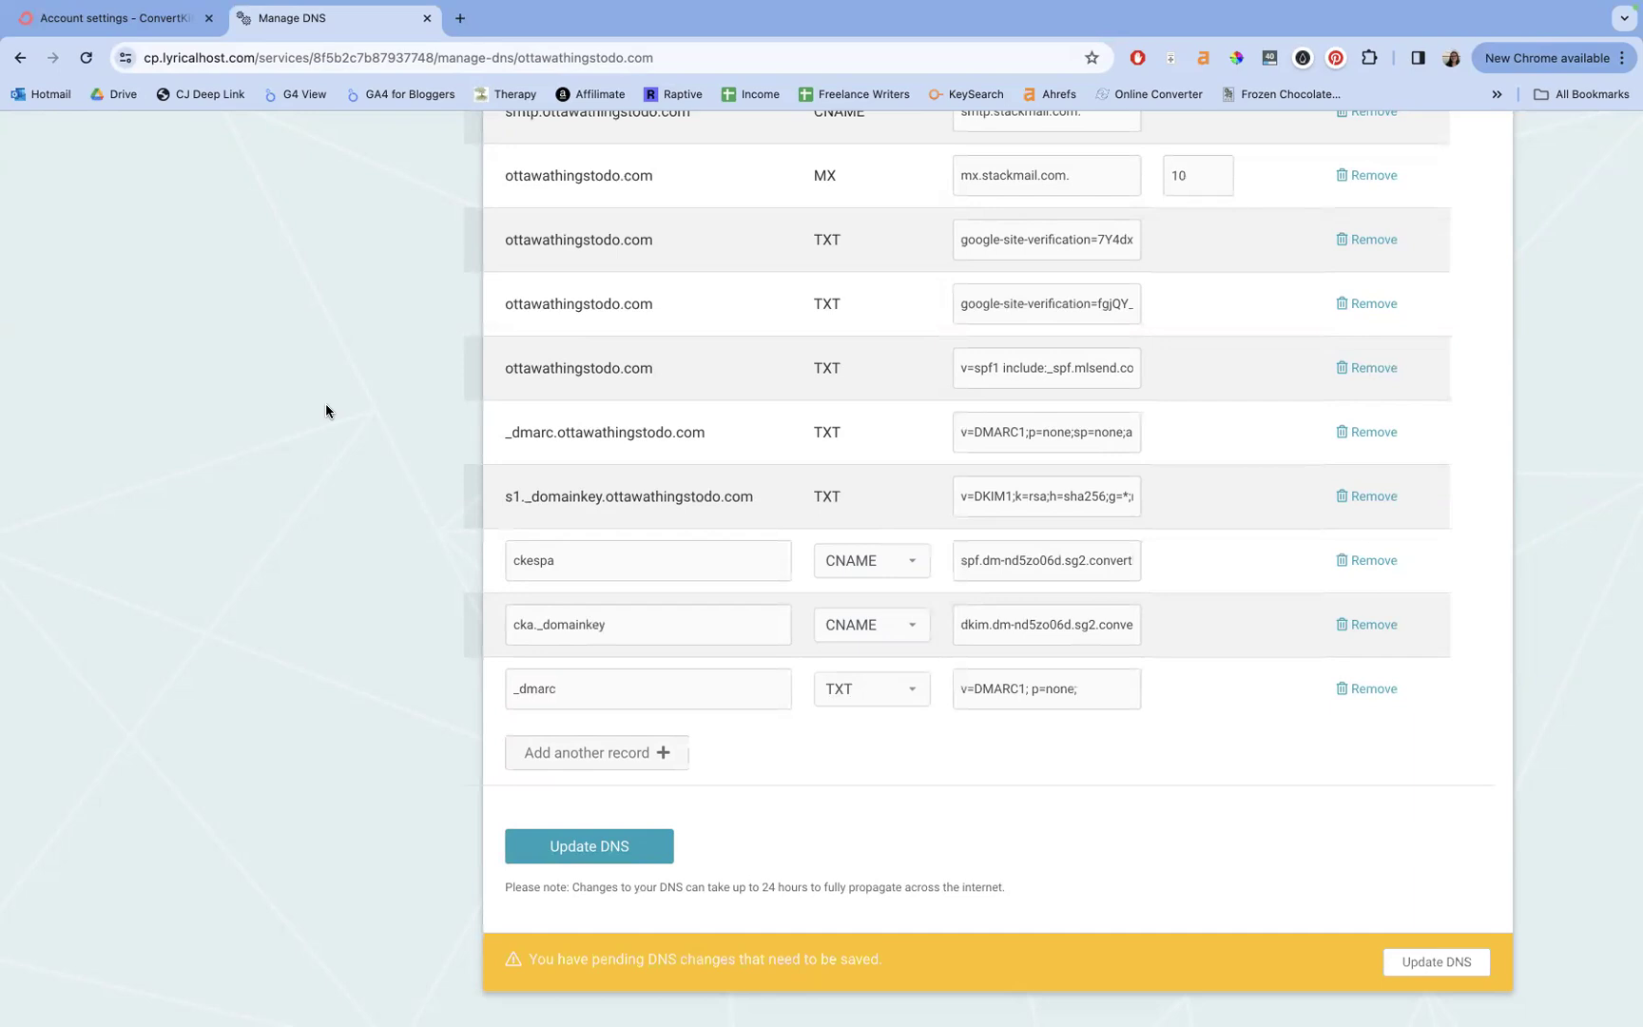
# - Run Validate on ottawathingstodo.com's DNS records in ConvertKit and watch the validating status
pyautogui.click(131, 21)
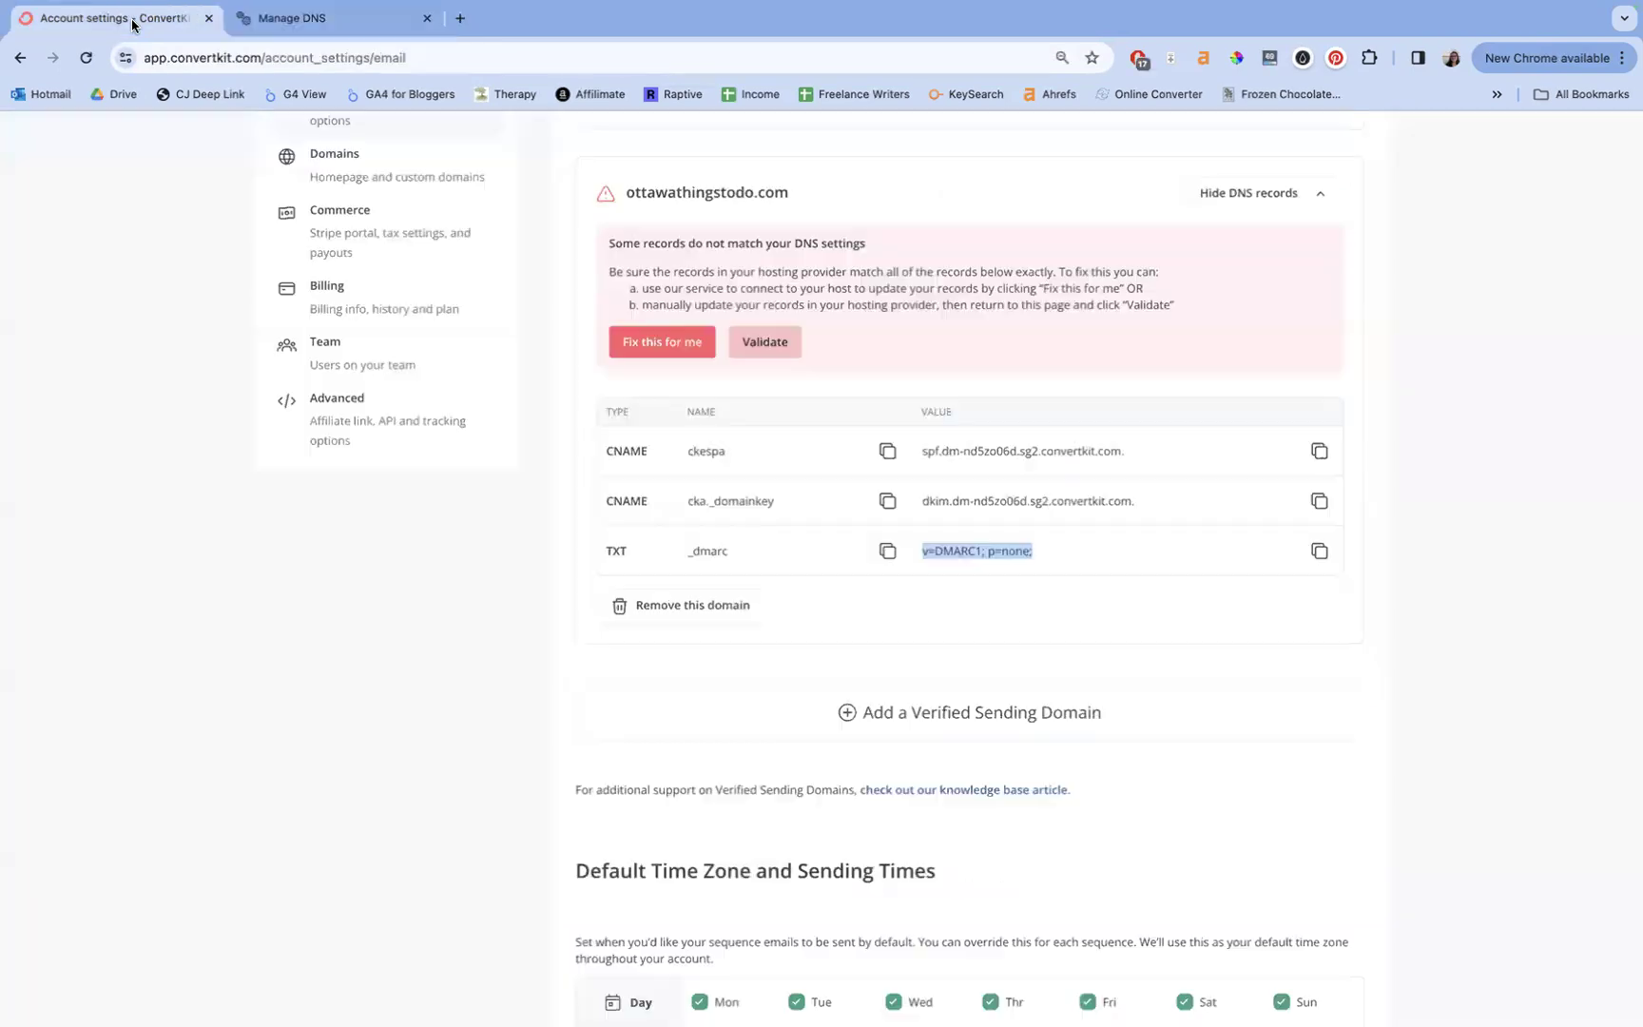
pyautogui.click(852, 627)
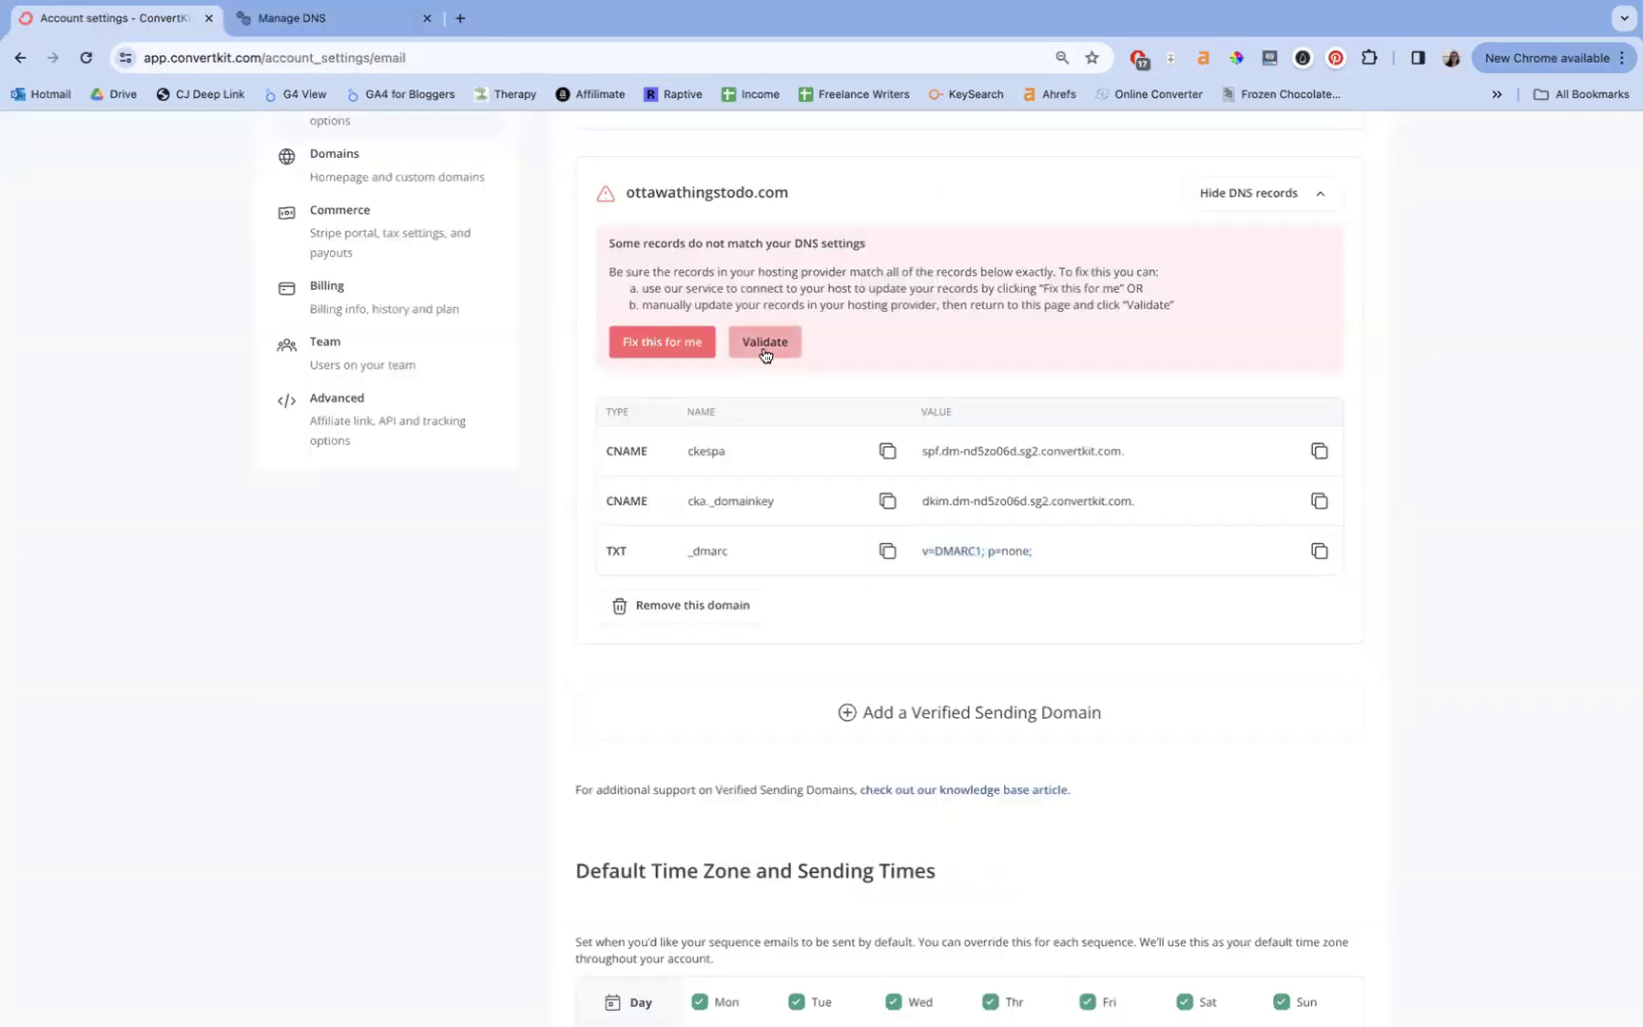
pyautogui.click(778, 371)
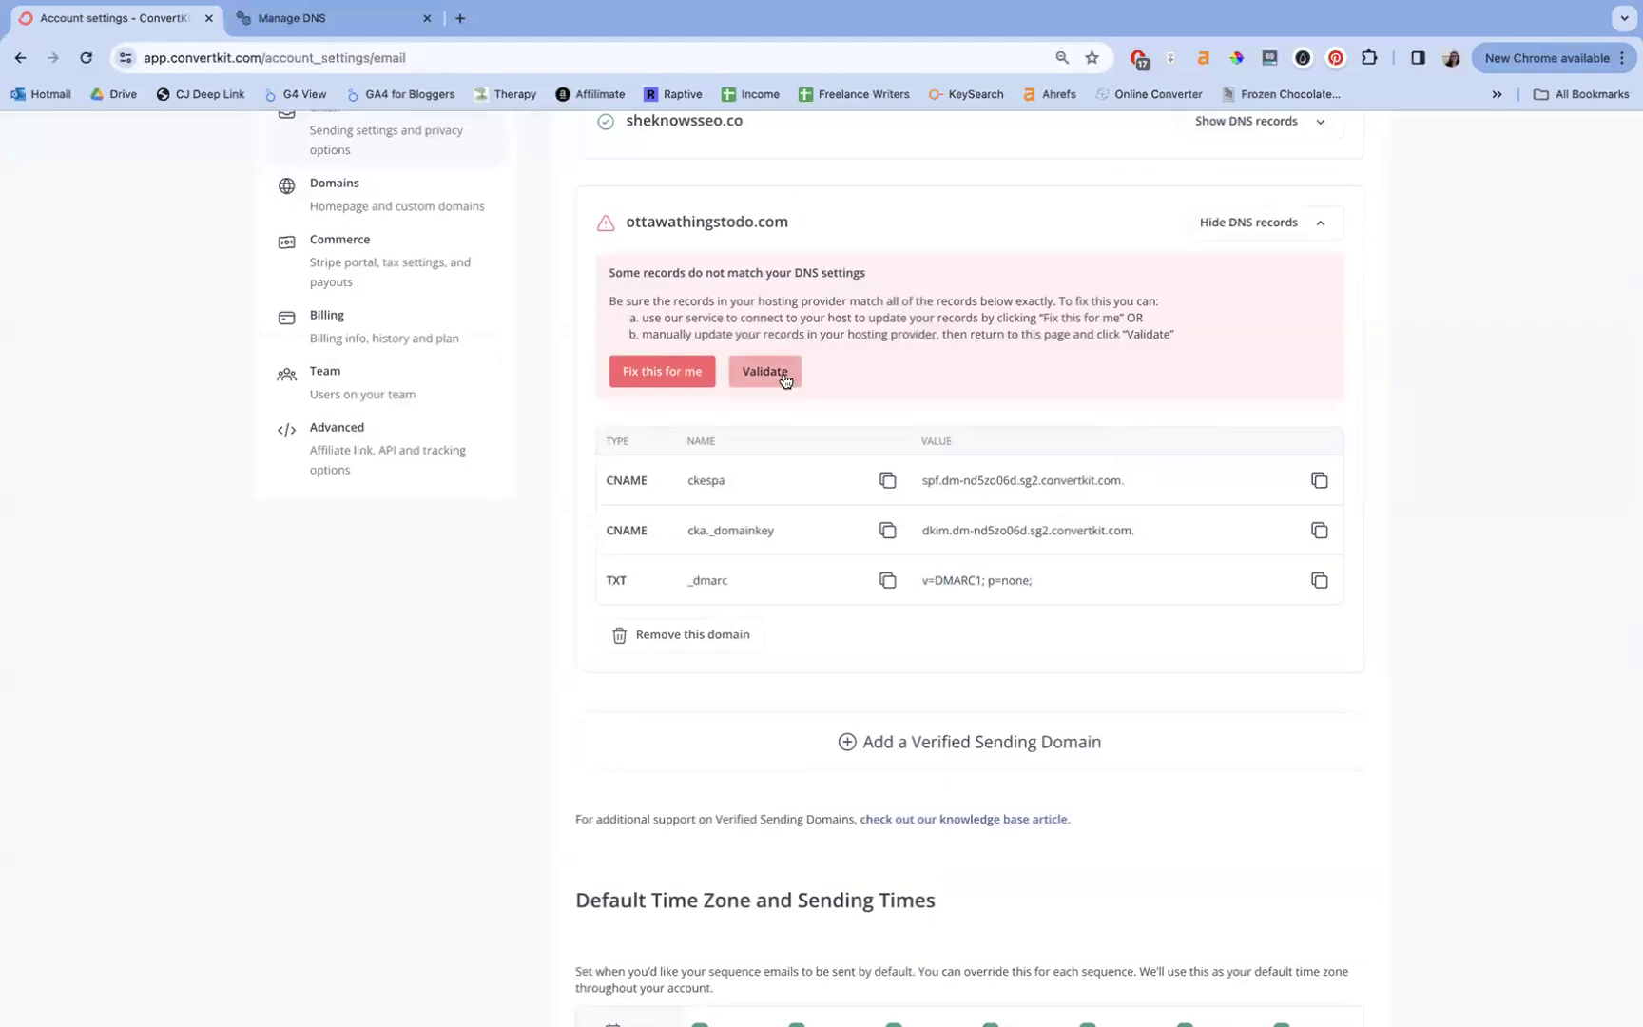
pyautogui.moveTo(608, 365); pyautogui.dragTo(831, 366)
pyautogui.click(849, 369)
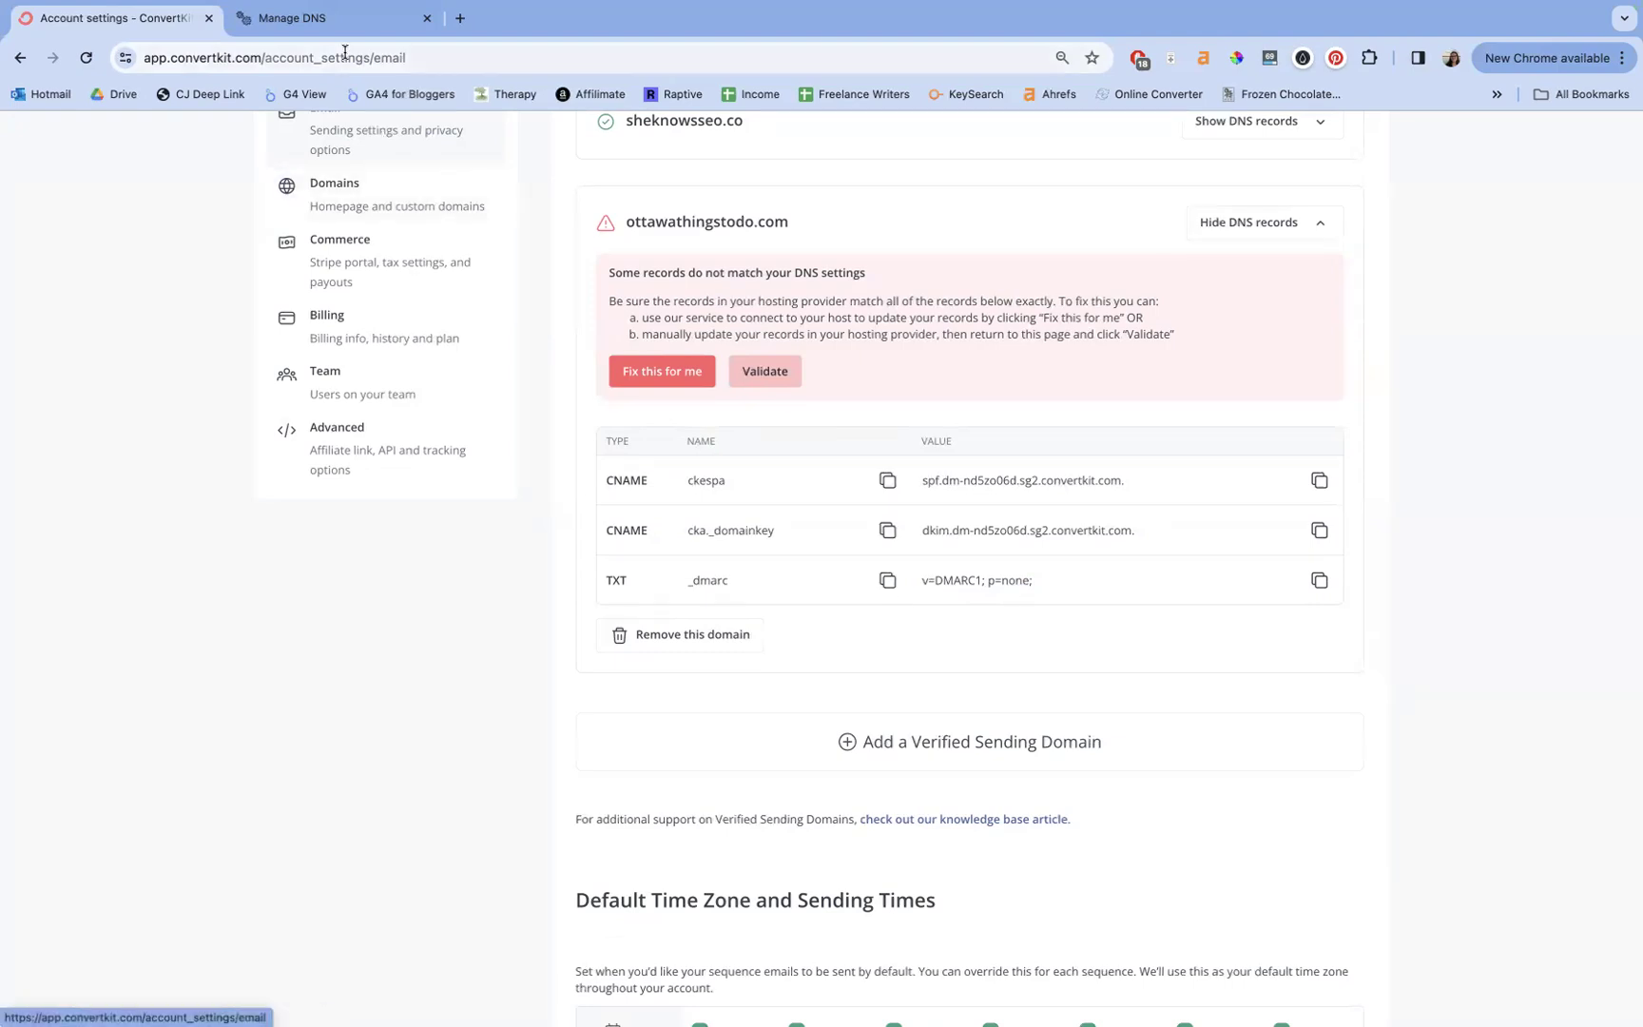
# - On Manage DNS, inspect the existing s1._domainkey, _dmarc and SPF TXT values
pyautogui.hotkey('ctrl', 'Tab')
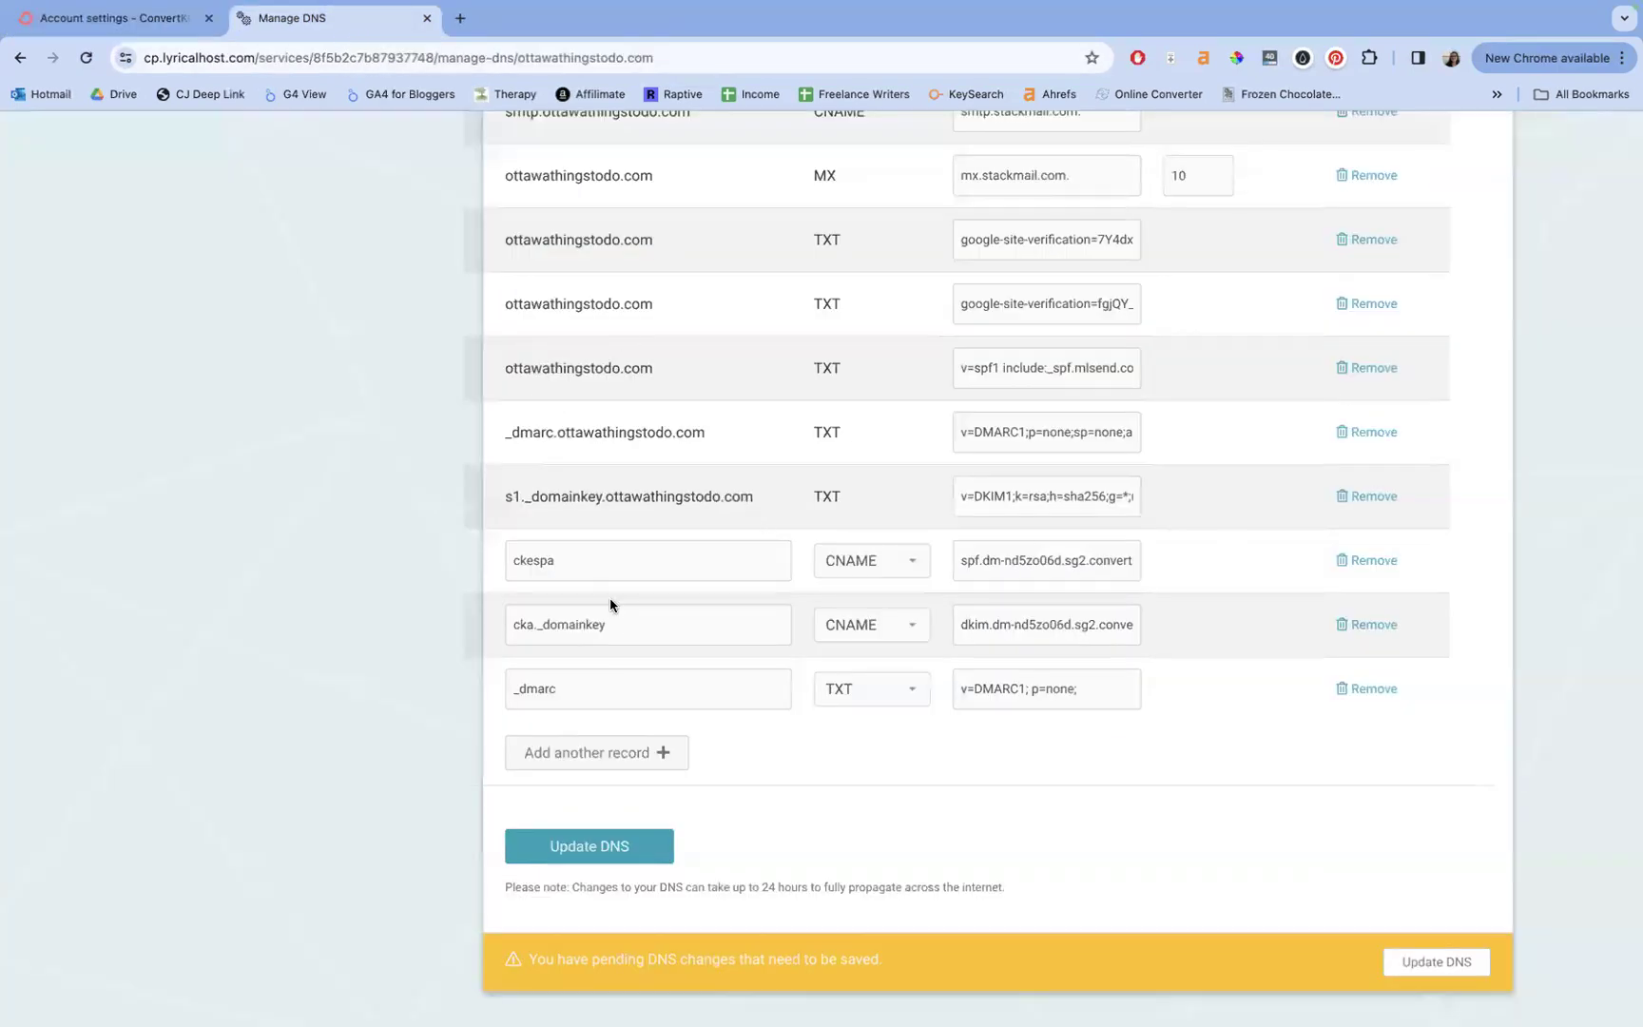
pyautogui.scroll(1, 941, 599)
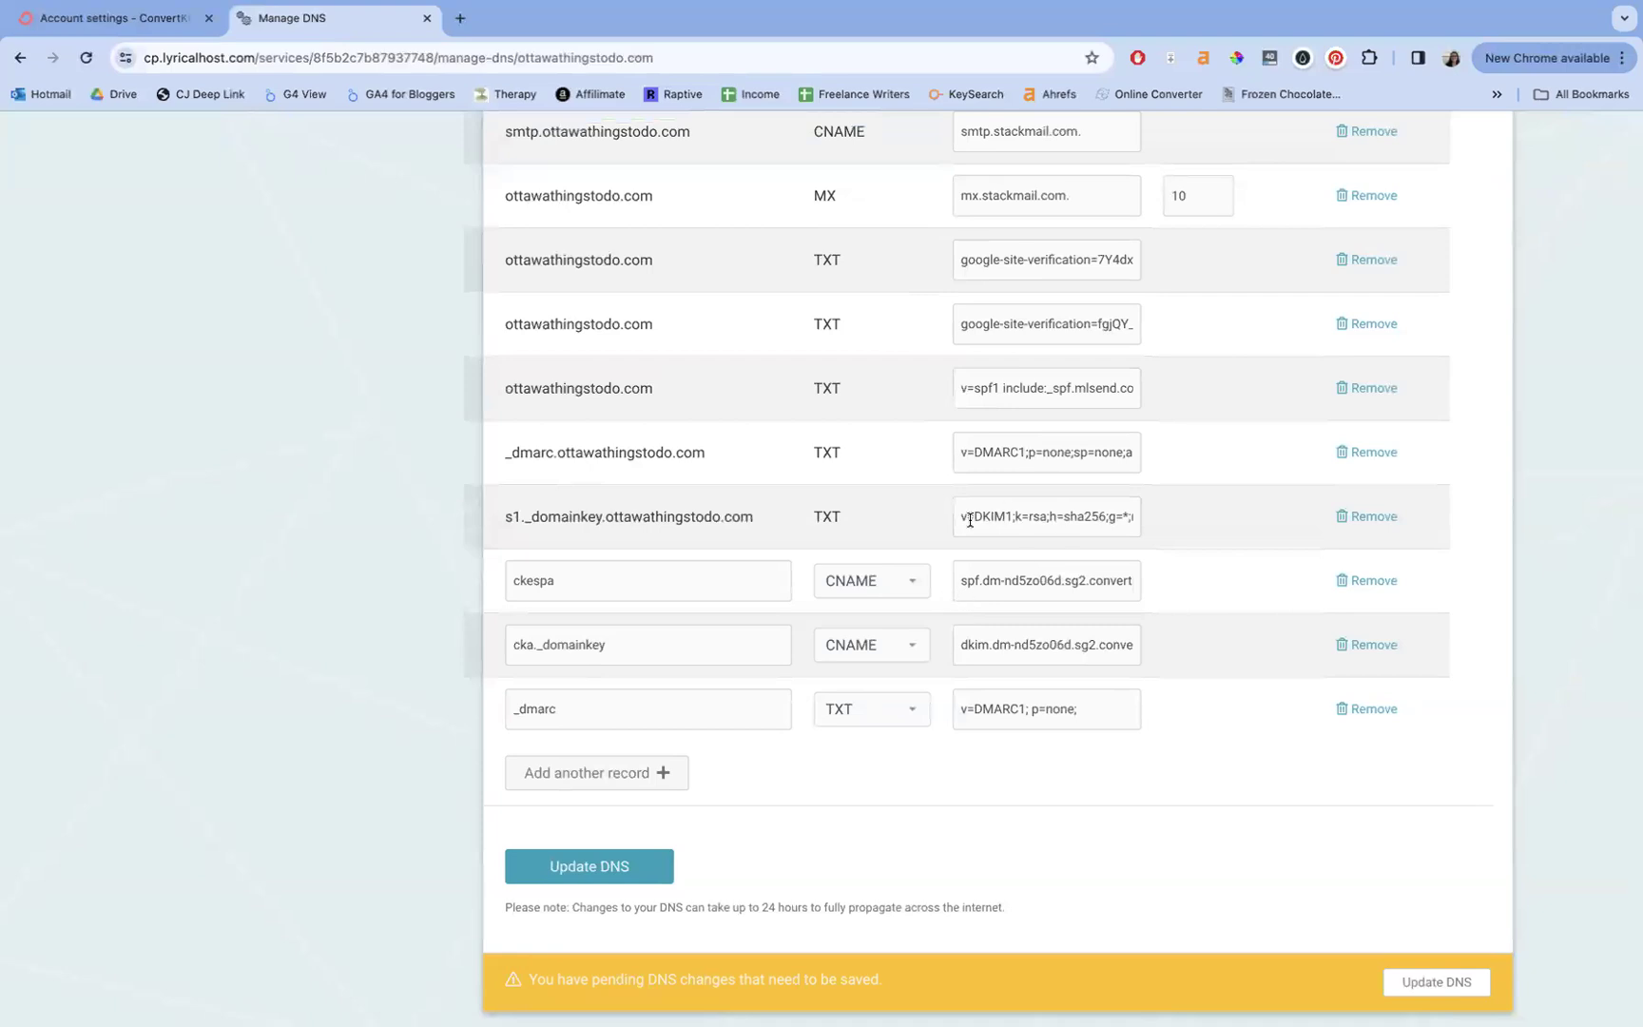
pyautogui.moveTo(965, 520); pyautogui.dragTo(1131, 516)
pyautogui.moveTo(1008, 455); pyautogui.dragTo(1174, 453)
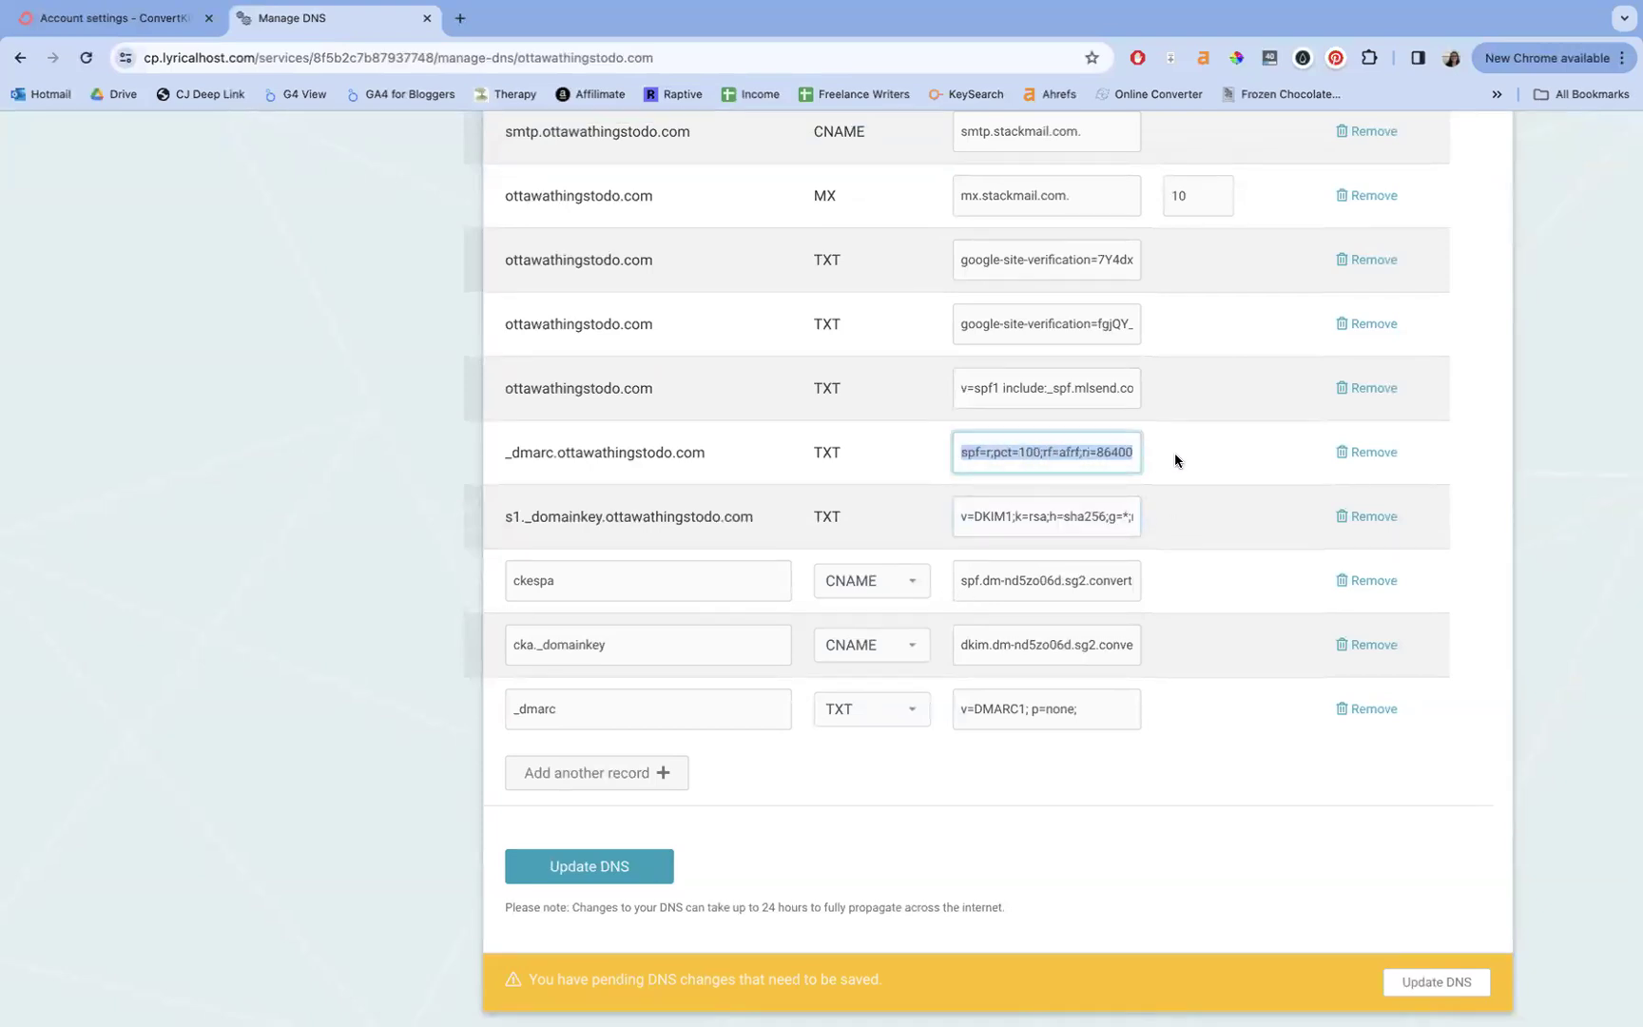
pyautogui.click(1048, 450)
pyautogui.click(1132, 388)
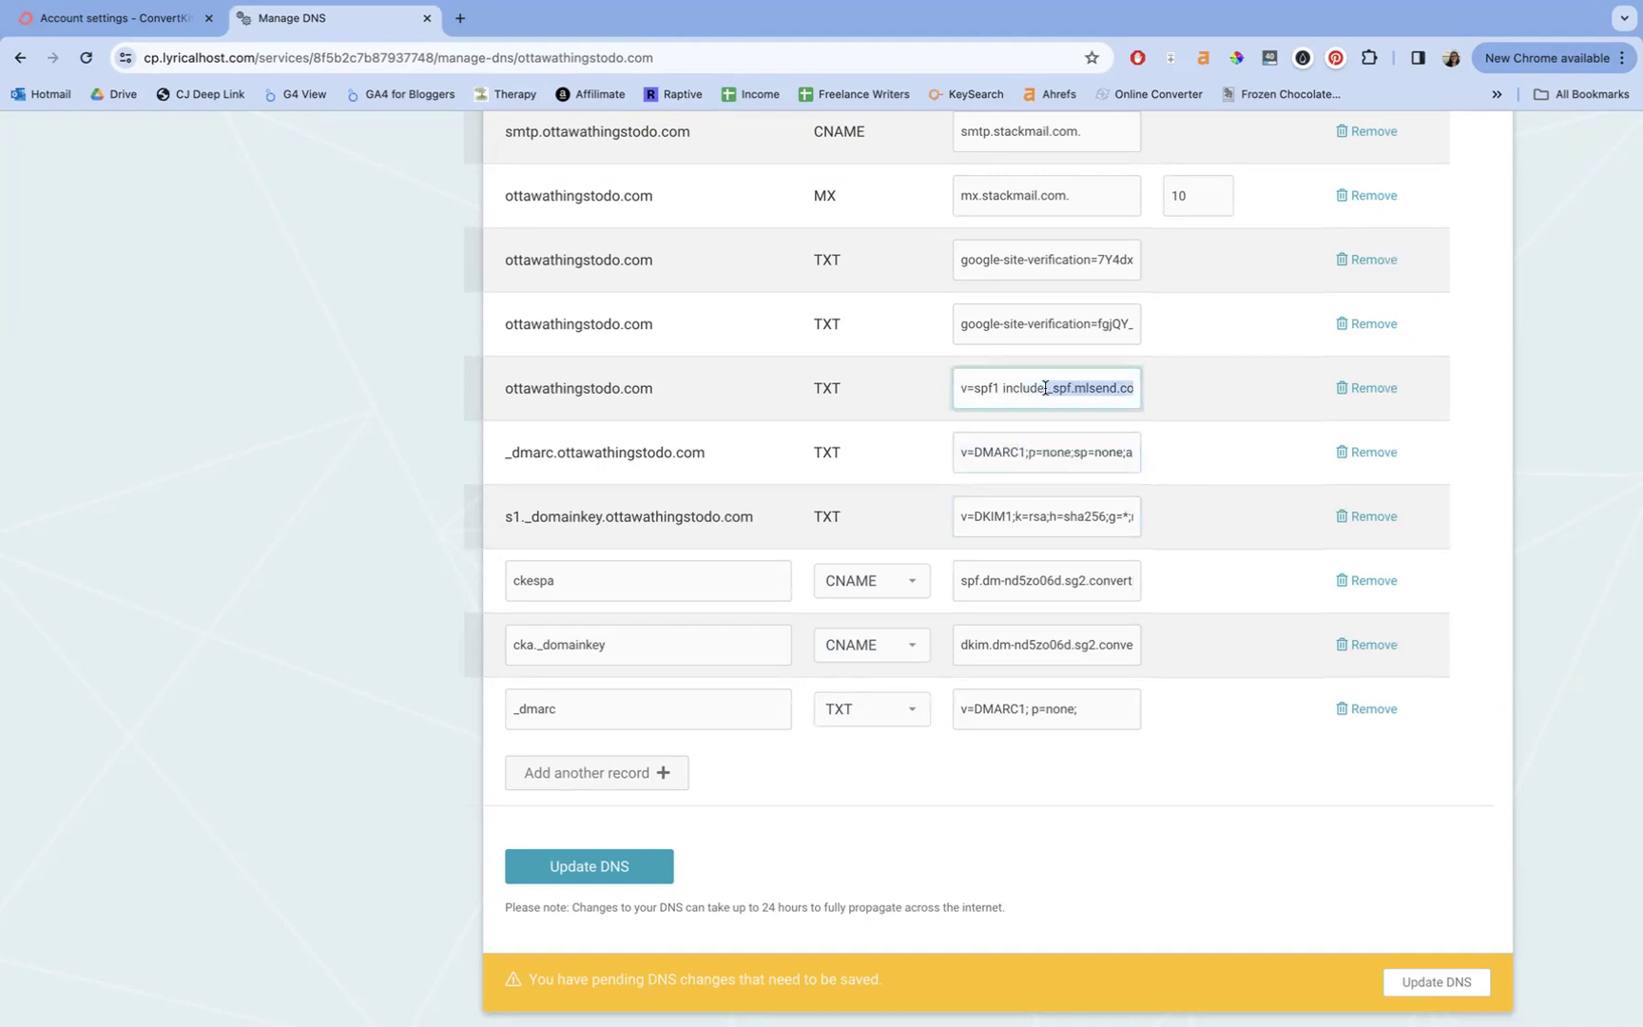
pyautogui.click(1009, 388)
pyautogui.moveTo(1131, 388)
pyautogui.mouseDown()
pyautogui.moveTo(1046, 387)
pyautogui.moveTo(1144, 386)
pyautogui.mouseUp()
pyautogui.click(1106, 388)
pyautogui.scroll(-1, 1173, 480)
pyautogui.scroll(1, 1173, 480)
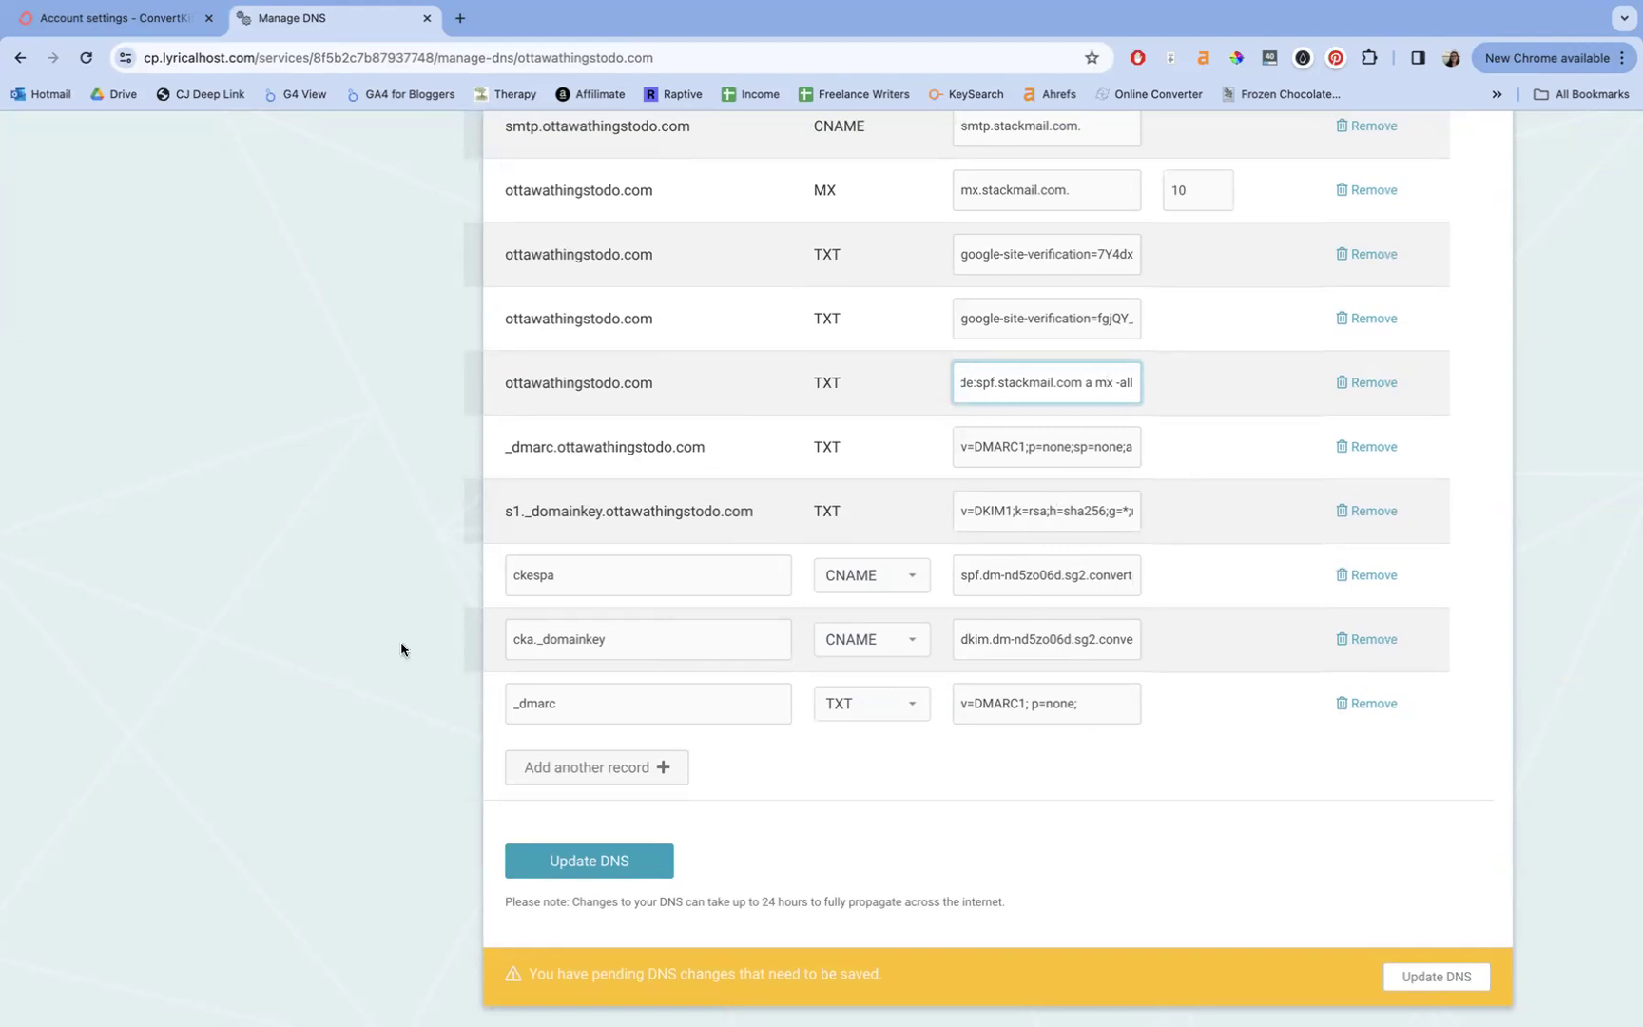
pyautogui.click(19, 57)
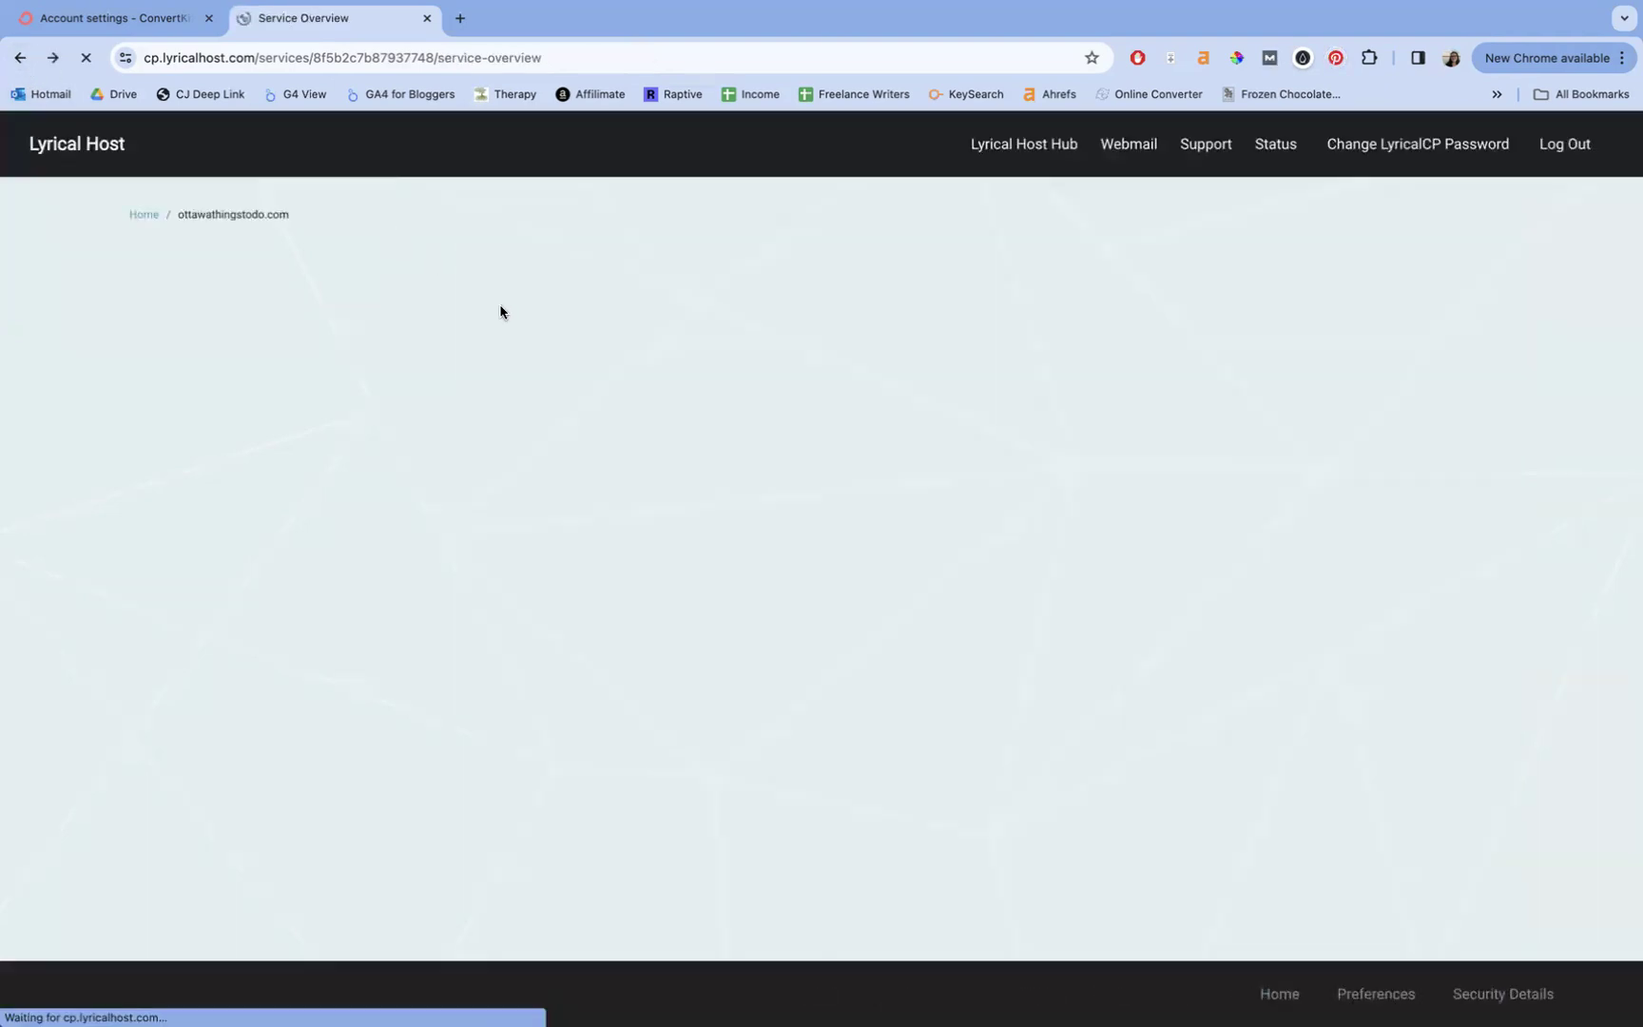
pyautogui.scroll(-10, 509, 314)
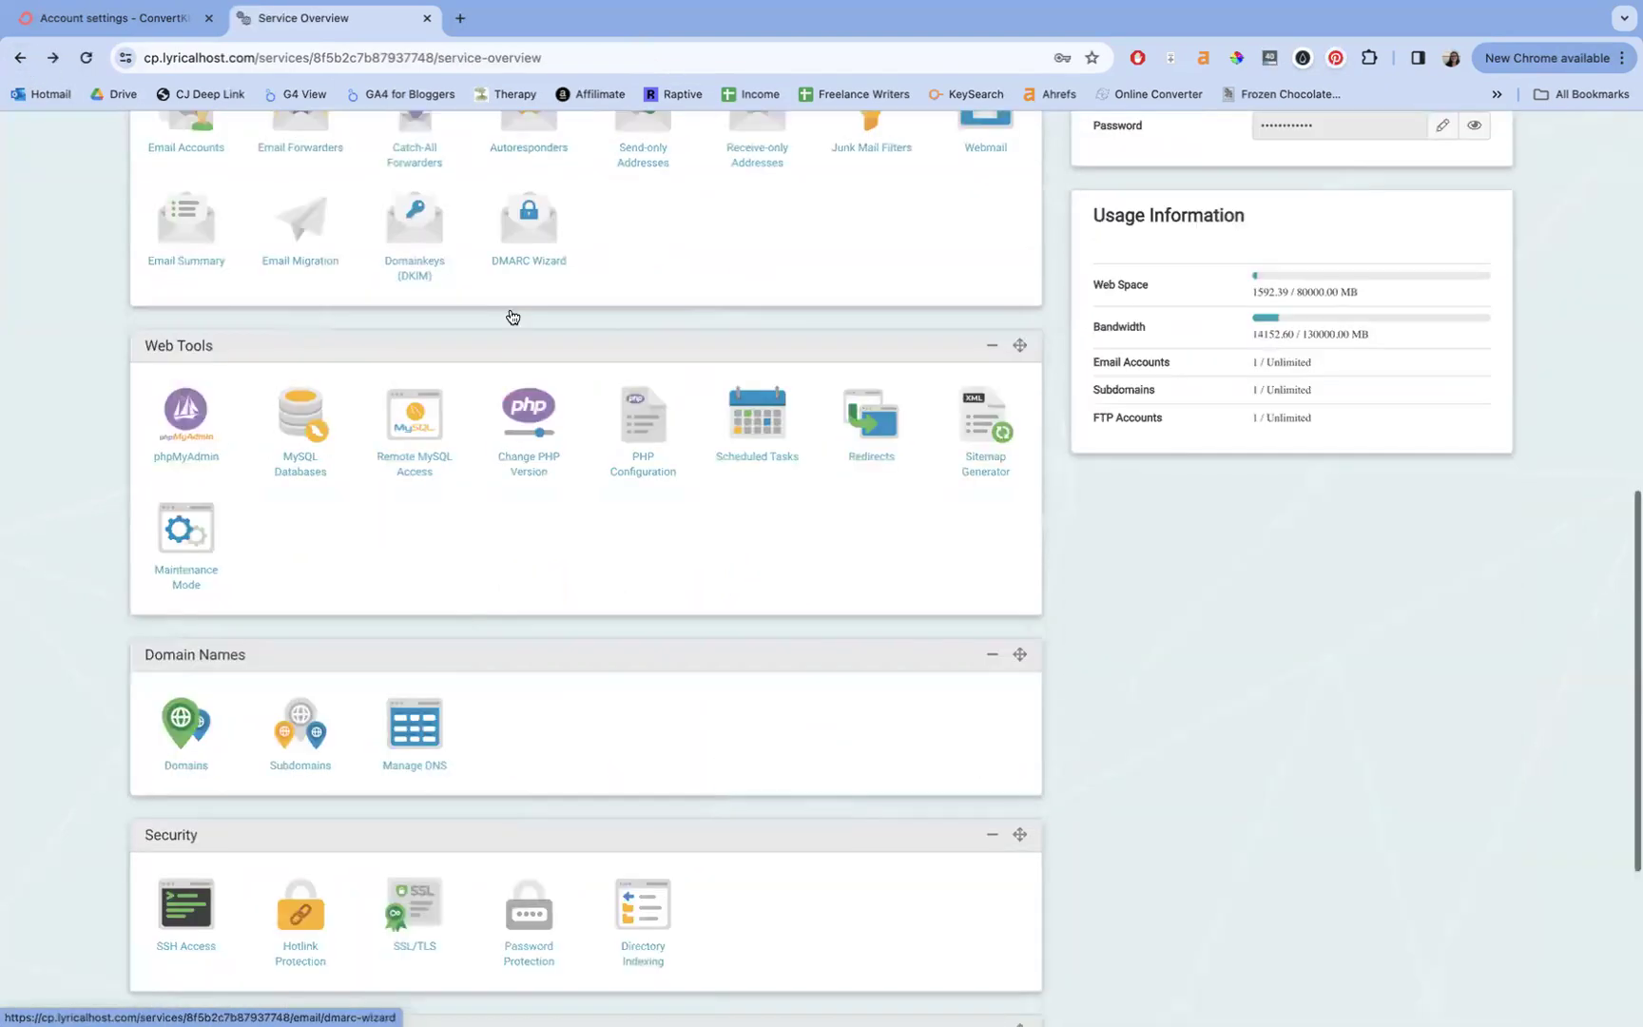
pyautogui.scroll(7, 509, 315)
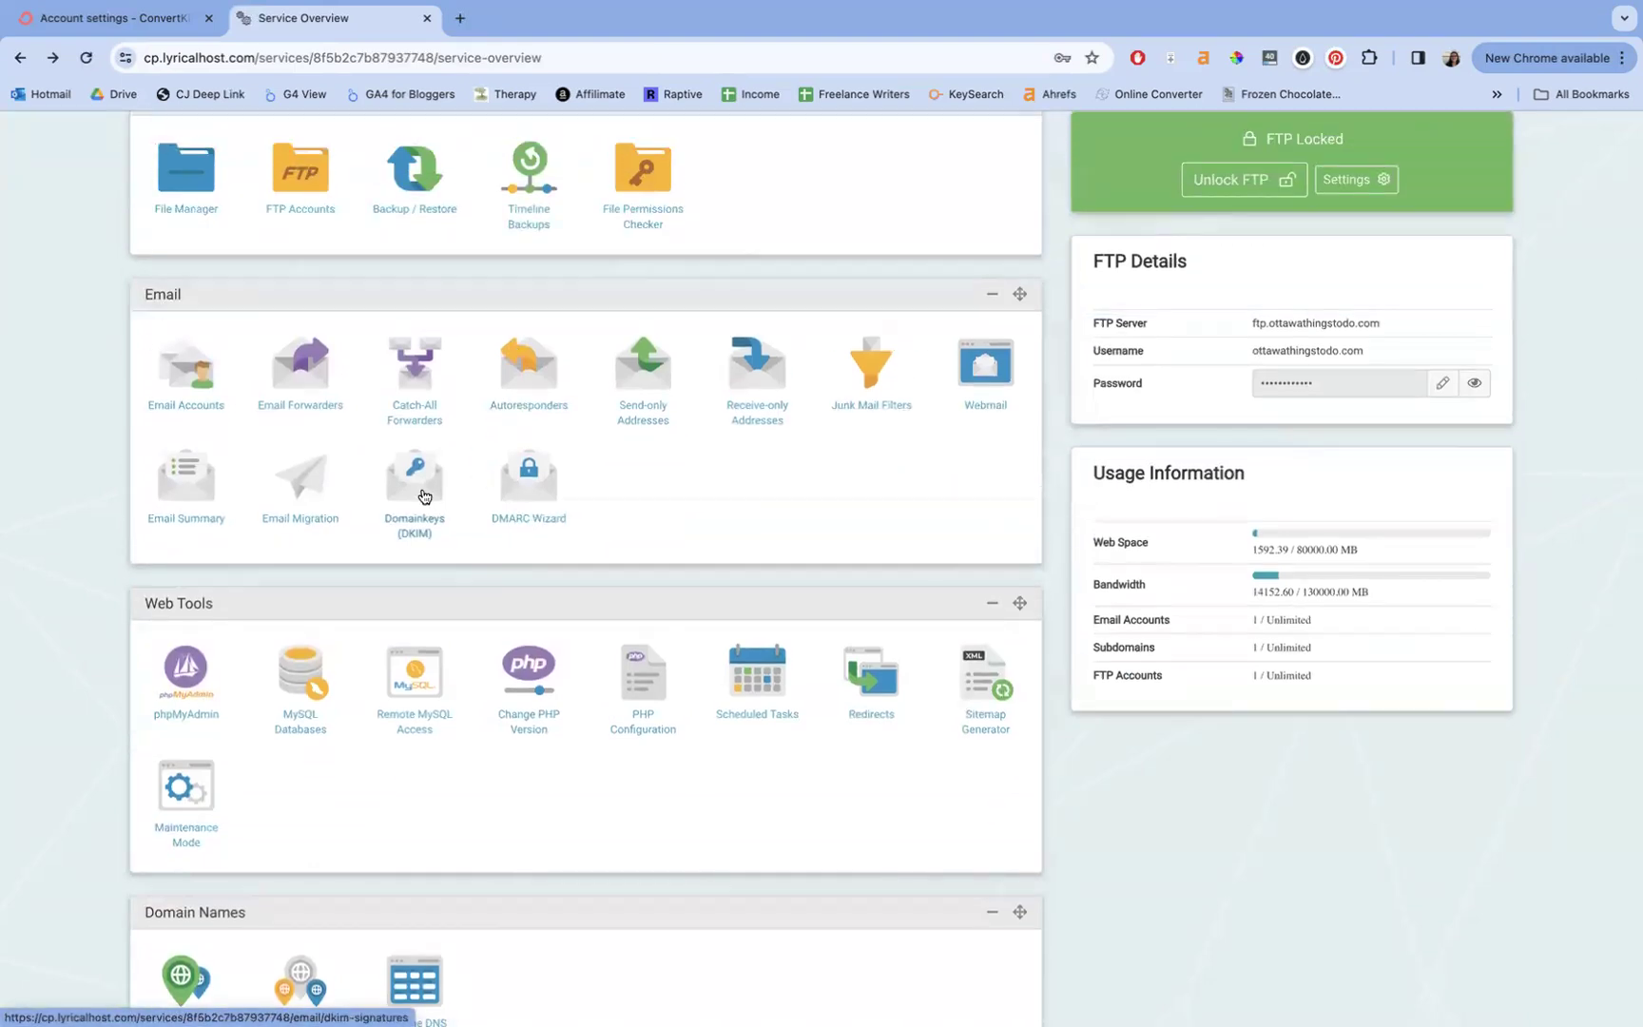
pyautogui.click(424, 489)
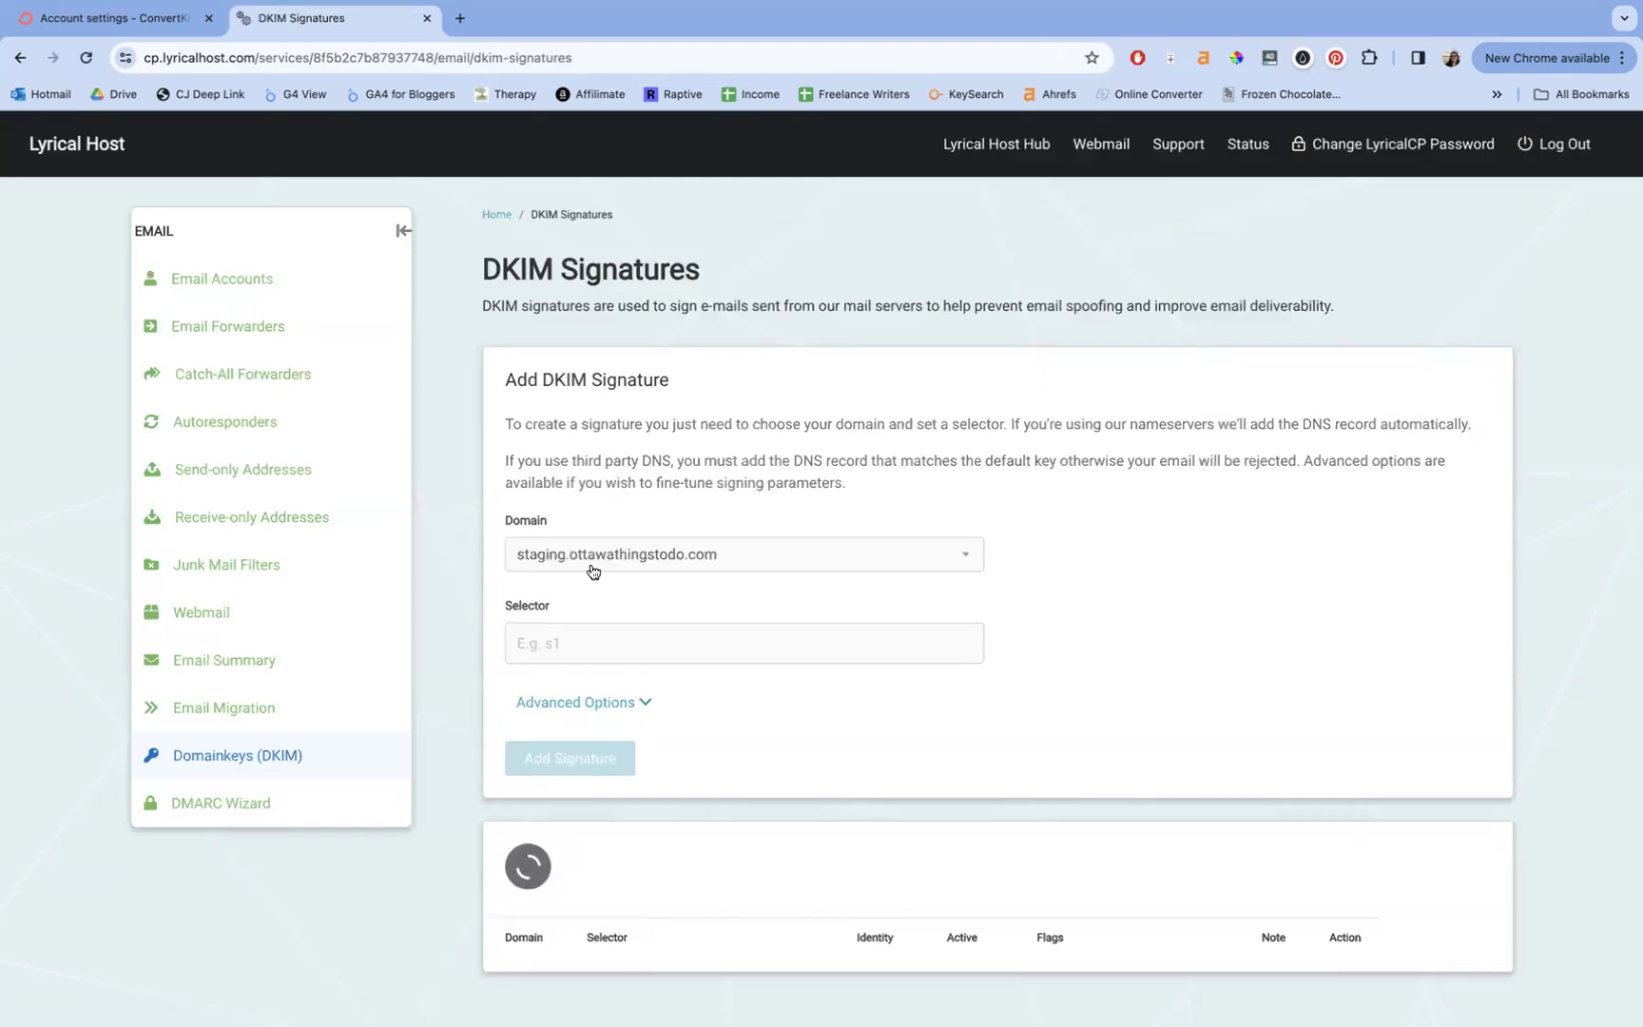
pyautogui.scroll(-1, 616, 494)
pyautogui.click(622, 466)
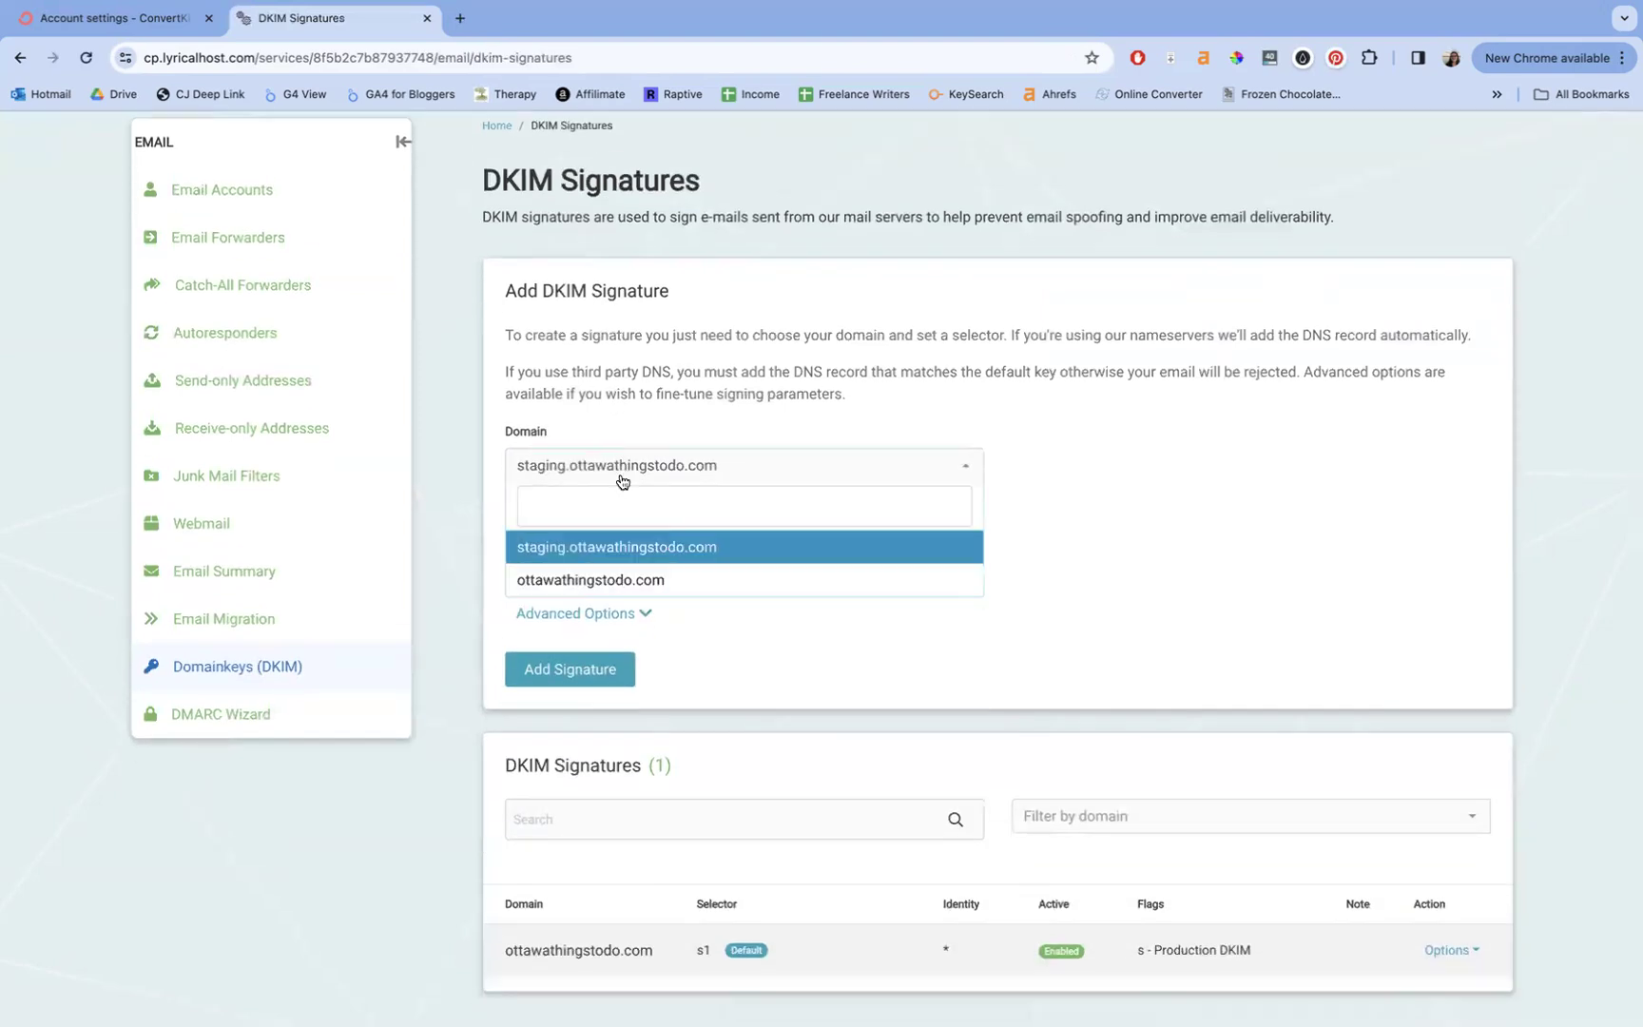
pyautogui.click(614, 580)
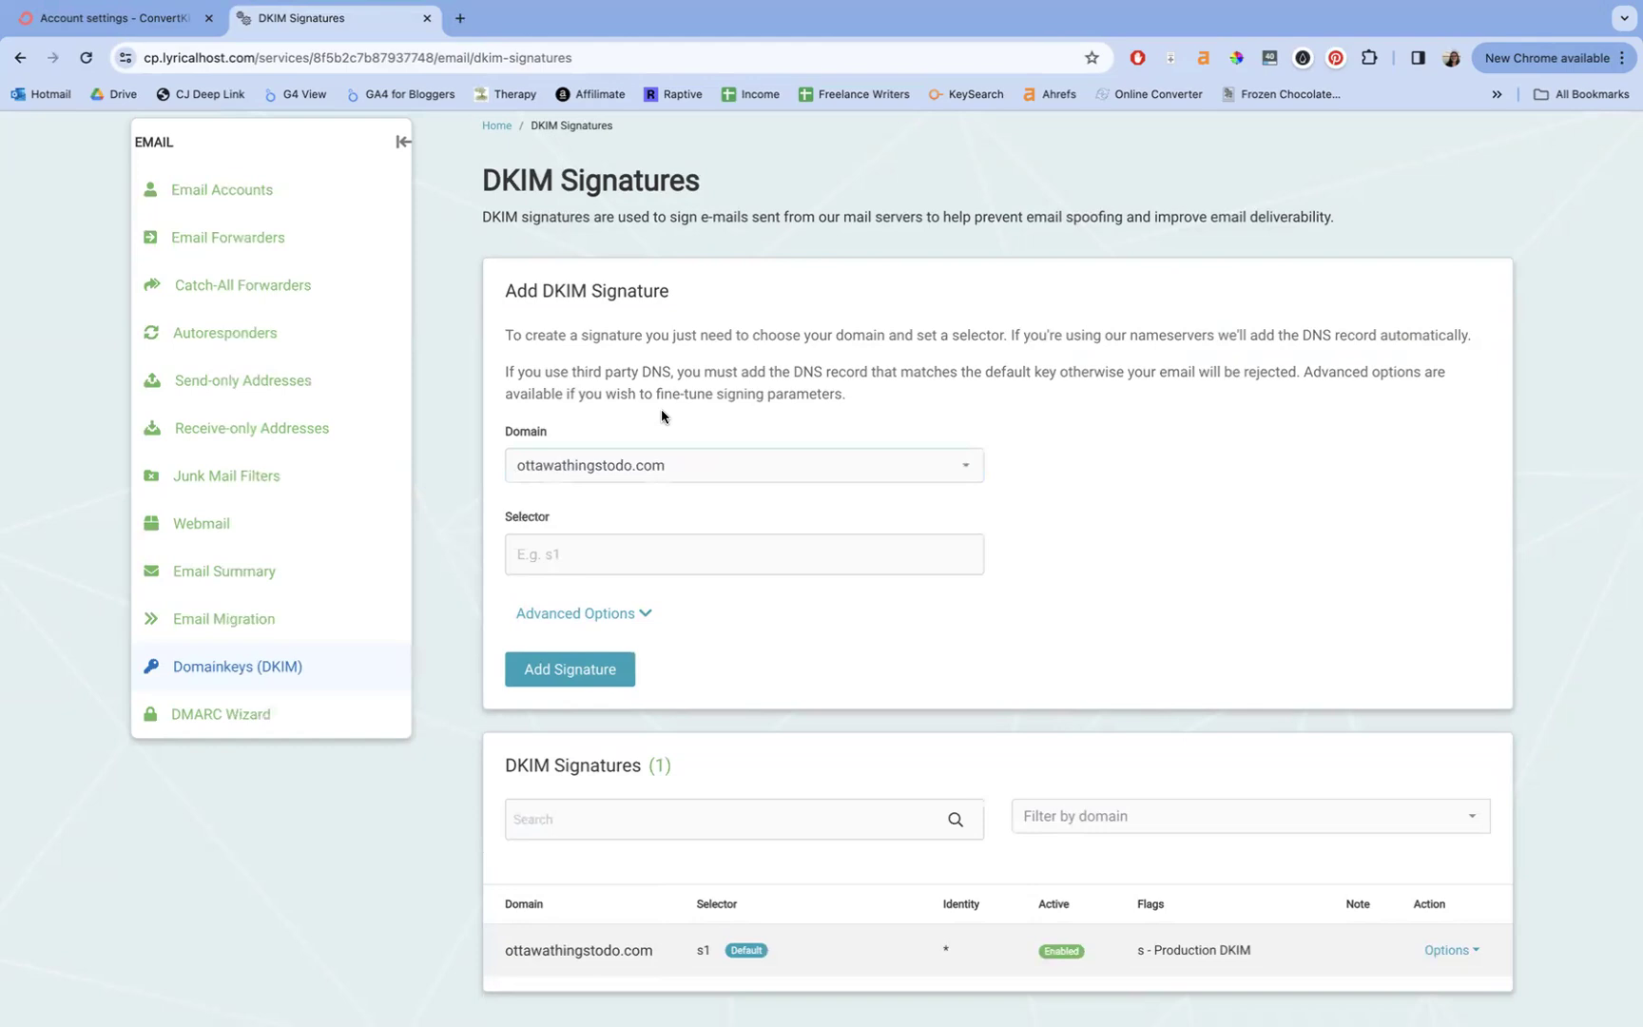
pyautogui.click(624, 567)
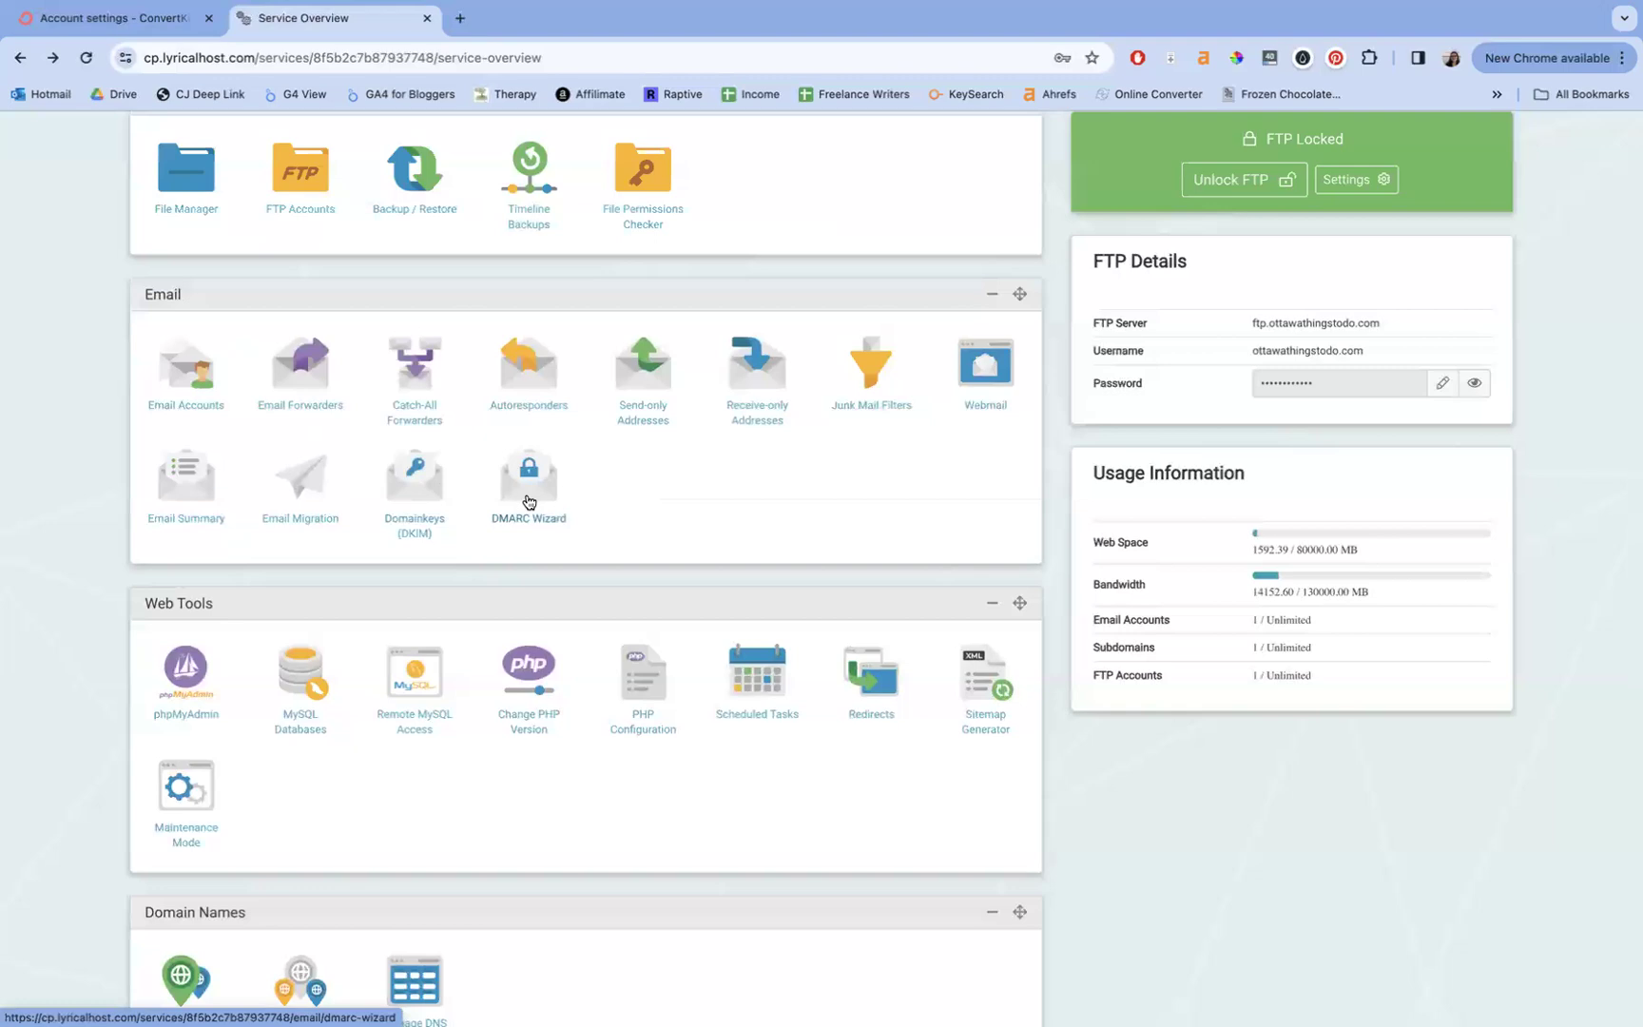
# - Open the DMARC Wizard for ottawathingstodo.com, keep policy None, and expand Advanced Options
pyautogui.click(528, 494)
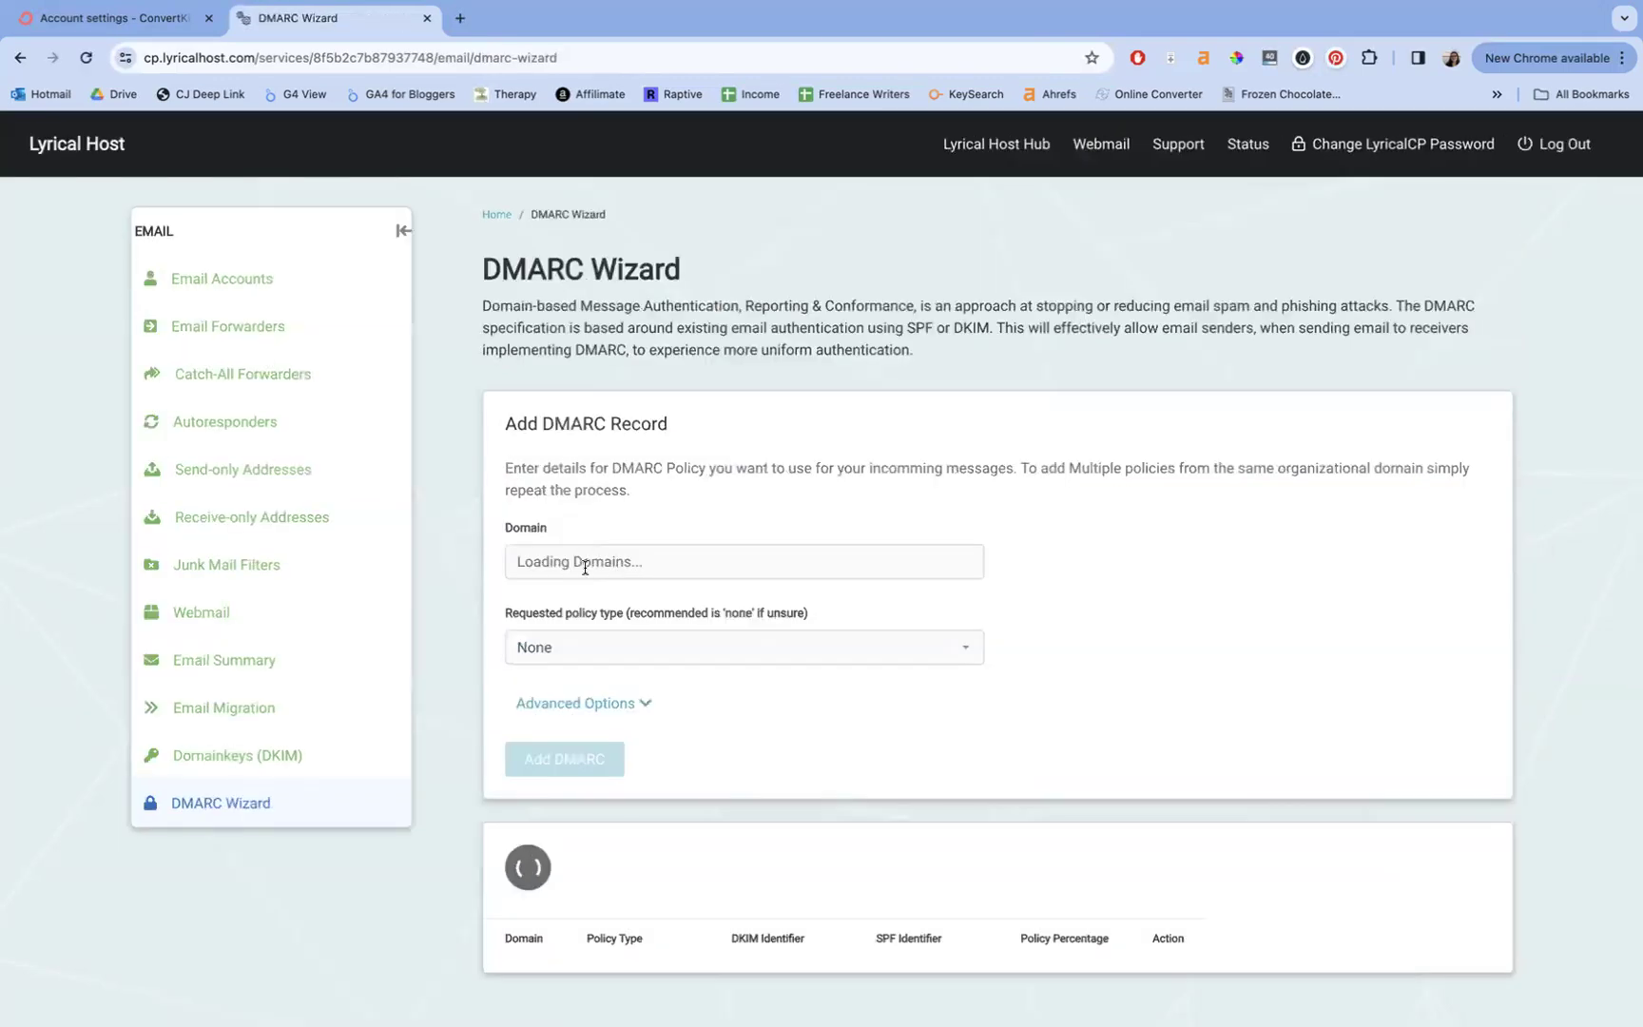
pyautogui.click(587, 563)
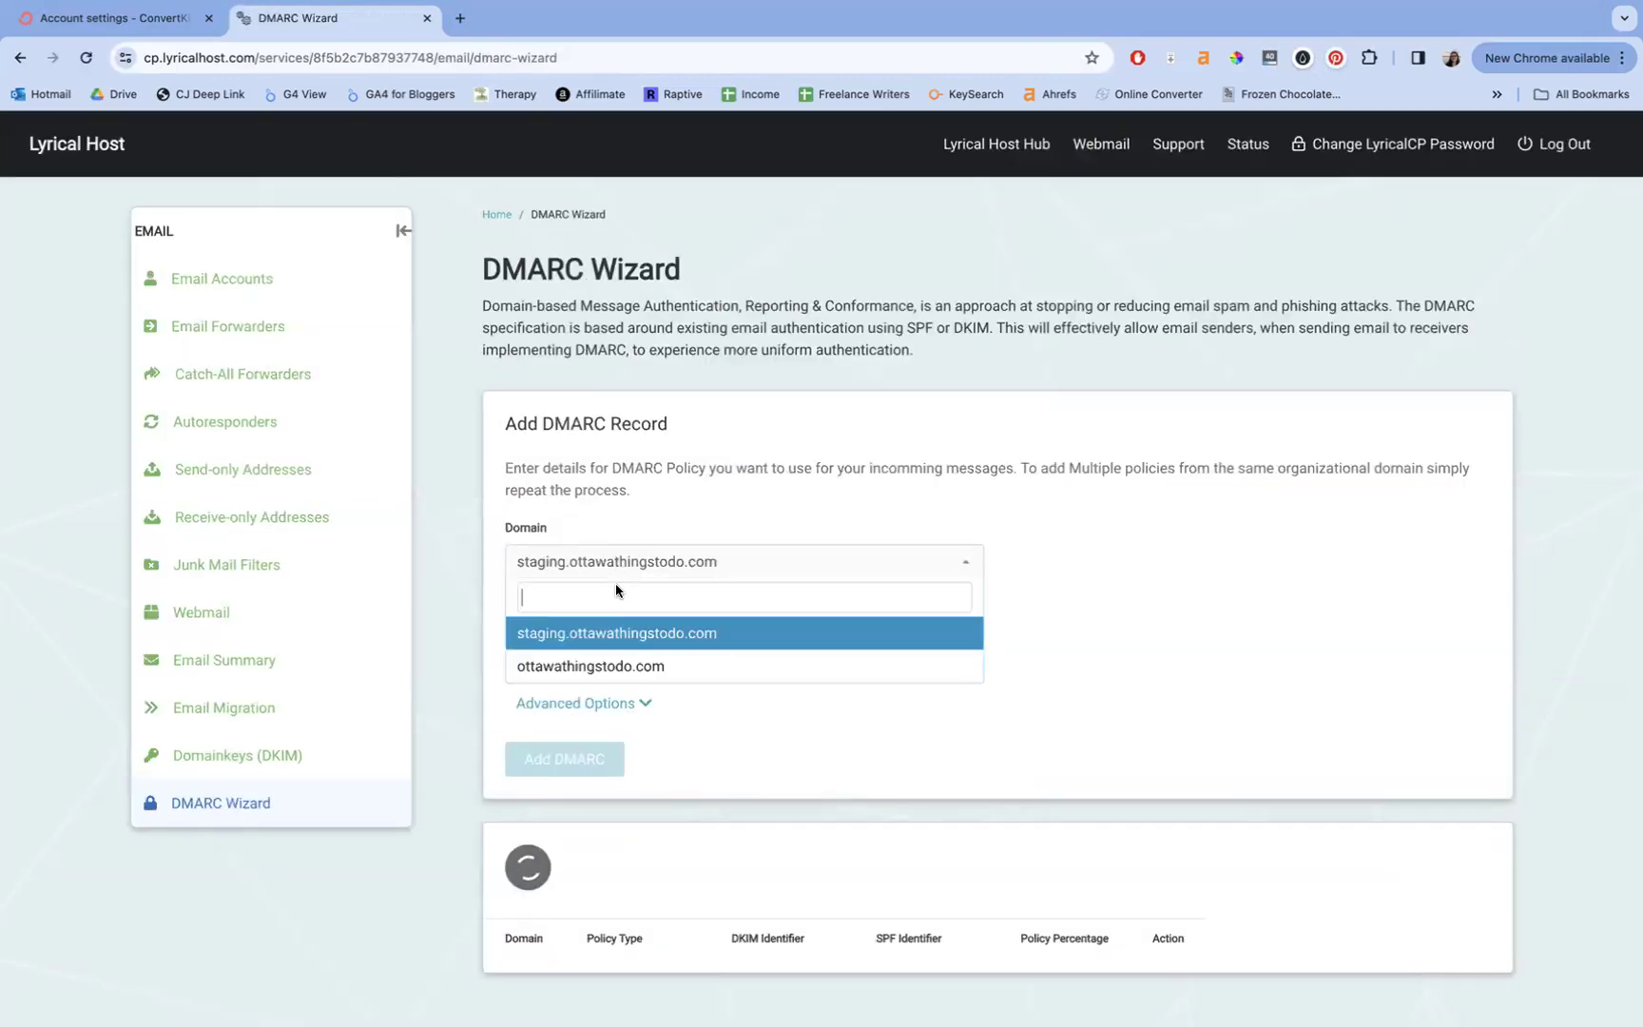
pyautogui.click(602, 666)
pyautogui.click(599, 645)
pyautogui.click(801, 625)
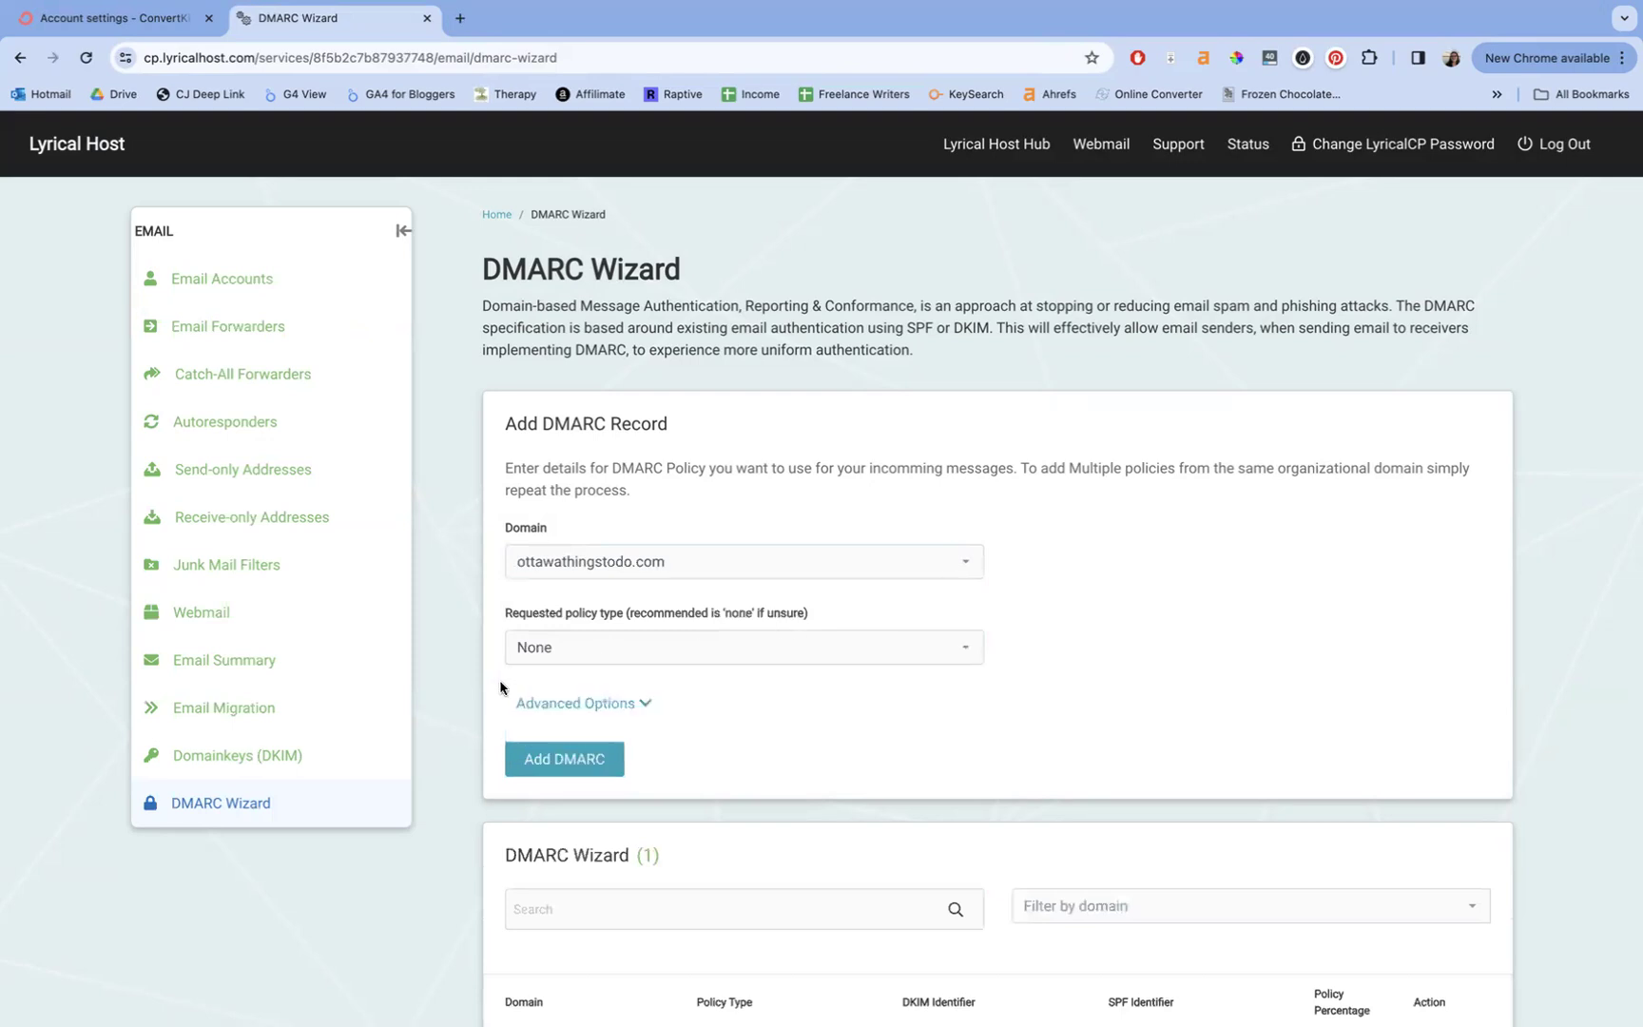
pyautogui.click(650, 703)
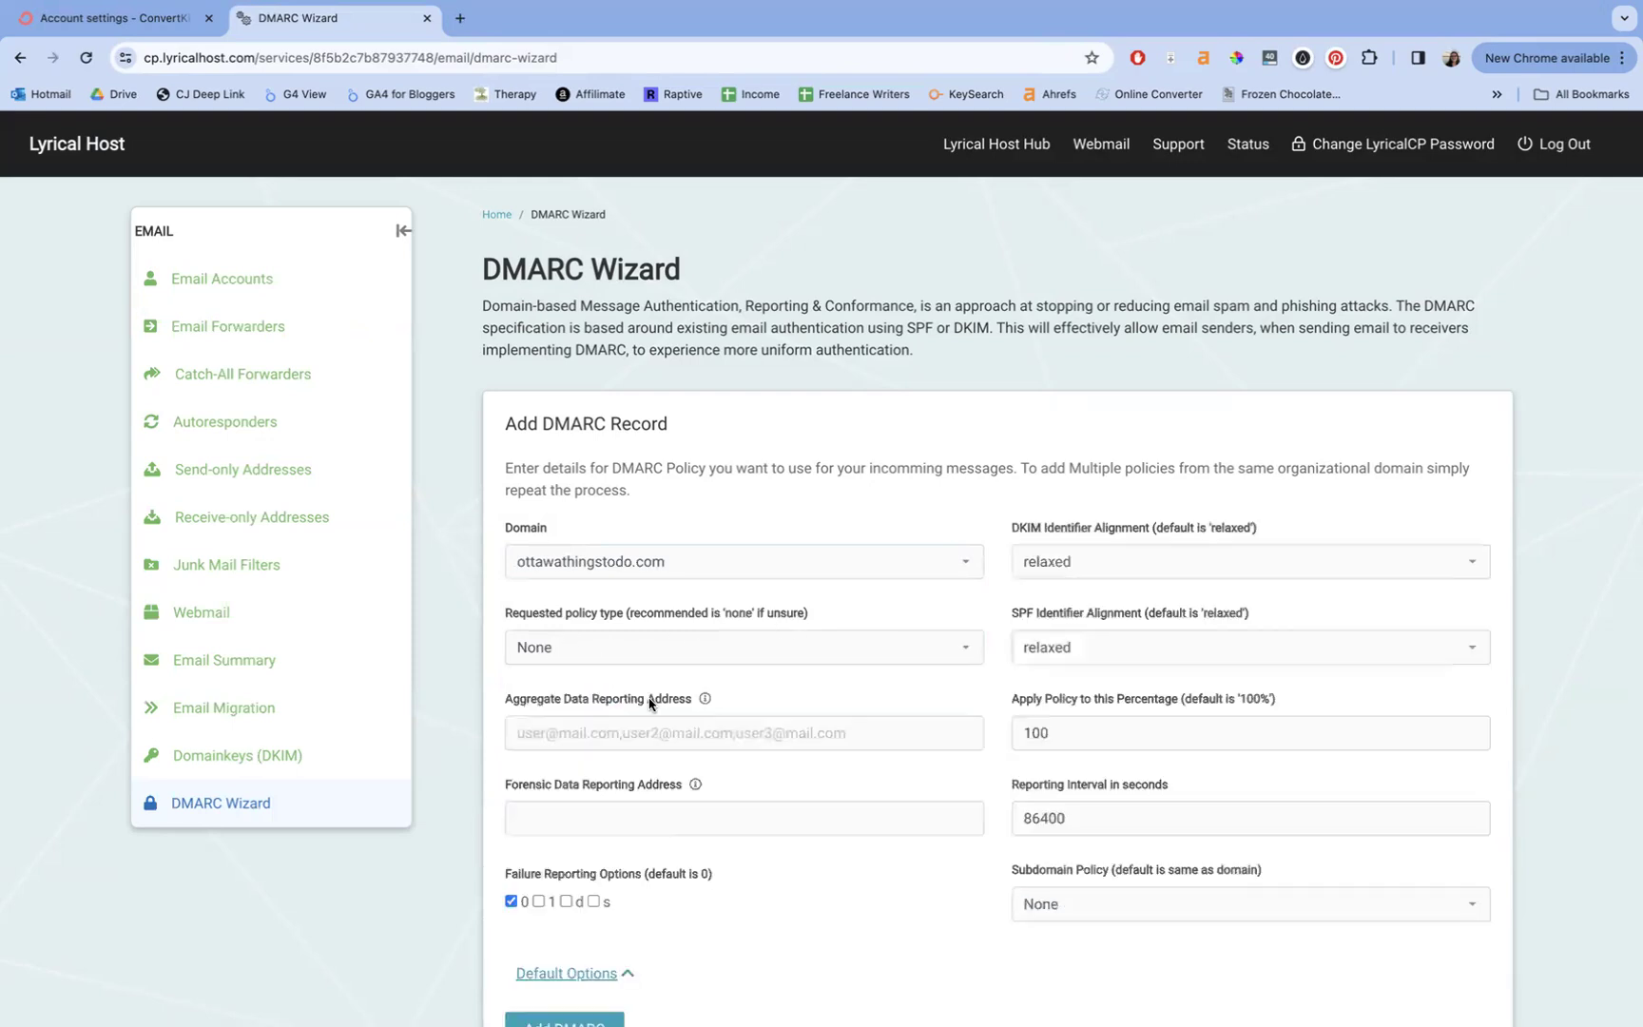
pyautogui.scroll(-5, 618, 951)
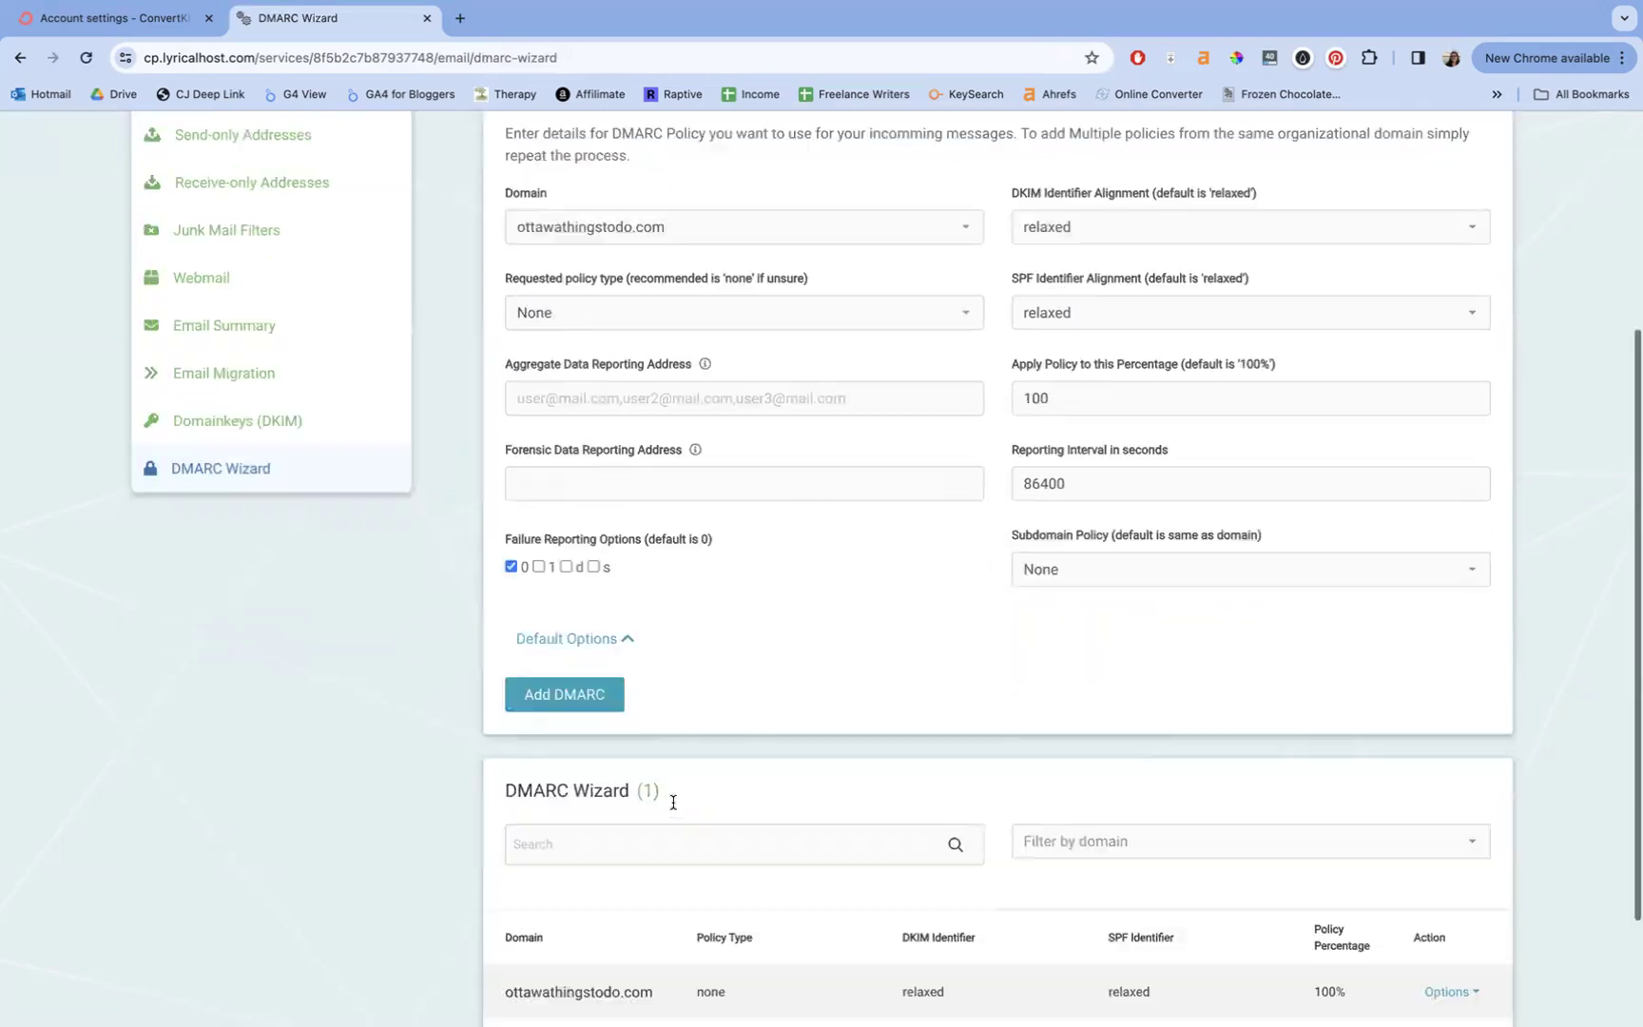
pyautogui.scroll(-2, 673, 801)
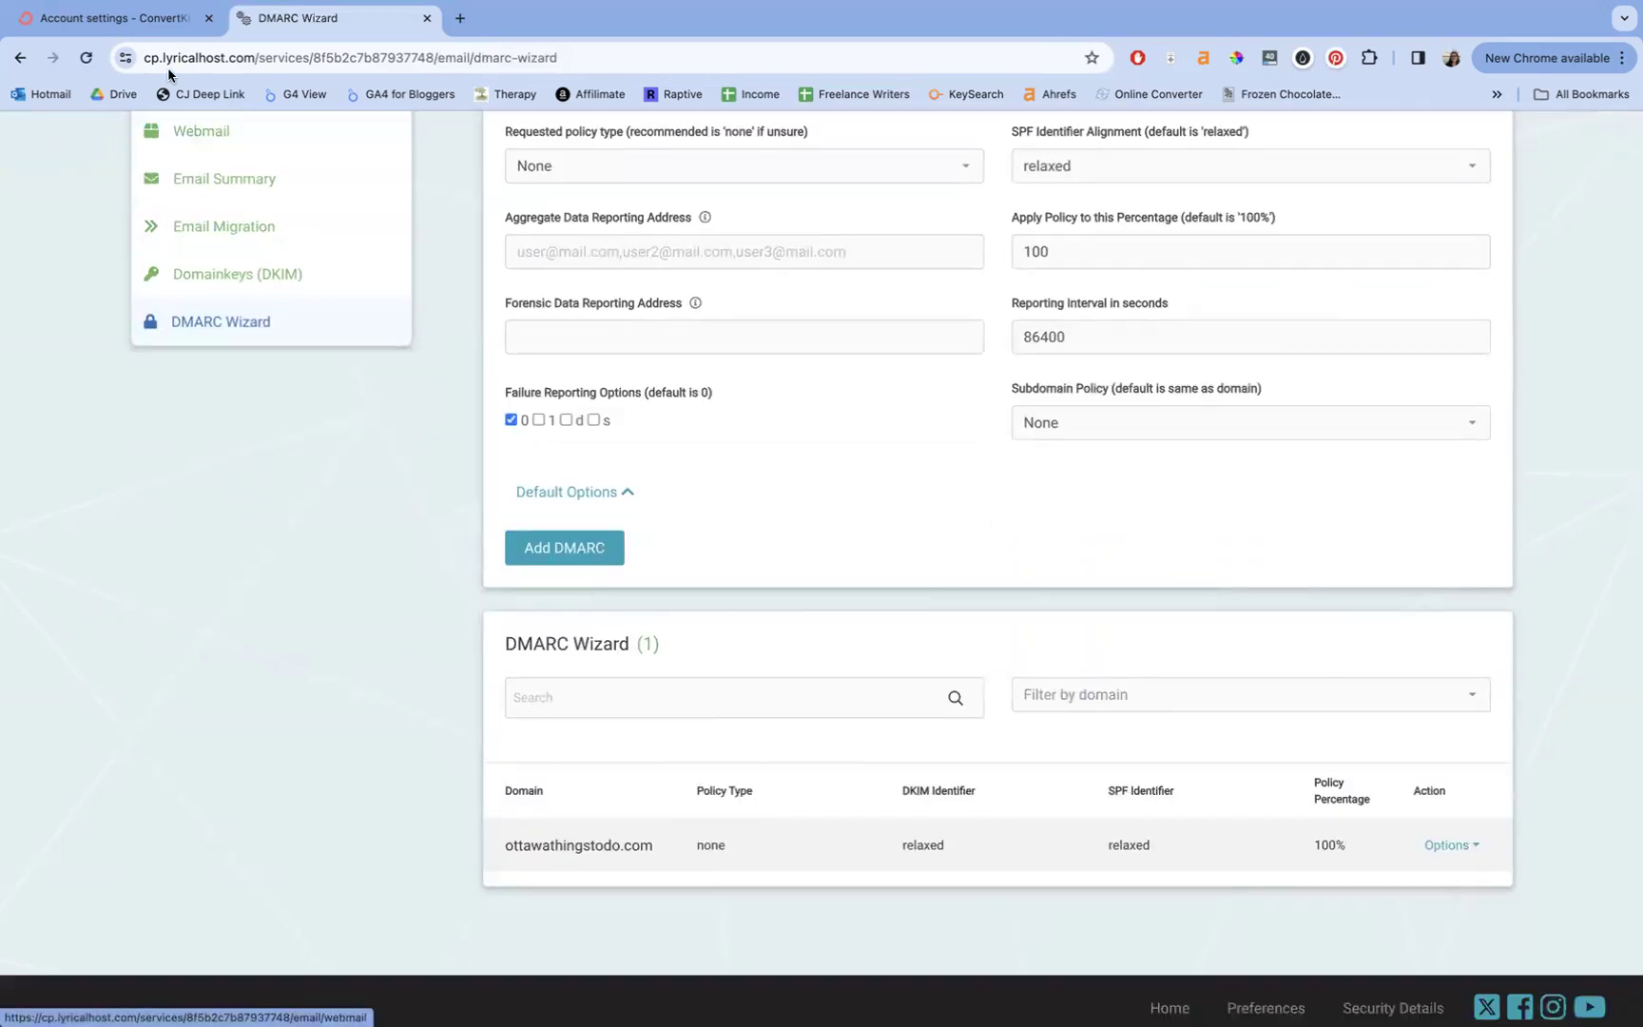
# - Return to ConvertKit's Email settings and scroll through ottawathingstodo.com's CNAME and TXT records
pyautogui.click(143, 28)
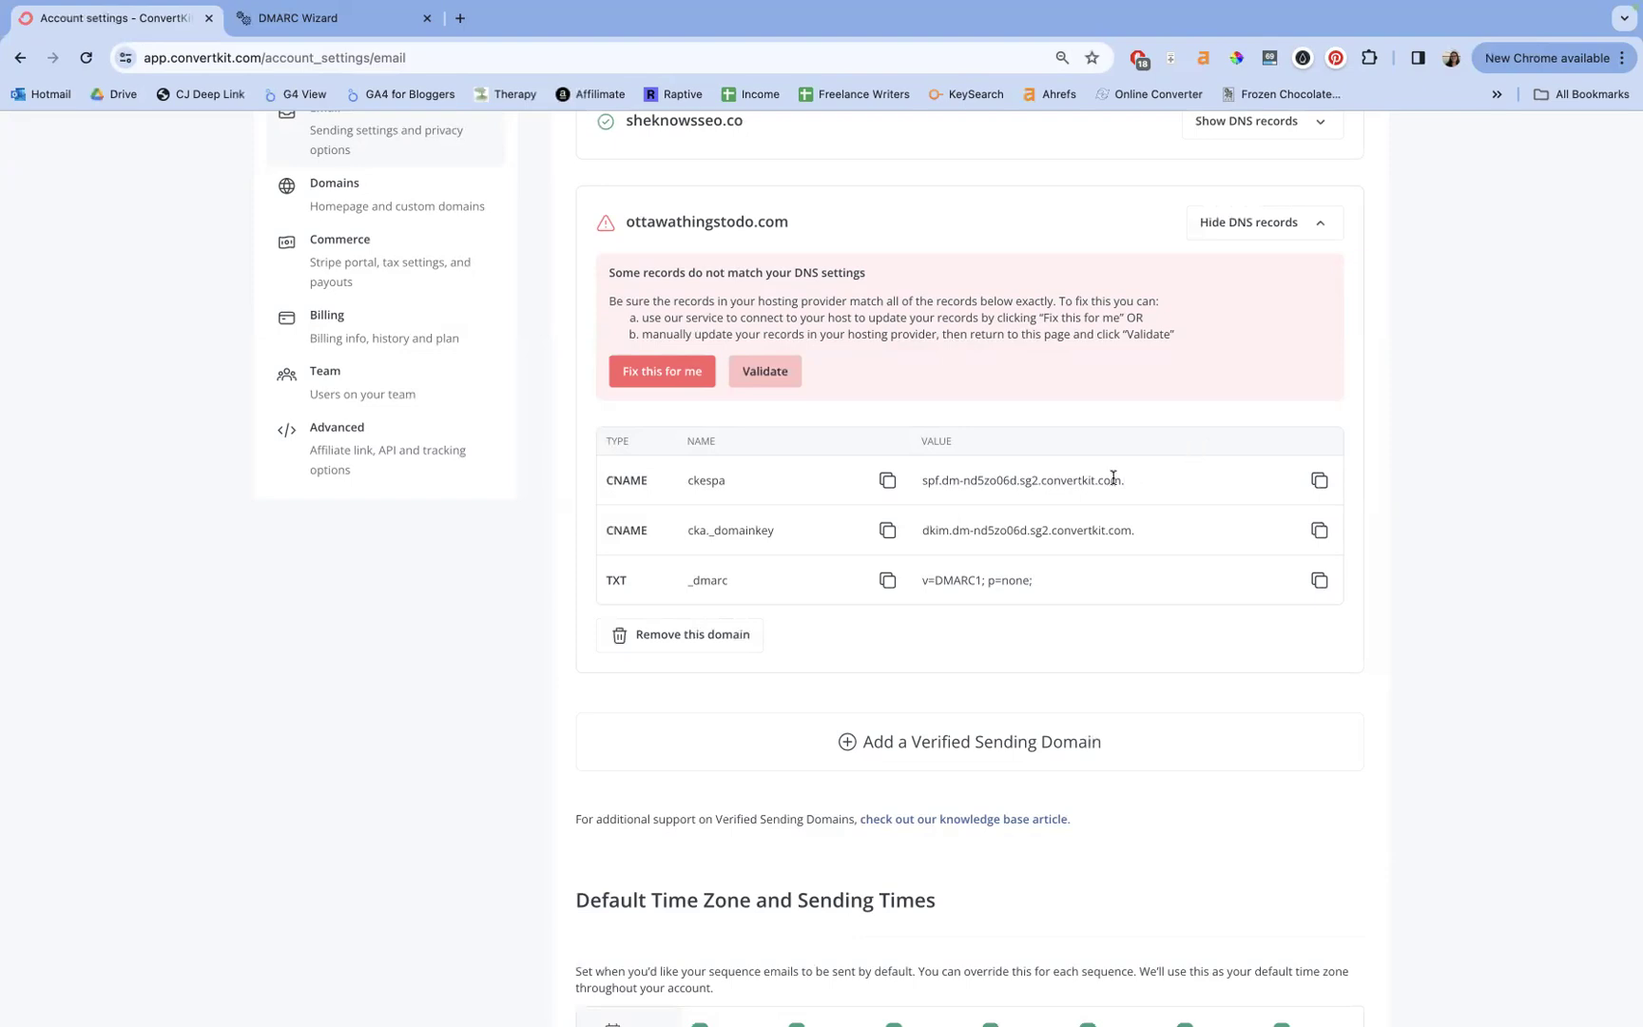
pyautogui.scroll(3, 1114, 477)
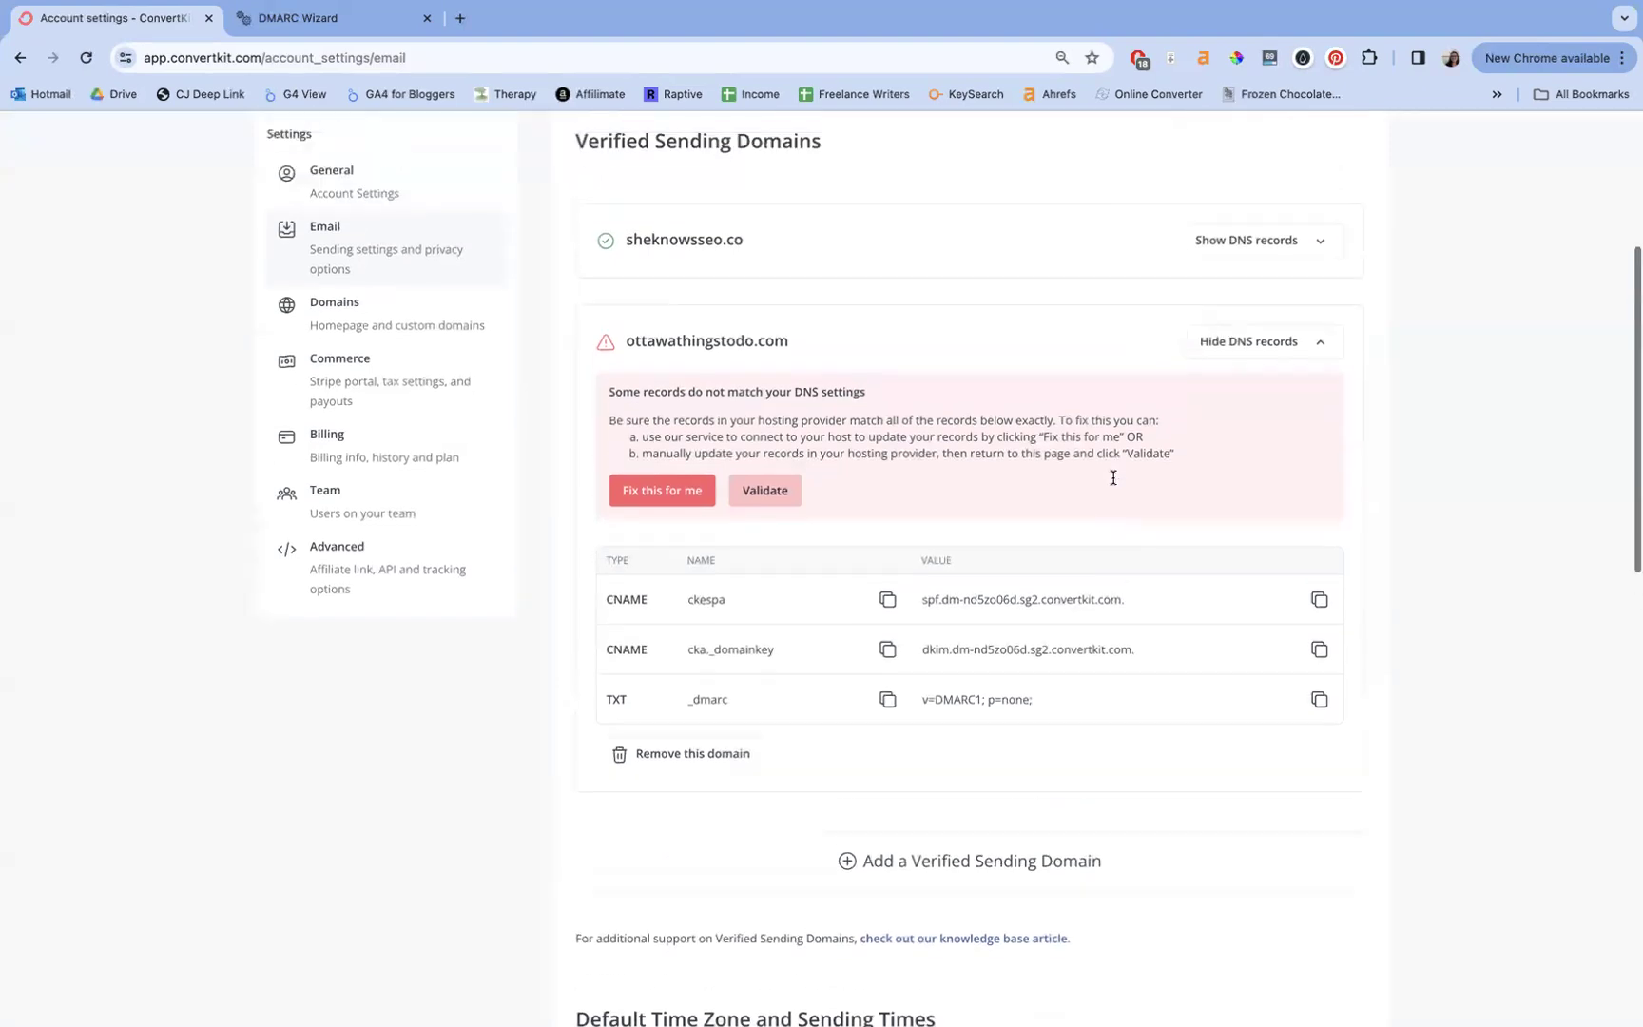
pyautogui.scroll(3, 1113, 477)
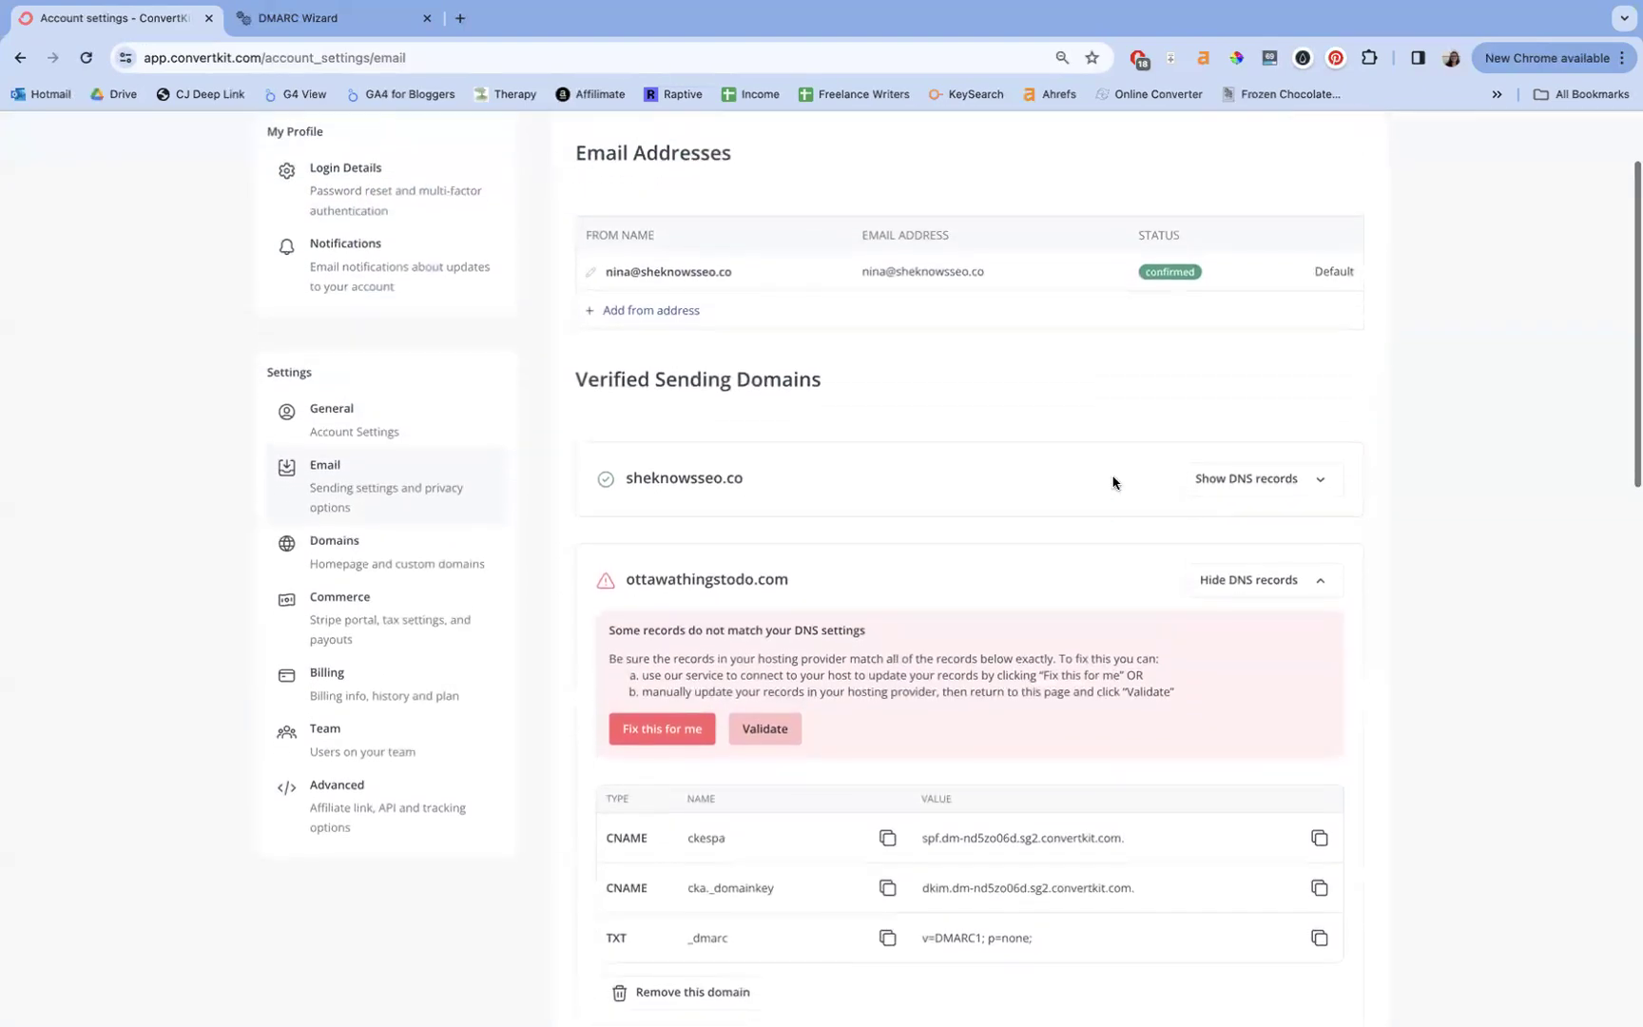
pyautogui.scroll(-1, 1113, 482)
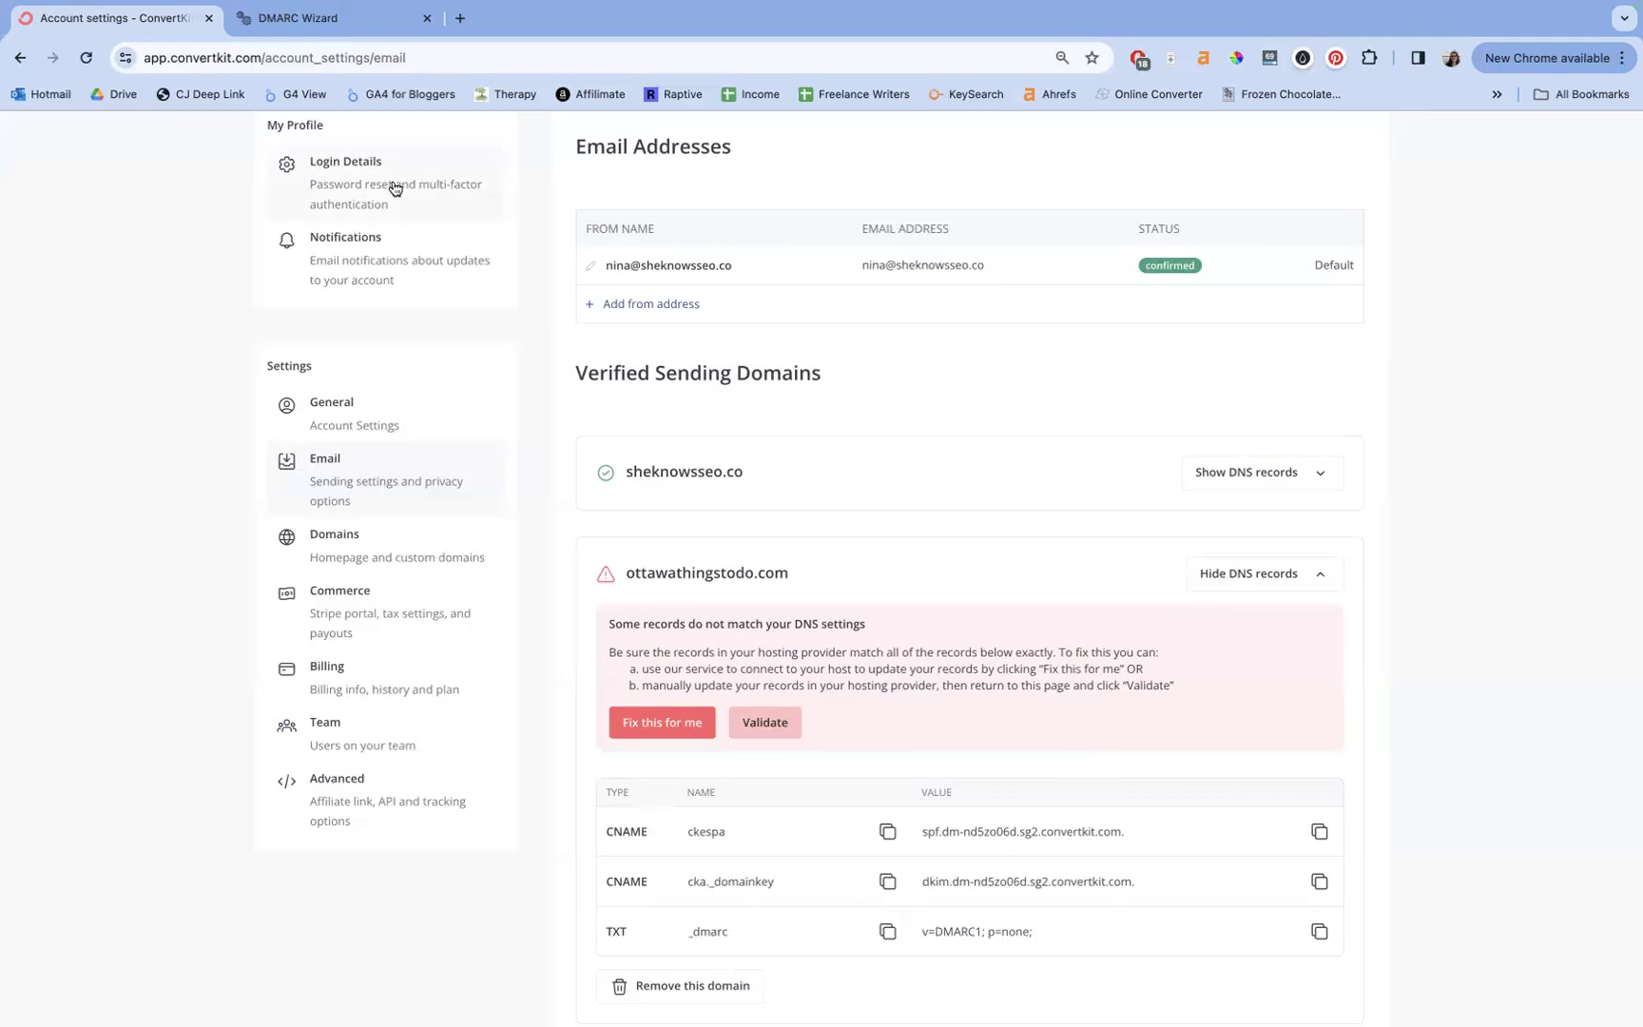
# - Bring back the DMARC Wizard and scroll to the top of its form
pyautogui.click(323, 18)
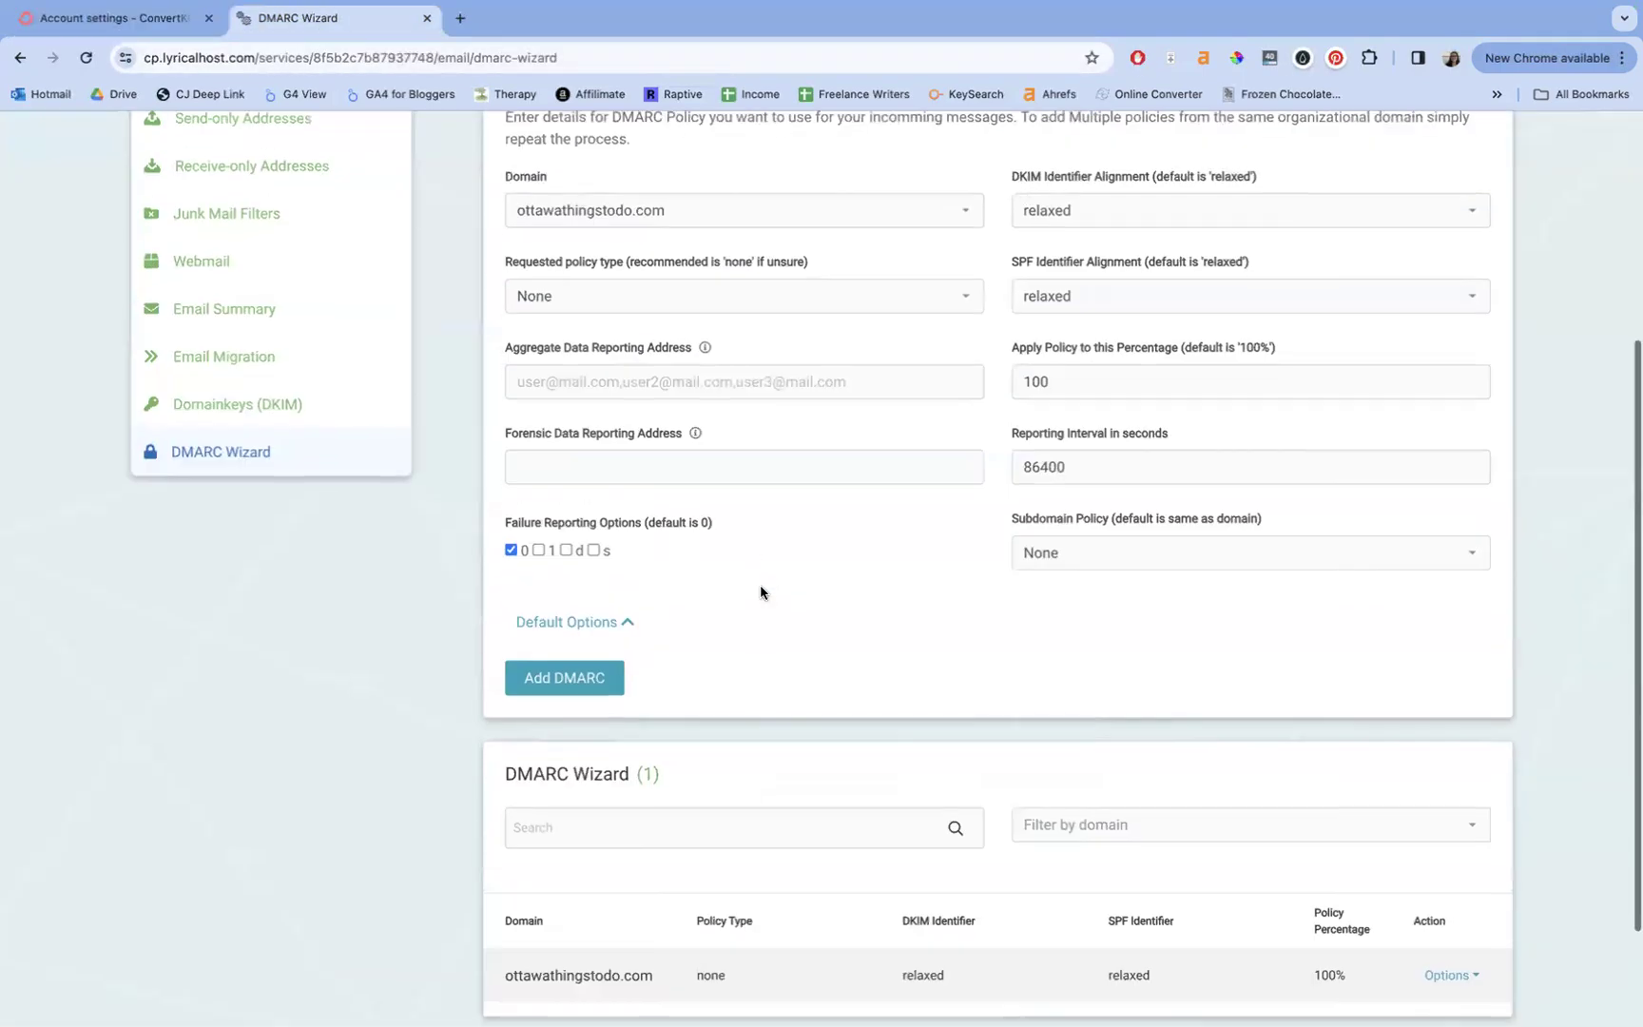
pyautogui.scroll(-1, 761, 592)
pyautogui.scroll(5, 689, 576)
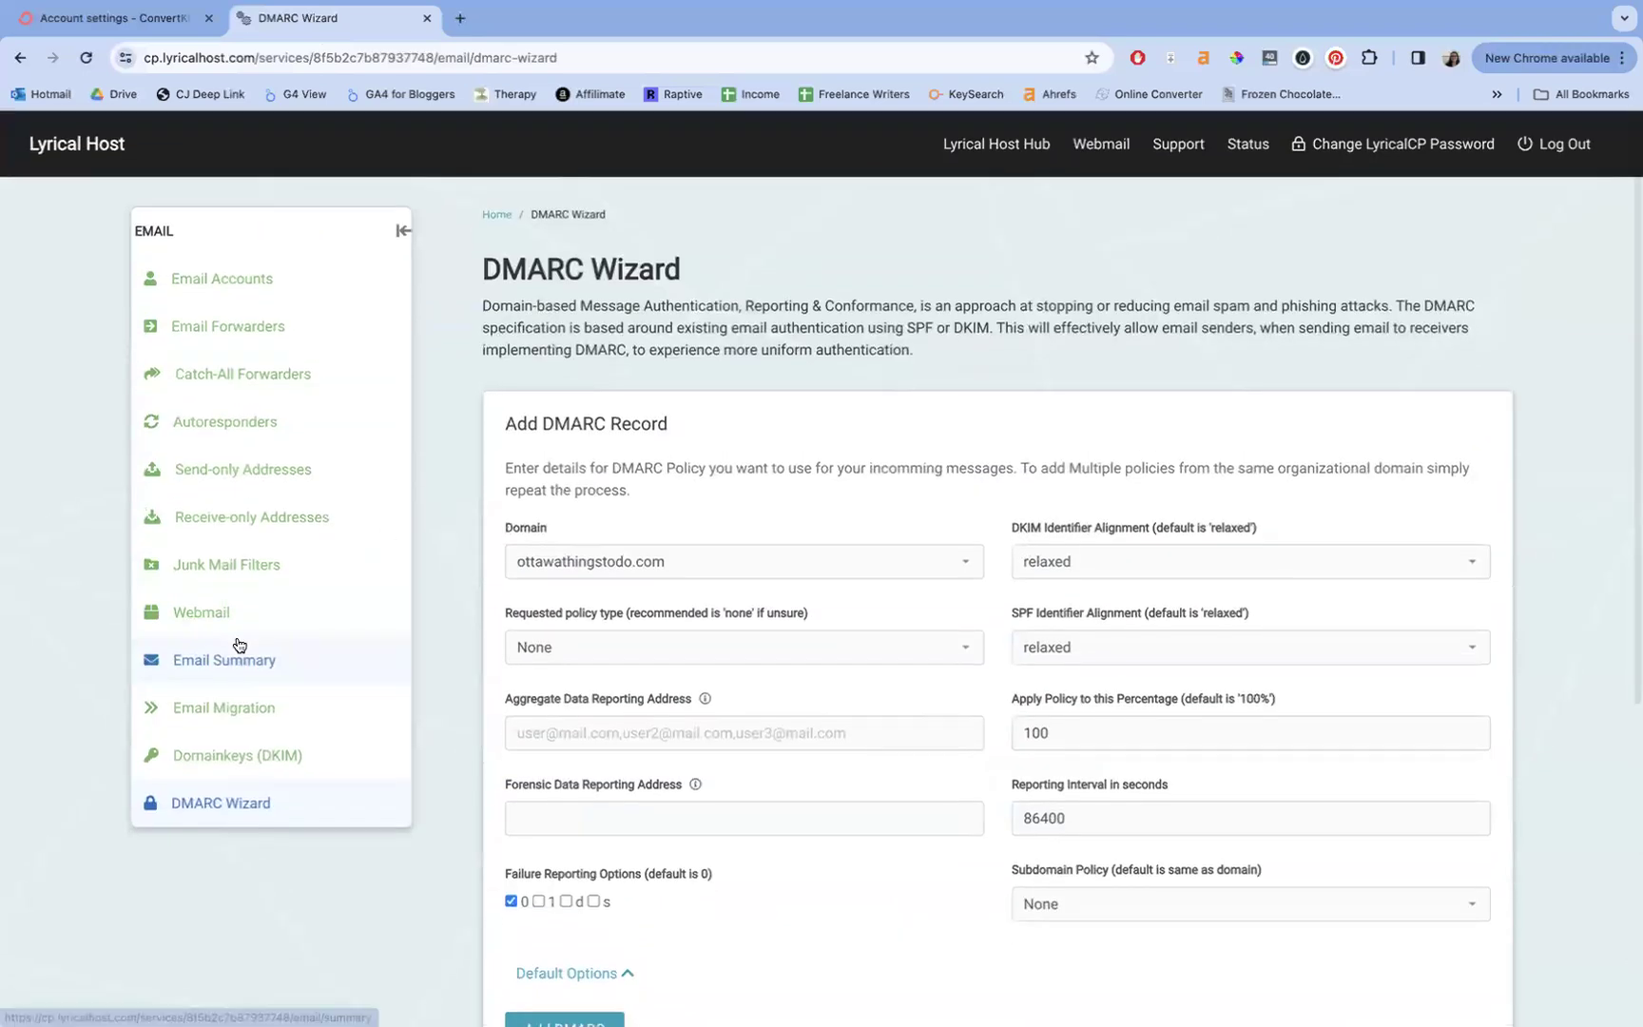